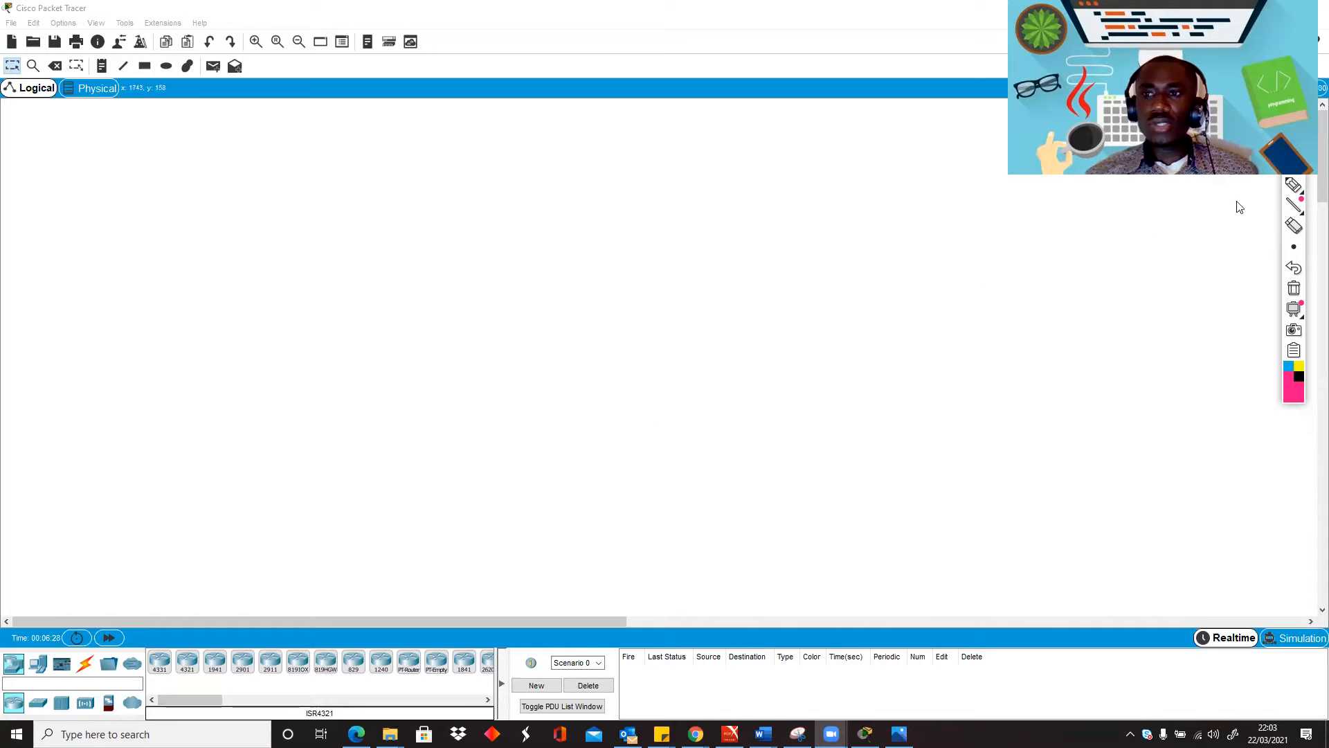
Sketch a building outline with a roof and two side-by-side rooms on the empty workspace using the annotation pen.
{"action": "left_click", "coordinate": [1293, 186]}
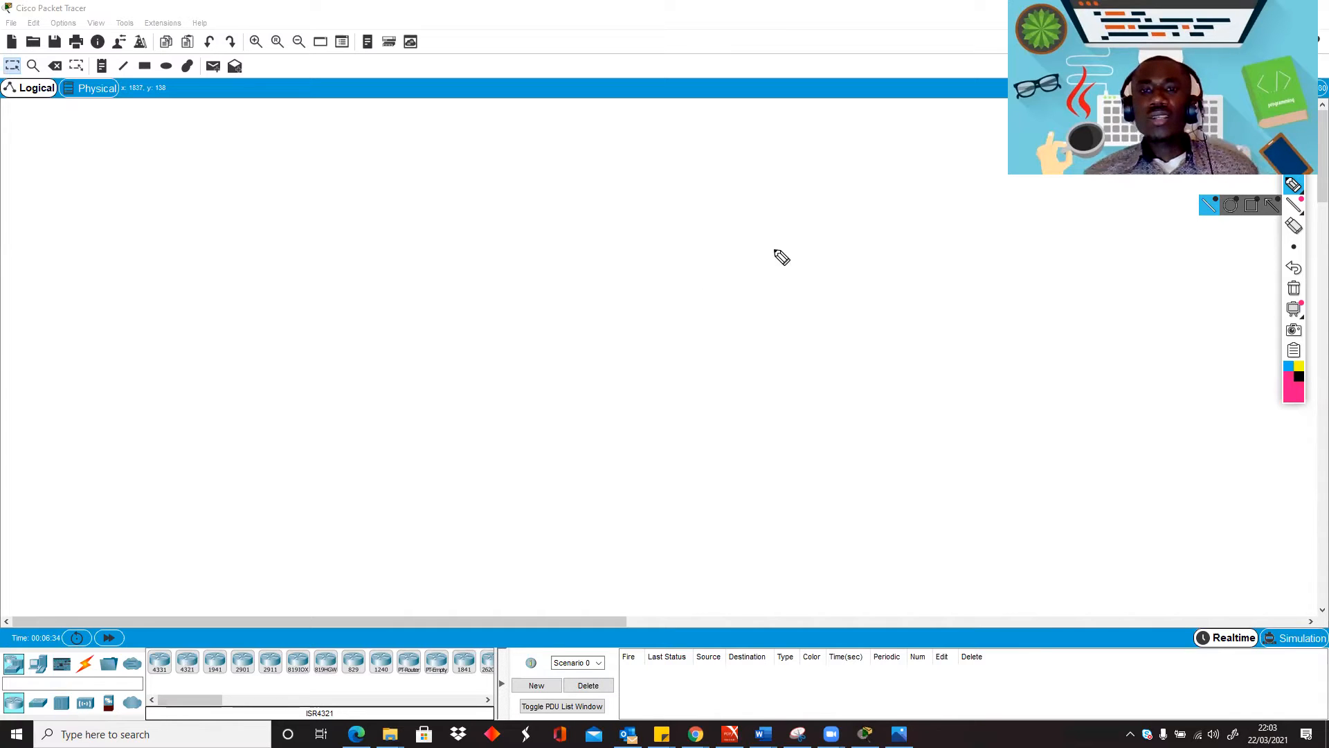
{"action": "mouse_move", "coordinate": [707, 220]}
{"action": "left_mouse_down"}
{"action": "mouse_move", "coordinate": [725, 411]}
{"action": "mouse_move", "coordinate": [1038, 198]}
{"action": "mouse_move", "coordinate": [827, 423]}
{"action": "mouse_move", "coordinate": [768, 429]}
{"action": "left_mouse_up"}
{"action": "left_click_drag", "start_coordinate": [878, 207], "coordinate": [955, 437]}
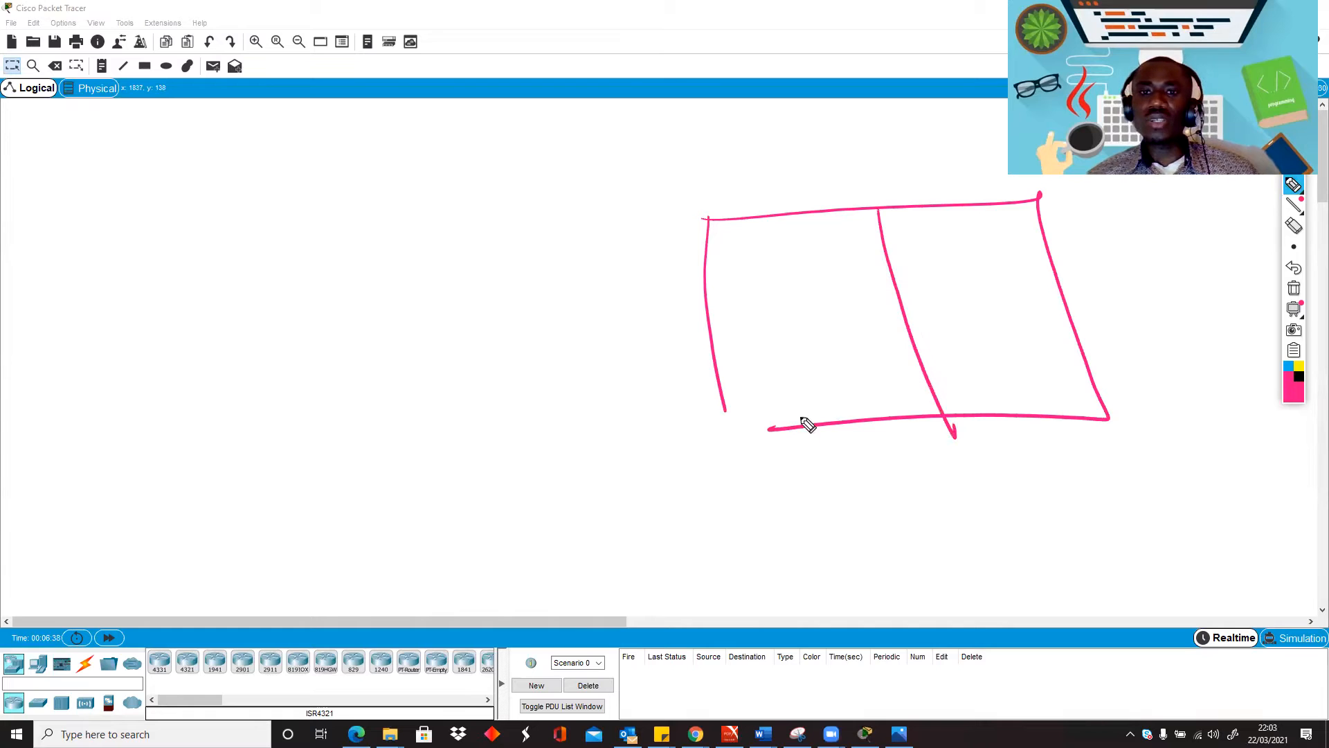
{"action": "left_click_drag", "start_coordinate": [727, 409], "coordinate": [796, 427]}
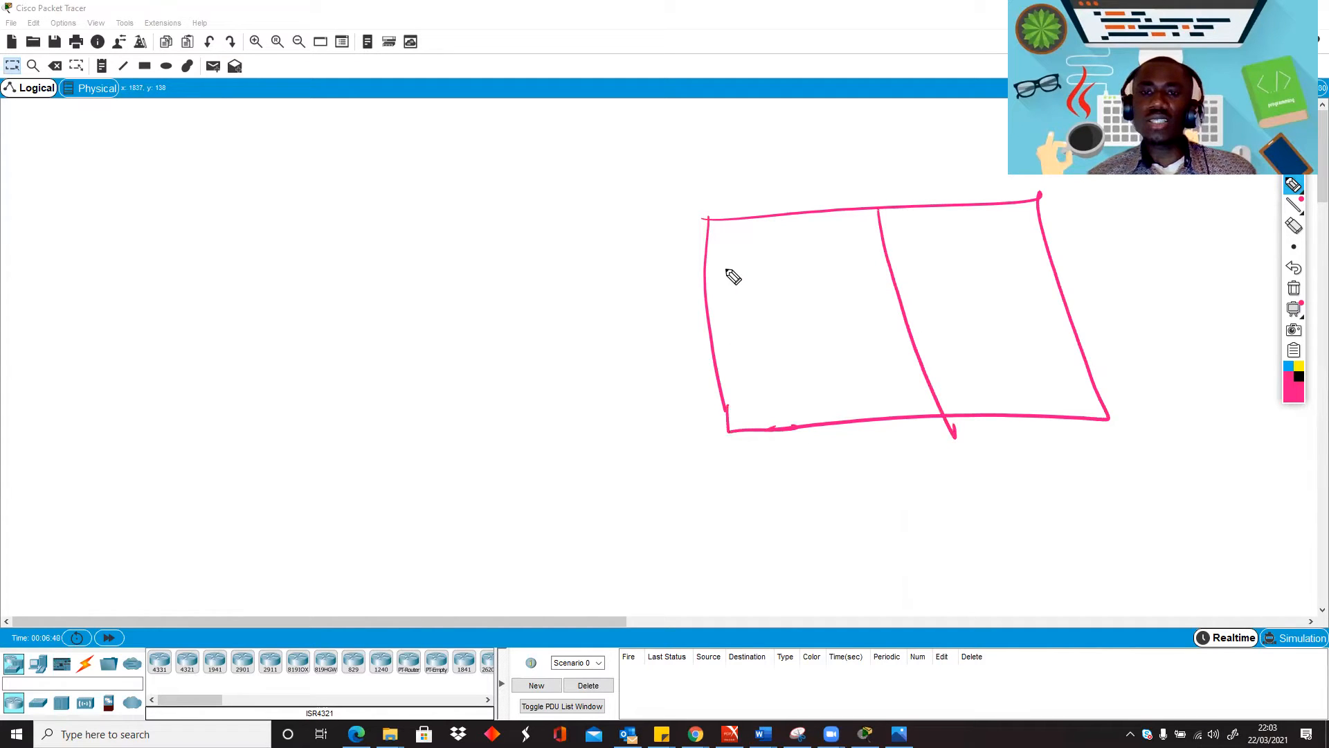
{"action": "mouse_move", "coordinate": [707, 219]}
{"action": "left_mouse_down"}
{"action": "mouse_move", "coordinate": [767, 153]}
{"action": "mouse_move", "coordinate": [1039, 197]}
{"action": "mouse_move", "coordinate": [734, 247]}
{"action": "left_mouse_up"}
Handwrite the department labels HR and Finance in the two rooms of the building sketch.
{"action": "mouse_move", "coordinate": [749, 226]}
{"action": "left_mouse_down"}
{"action": "mouse_move", "coordinate": [750, 247]}
{"action": "mouse_move", "coordinate": [751, 236]}
{"action": "left_mouse_up"}
{"action": "left_click_drag", "start_coordinate": [756, 247], "coordinate": [773, 242]}
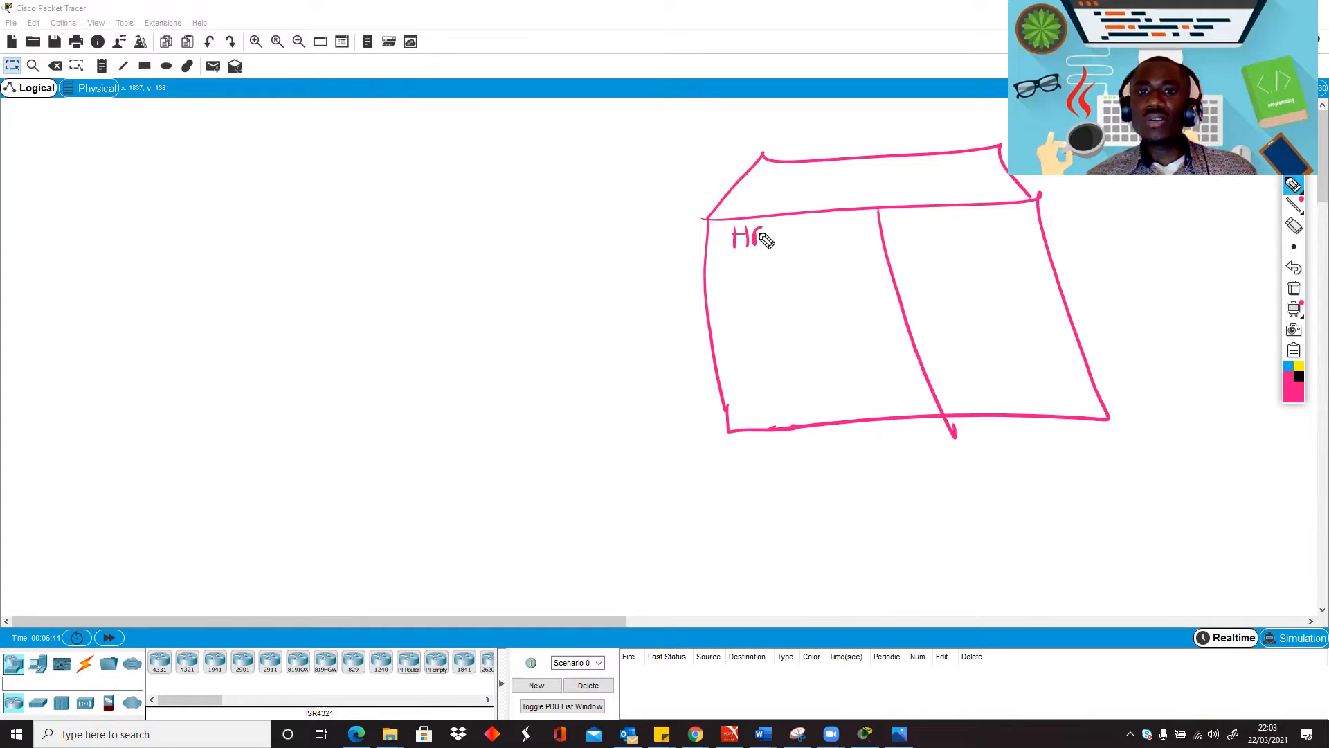
{"action": "mouse_move", "coordinate": [923, 222]}
{"action": "left_mouse_down"}
{"action": "mouse_move", "coordinate": [918, 239]}
{"action": "mouse_move", "coordinate": [969, 232]}
{"action": "left_mouse_up"}
Underline the HR label in the sketch and handwrite the network address 10.0.0.0 beneath it.
{"action": "mouse_move", "coordinate": [724, 264]}
{"action": "left_mouse_down"}
{"action": "mouse_move", "coordinate": [802, 263]}
{"action": "mouse_move", "coordinate": [732, 296]}
{"action": "mouse_move", "coordinate": [799, 284]}
{"action": "left_mouse_up"}
{"action": "left_click", "coordinate": [761, 291]}
{"action": "left_click", "coordinate": [787, 289]}
{"action": "left_click", "coordinate": [814, 284]}
{"action": "left_click_drag", "start_coordinate": [828, 278], "coordinate": [826, 281]}
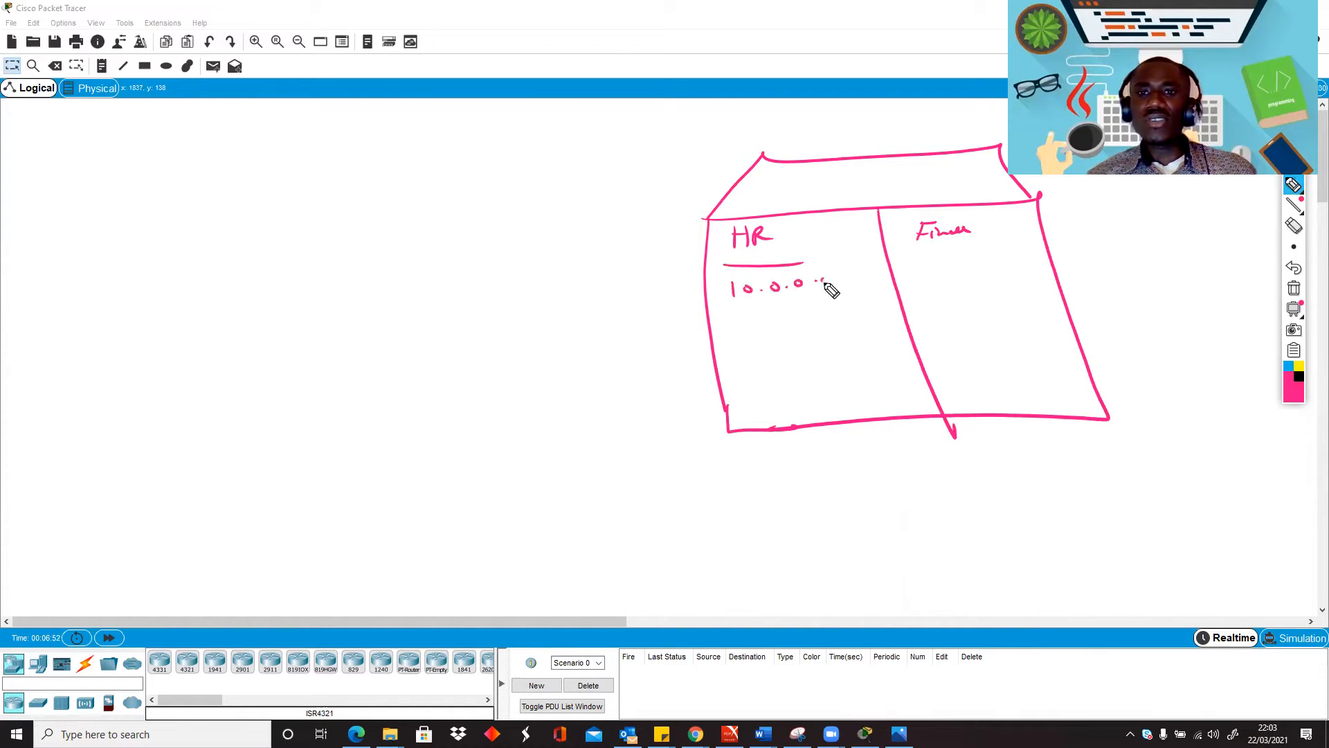
Handwrite the network address 20.0.0.0 under the Finance label and stop drawing with the pen.
{"action": "left_click_drag", "start_coordinate": [921, 266], "coordinate": [935, 277]}
{"action": "left_click_drag", "start_coordinate": [937, 271], "coordinate": [1013, 263]}
{"action": "left_click", "coordinate": [953, 268]}
{"action": "left_click", "coordinate": [982, 265]}
{"action": "left_click", "coordinate": [1005, 263]}
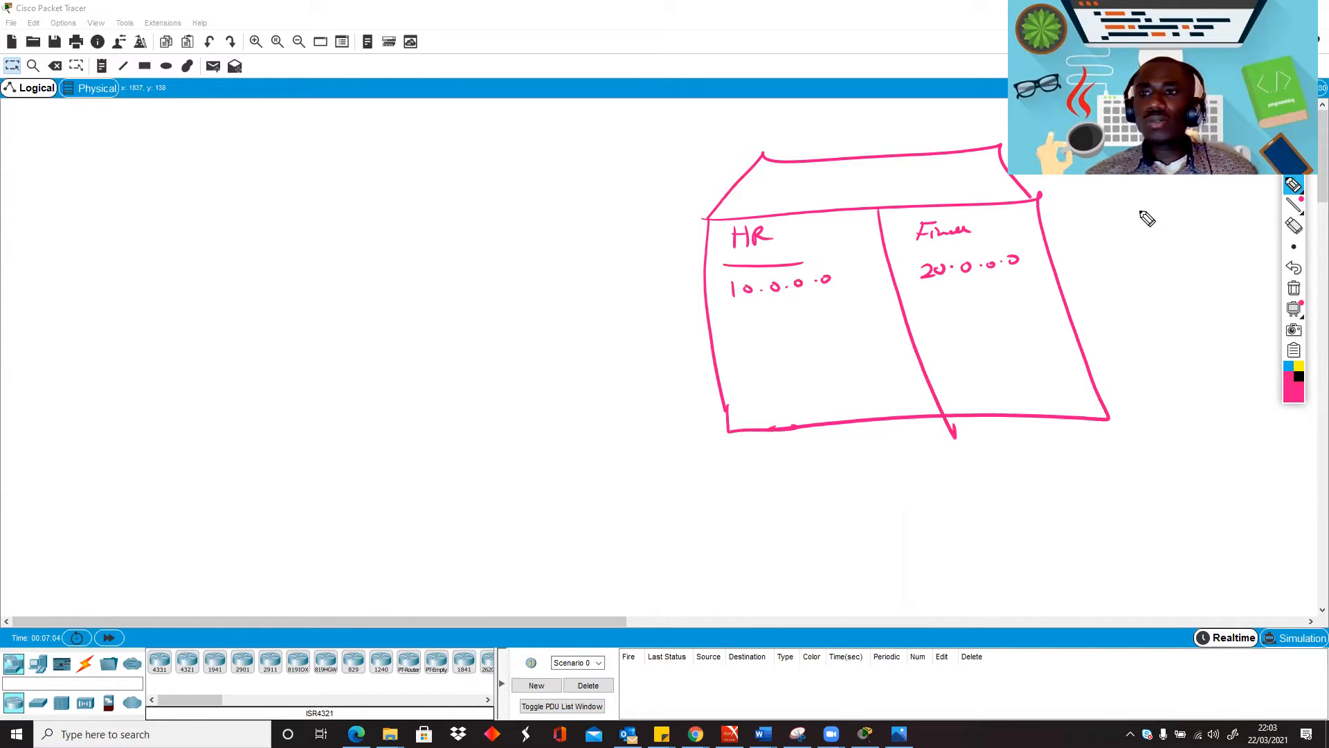
{"action": "left_click", "coordinate": [1293, 169]}
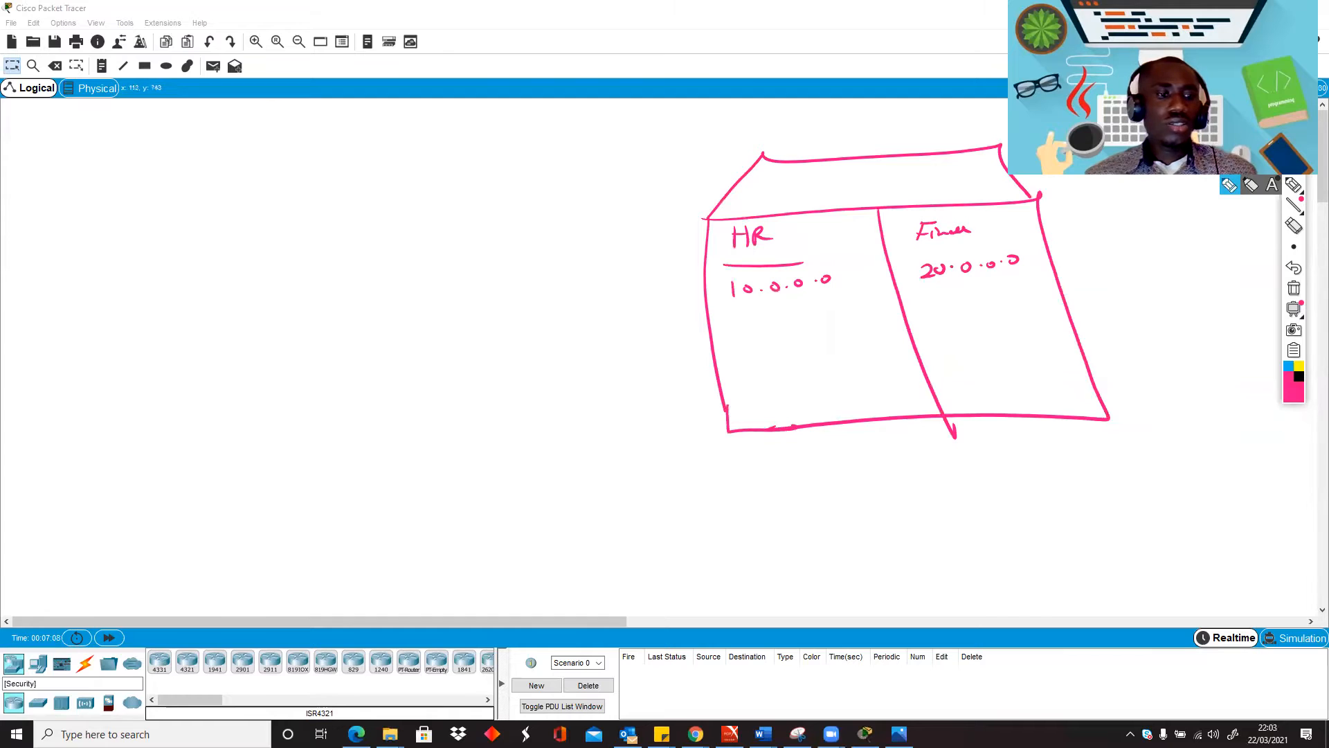
Place a 2960 switch in the logical workspace with two PCs and a laptop in a row below it.
{"action": "left_click", "coordinate": [40, 703]}
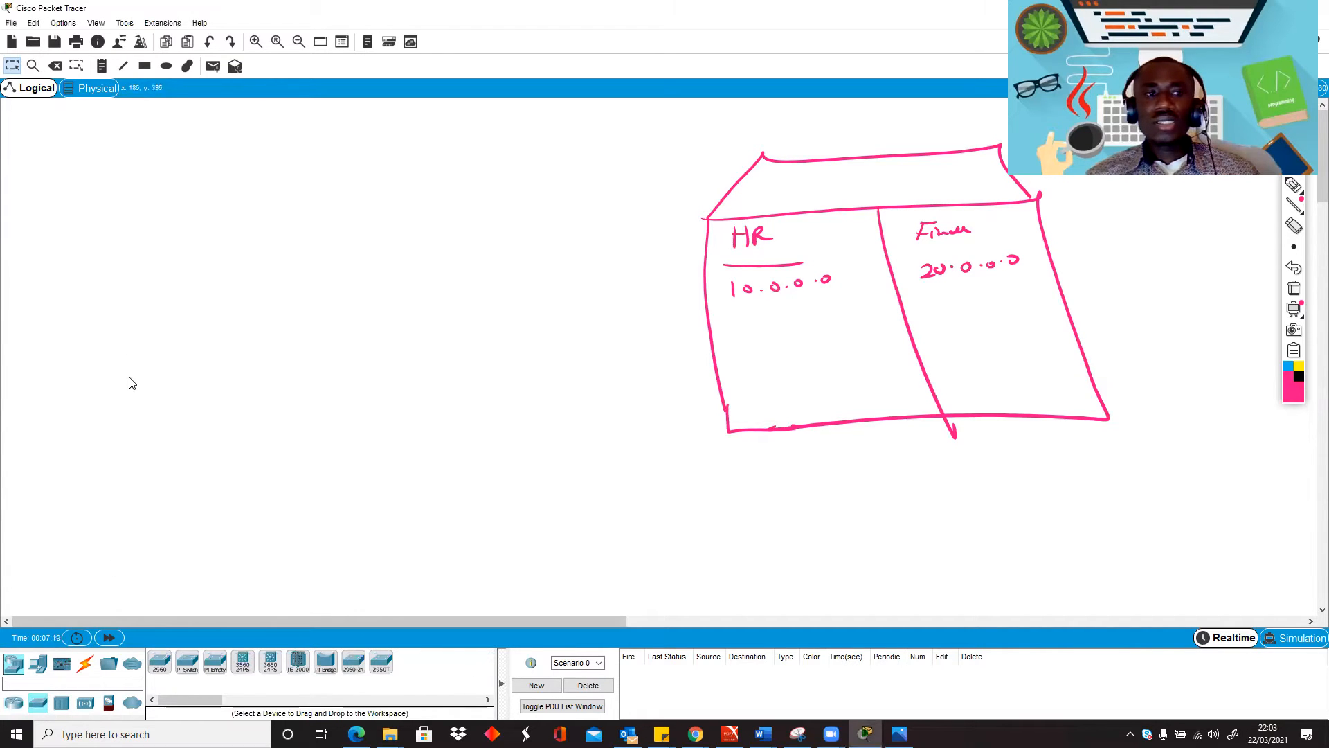
{"action": "left_click", "coordinate": [160, 661]}
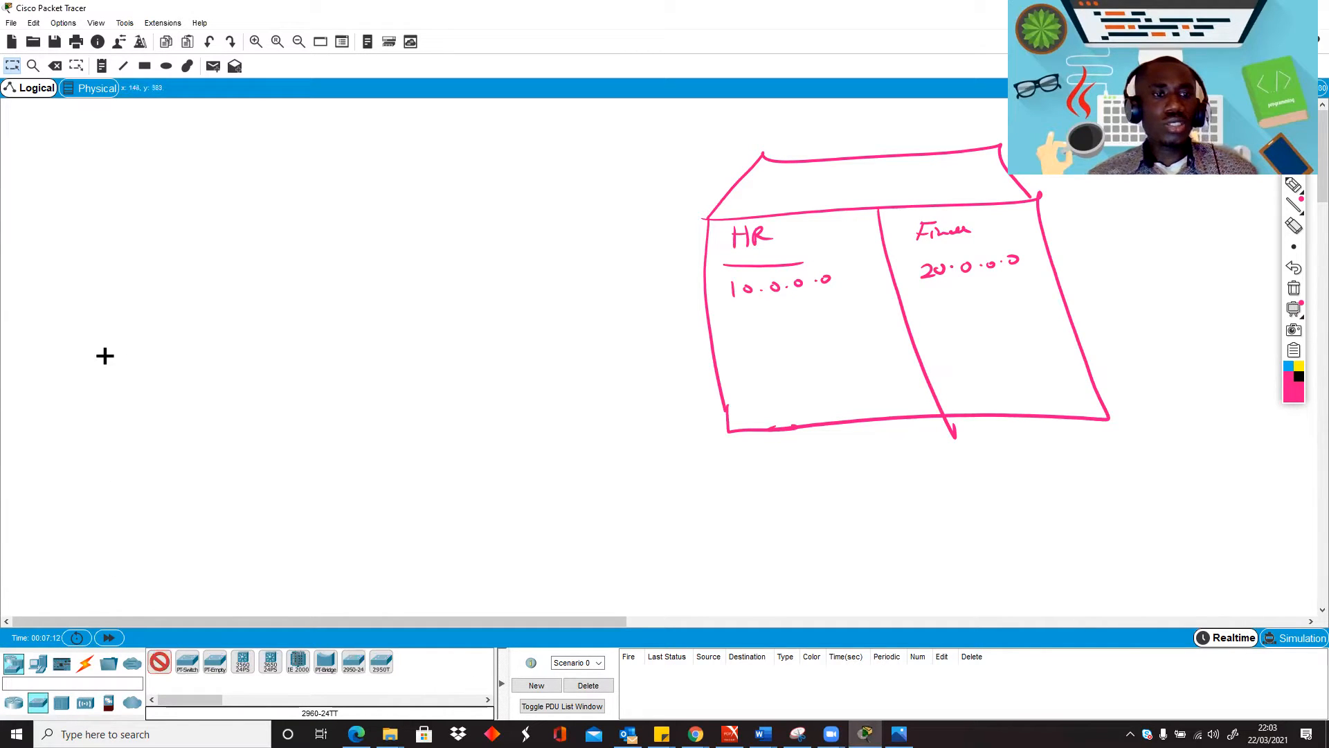
{"action": "left_click", "coordinate": [105, 355]}
{"action": "left_click", "coordinate": [38, 663]}
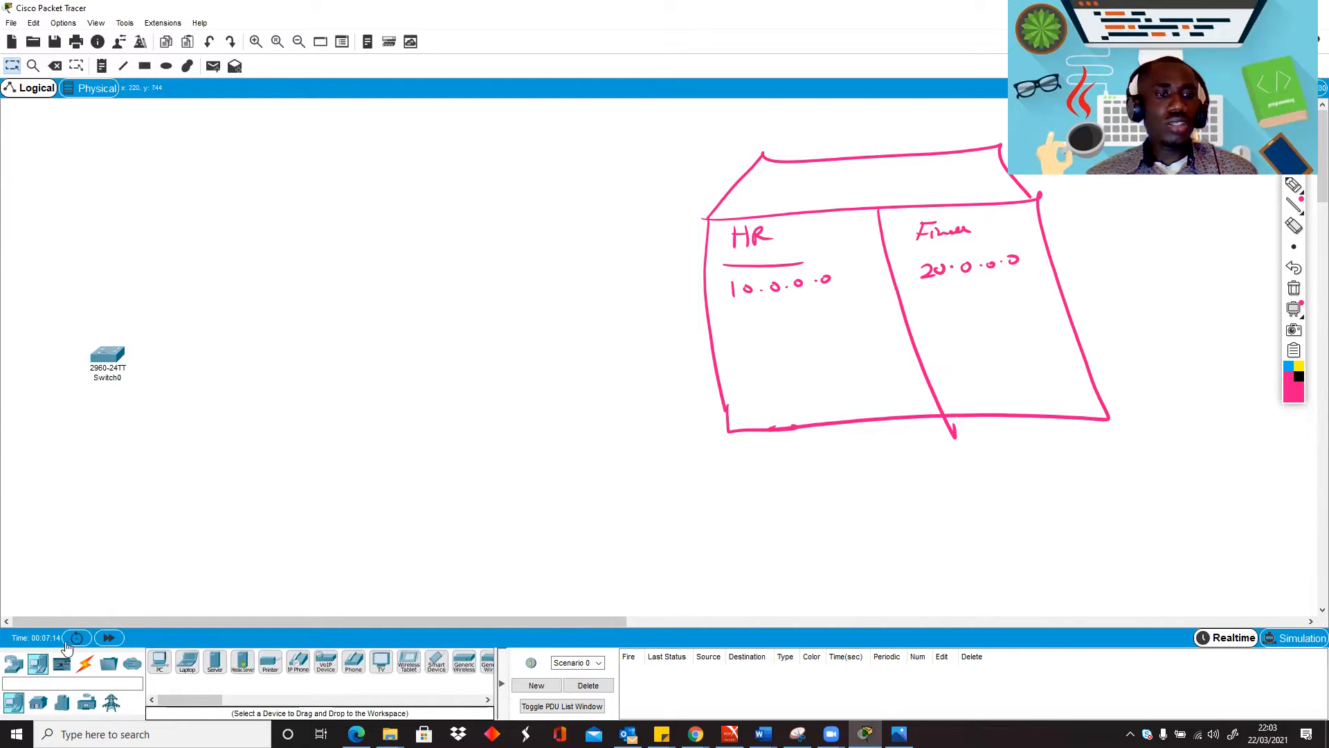
{"action": "left_click", "coordinate": [160, 661]}
{"action": "left_click", "coordinate": [49, 490]}
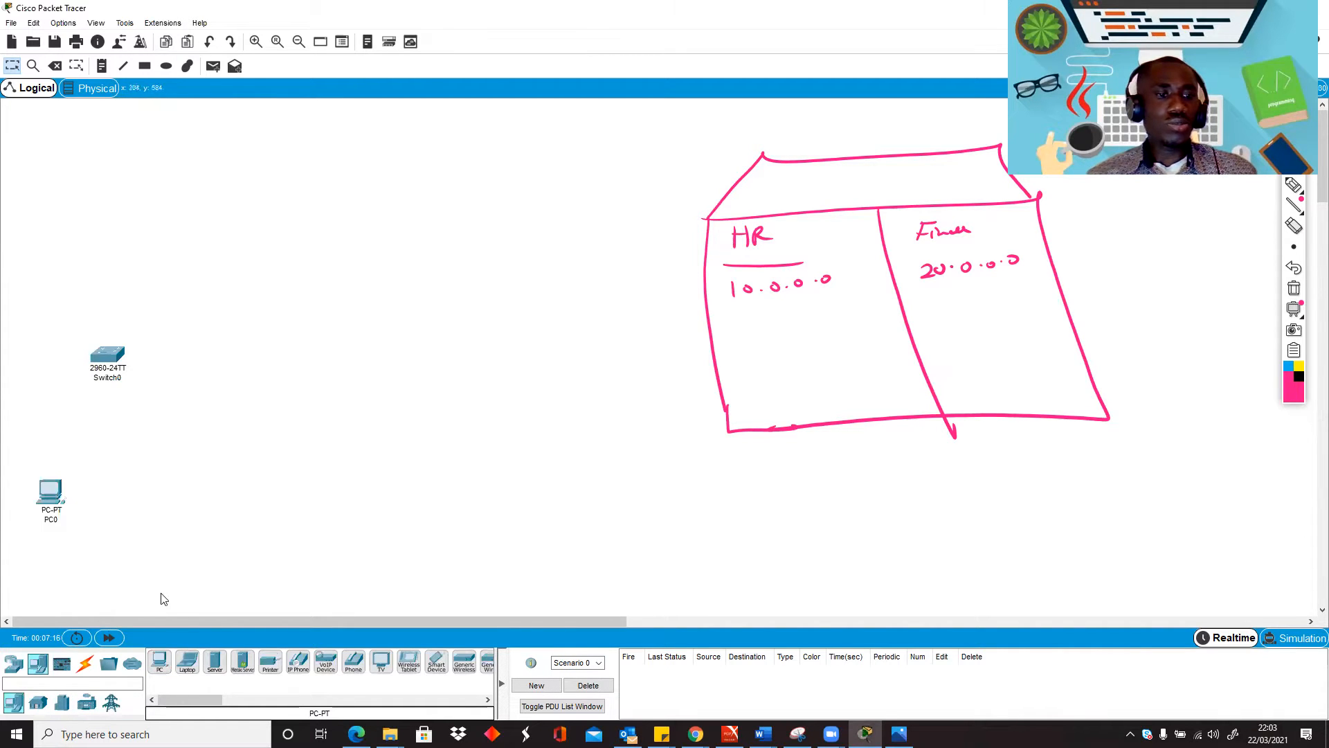
{"action": "left_click", "coordinate": [160, 661]}
{"action": "left_click", "coordinate": [141, 493]}
{"action": "left_click", "coordinate": [186, 663]}
{"action": "left_click", "coordinate": [223, 492]}
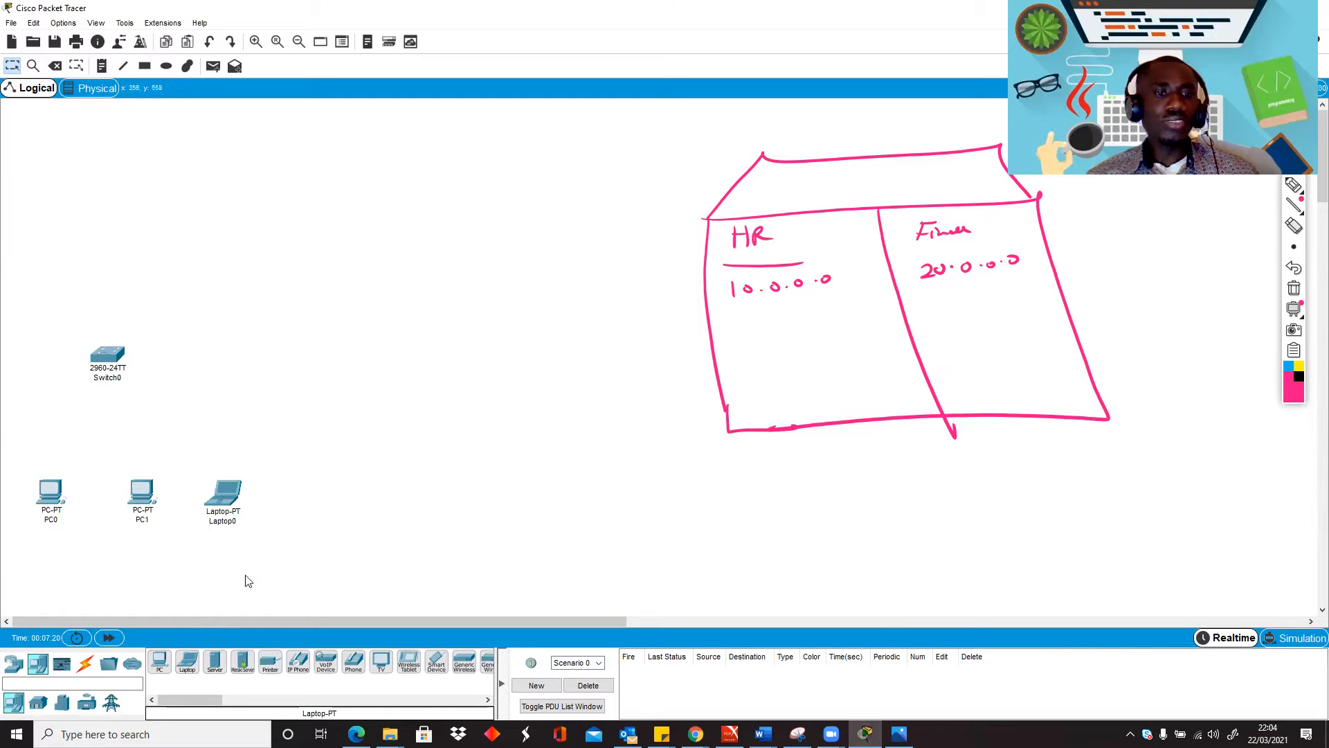
Connect Switch0 to PC0, PC1 and Laptop0 using the automatically chosen connection type.
{"action": "left_click", "coordinate": [86, 663]}
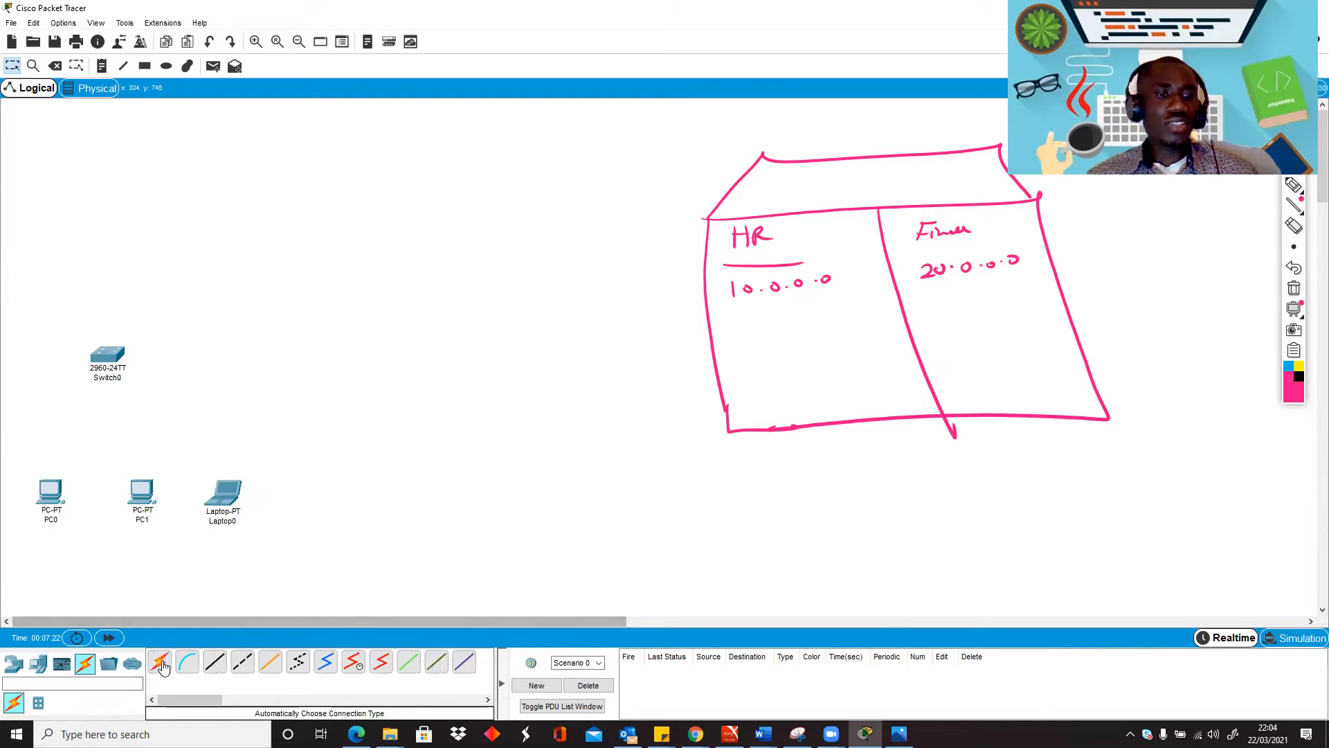
{"action": "left_click", "coordinate": [103, 361]}
{"action": "left_click", "coordinate": [50, 493]}
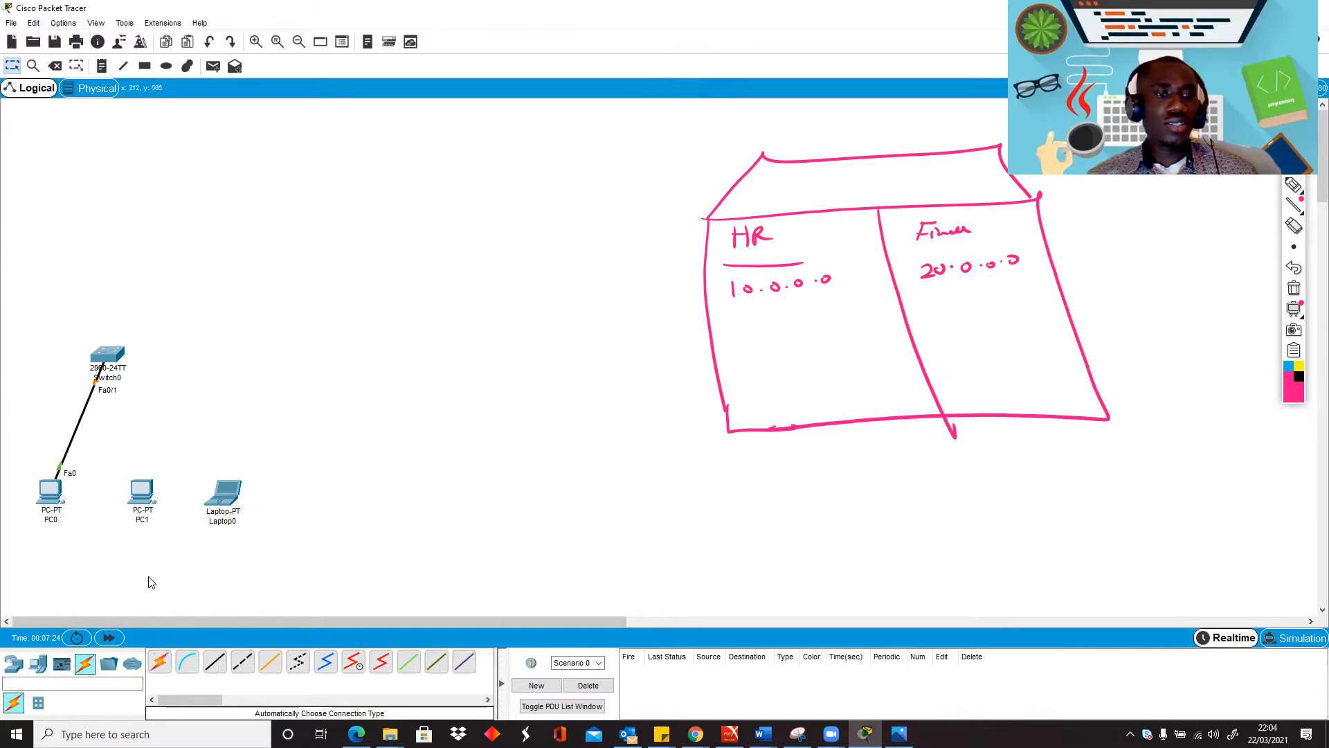
{"action": "left_click", "coordinate": [113, 369]}
{"action": "left_click", "coordinate": [142, 491]}
{"action": "left_click", "coordinate": [159, 661]}
{"action": "left_click", "coordinate": [116, 354]}
{"action": "left_click", "coordinate": [223, 493]}
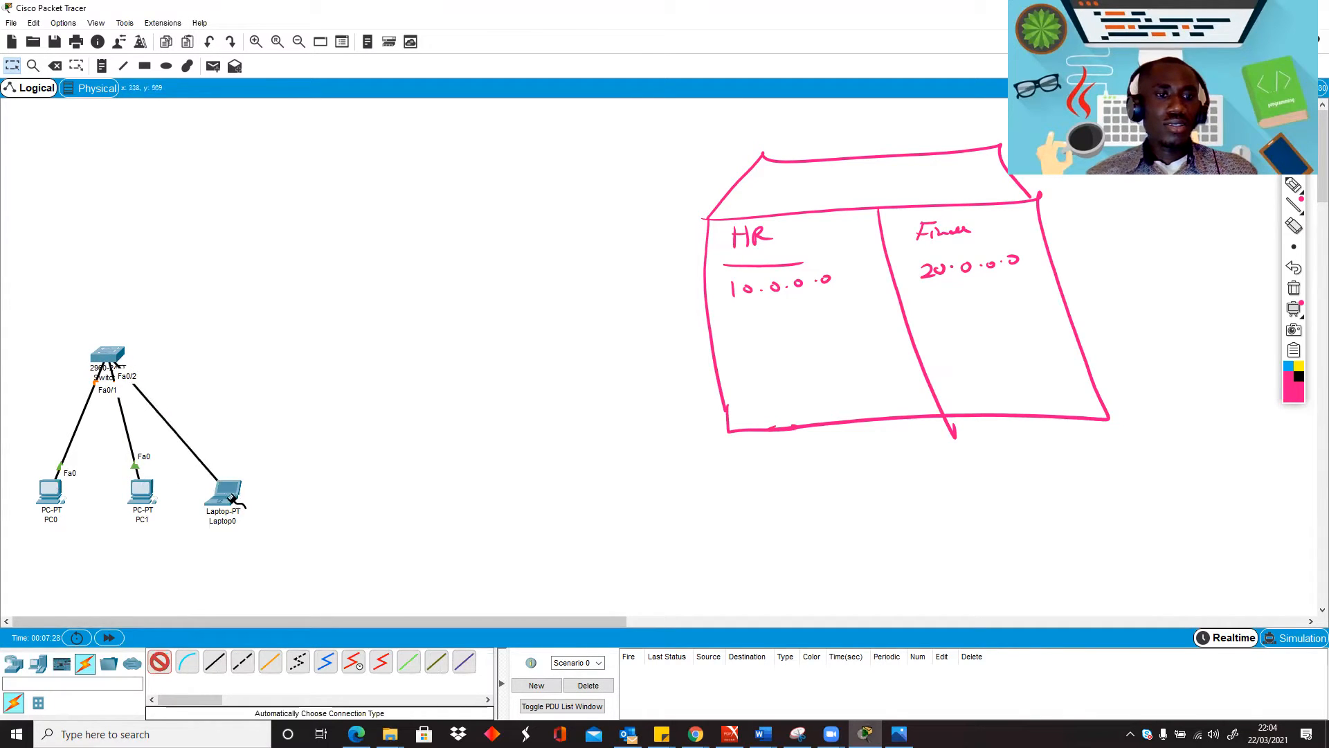
Add a note reading "network 10.0.0.0" above Switch0.
{"action": "left_click", "coordinate": [102, 66]}
{"action": "left_click", "coordinate": [79, 304]}
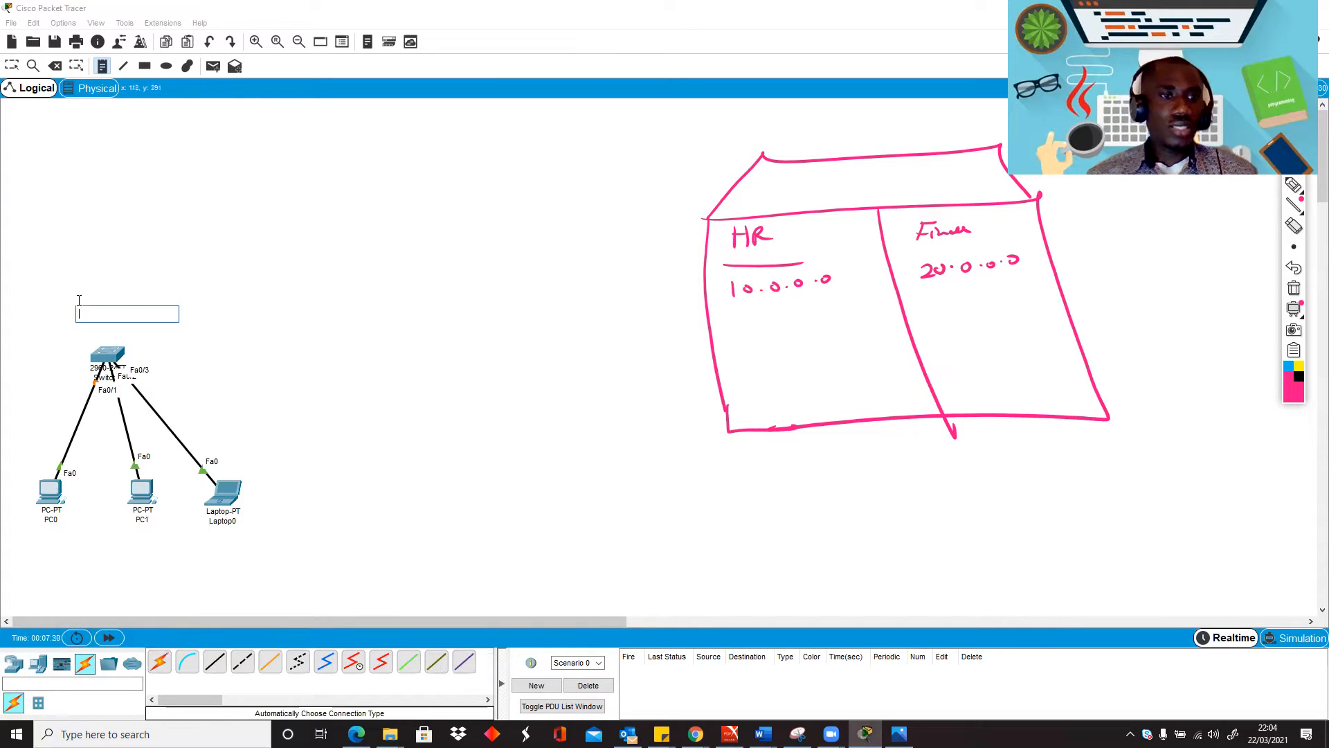
{"action": "type", "text": "network 10.0.0.0"}
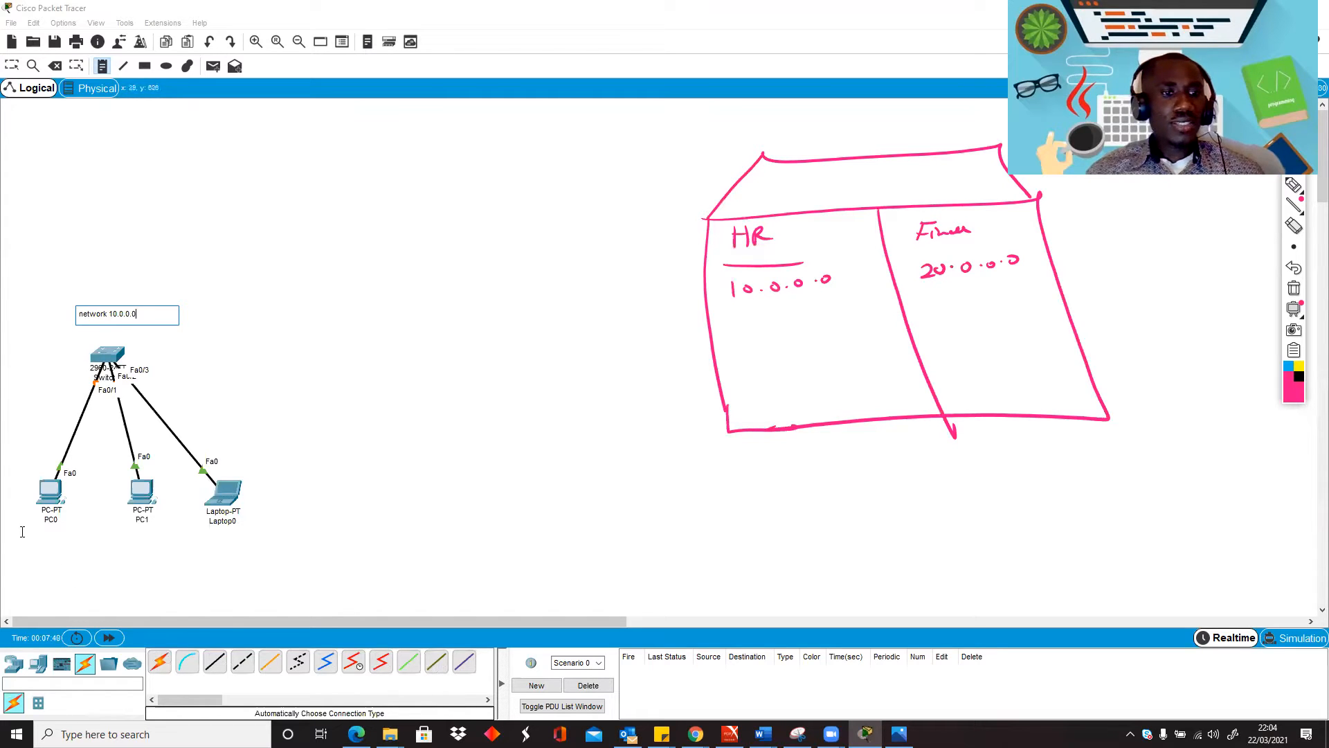
Add the address notes 10.0.0.1, 10.0.0.2 and 10.0.0.3 beside PC0, PC1 and Laptop0 respectively.
{"action": "left_click", "coordinate": [22, 532]}
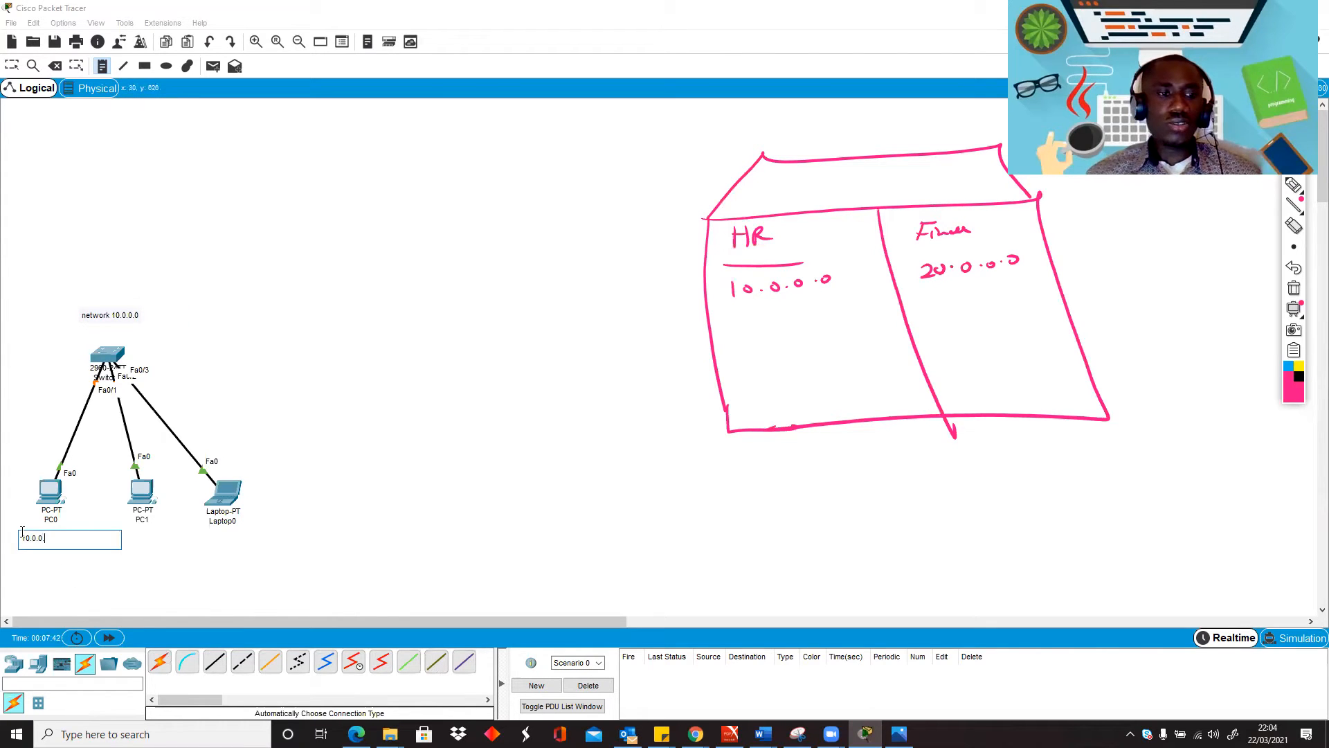
{"action": "left_click", "coordinate": [129, 542]}
{"action": "type", "text": "10.0.0.2"}
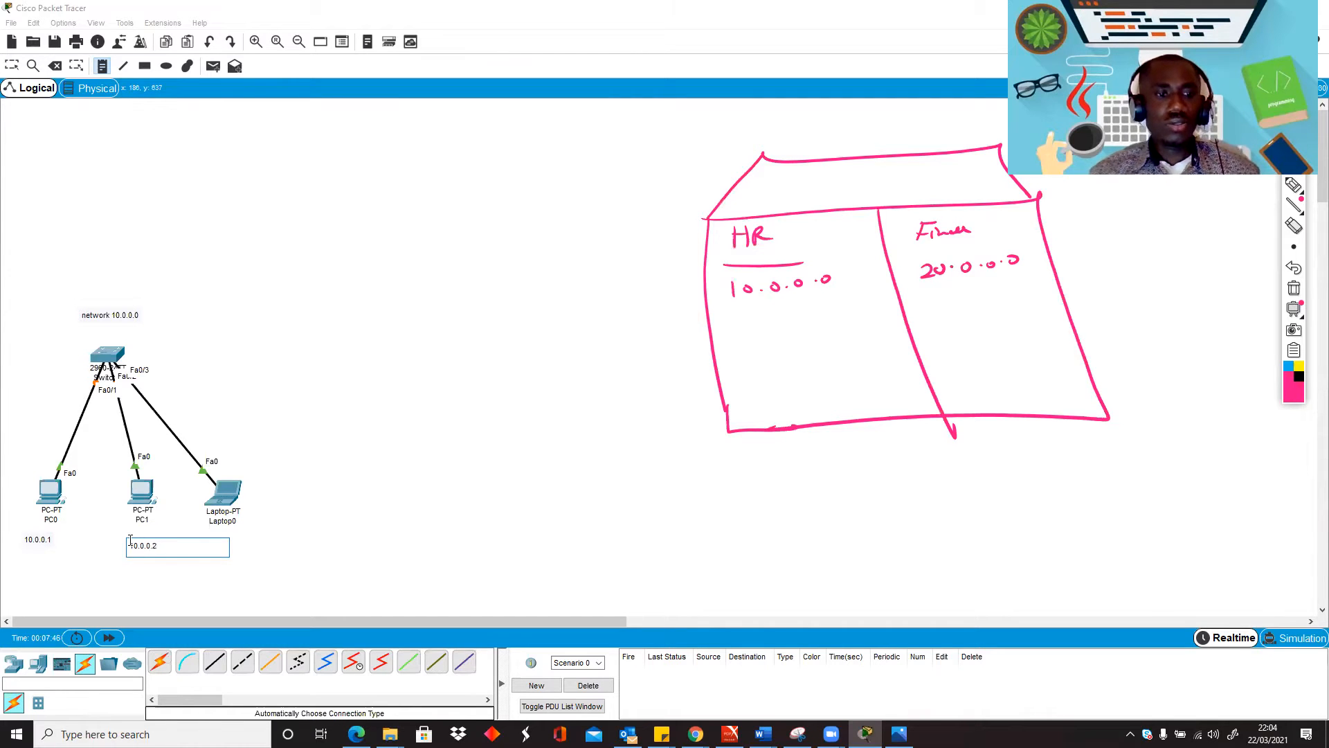
{"action": "left_click", "coordinate": [251, 527]}
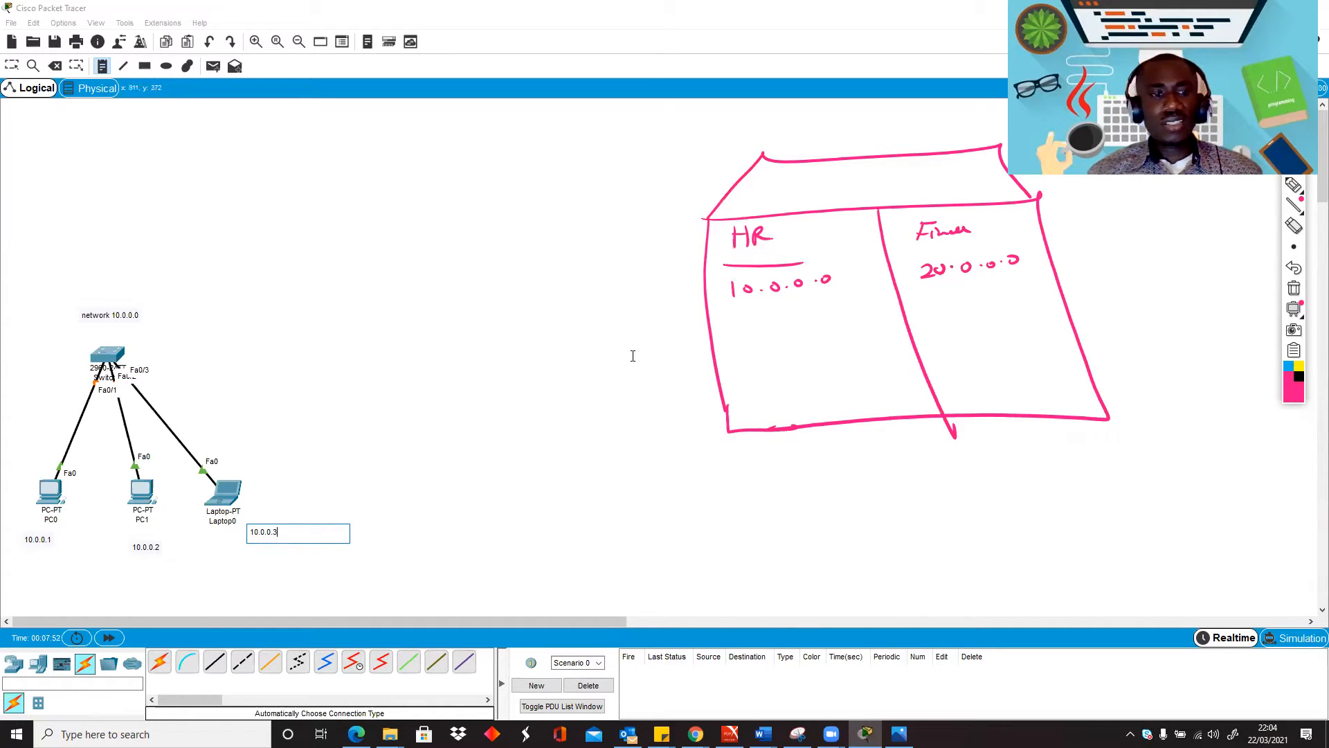
{"action": "key", "text": "Escape"}
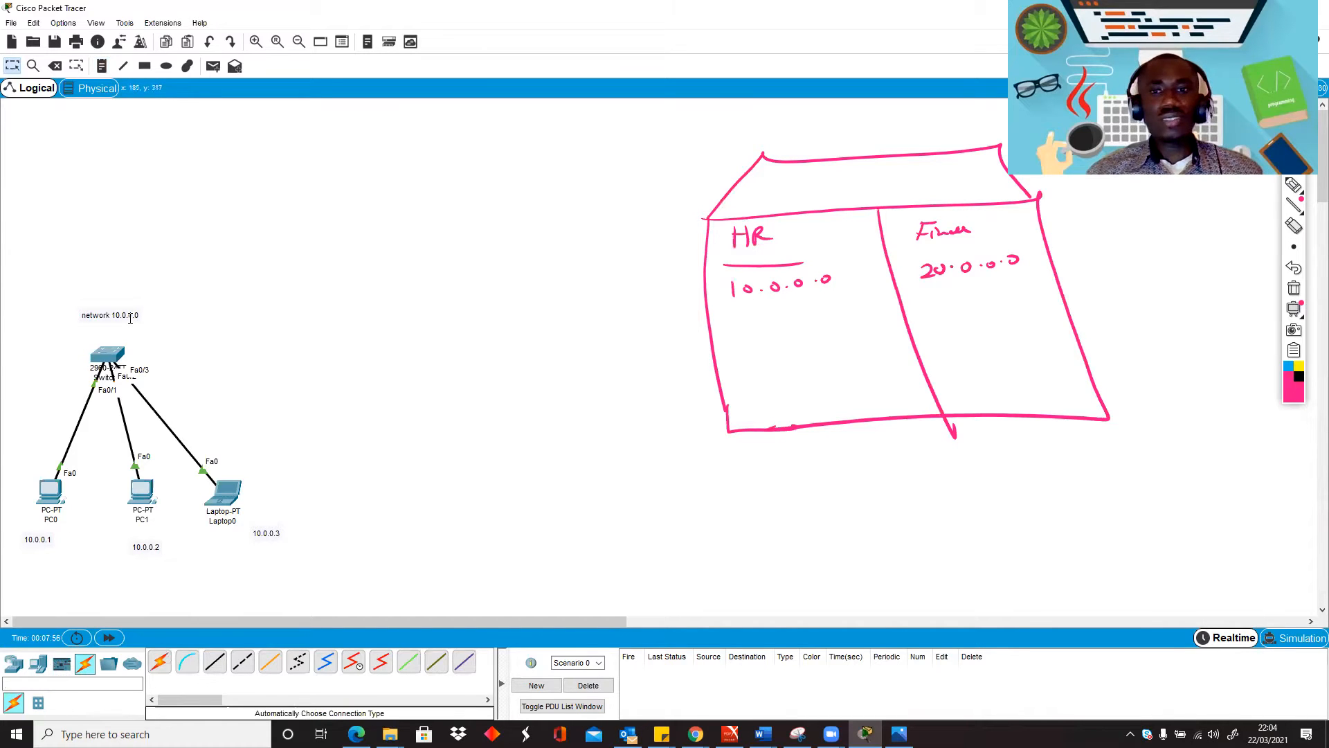
Edit the network note above Switch0 to read "HR network 10.0.0.0".
{"action": "double_click", "coordinate": [80, 312]}
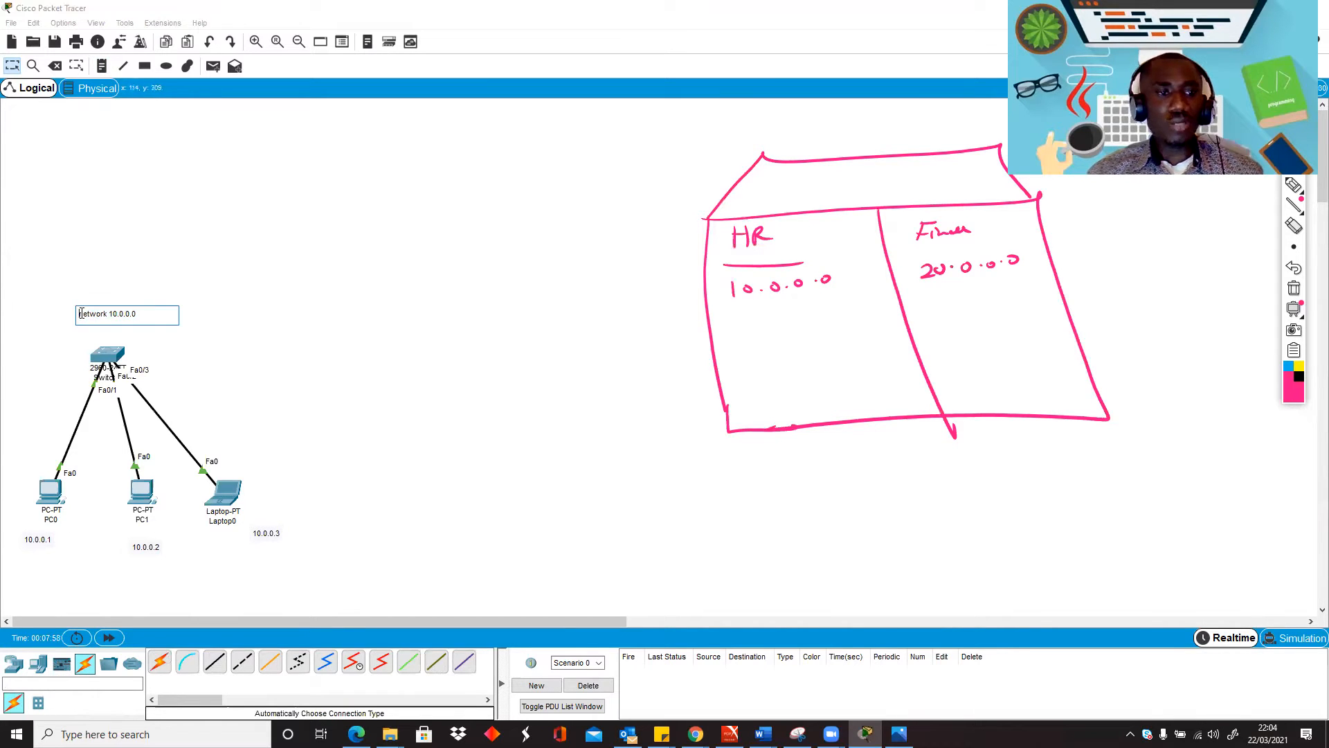
{"action": "type", "text": "HR"}
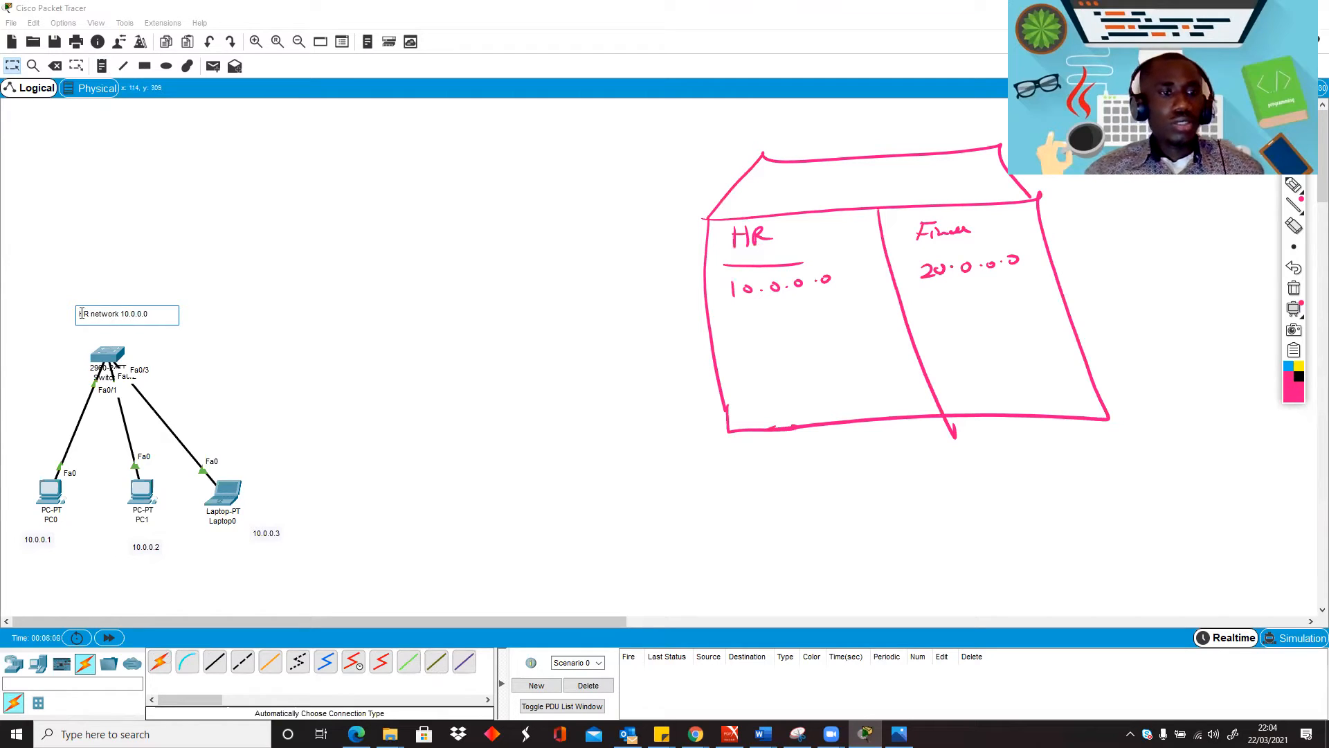
Place a second 2960 switch away from the HR network, with a PC, a laptop and another PC below it.
{"action": "left_click", "coordinate": [14, 666]}
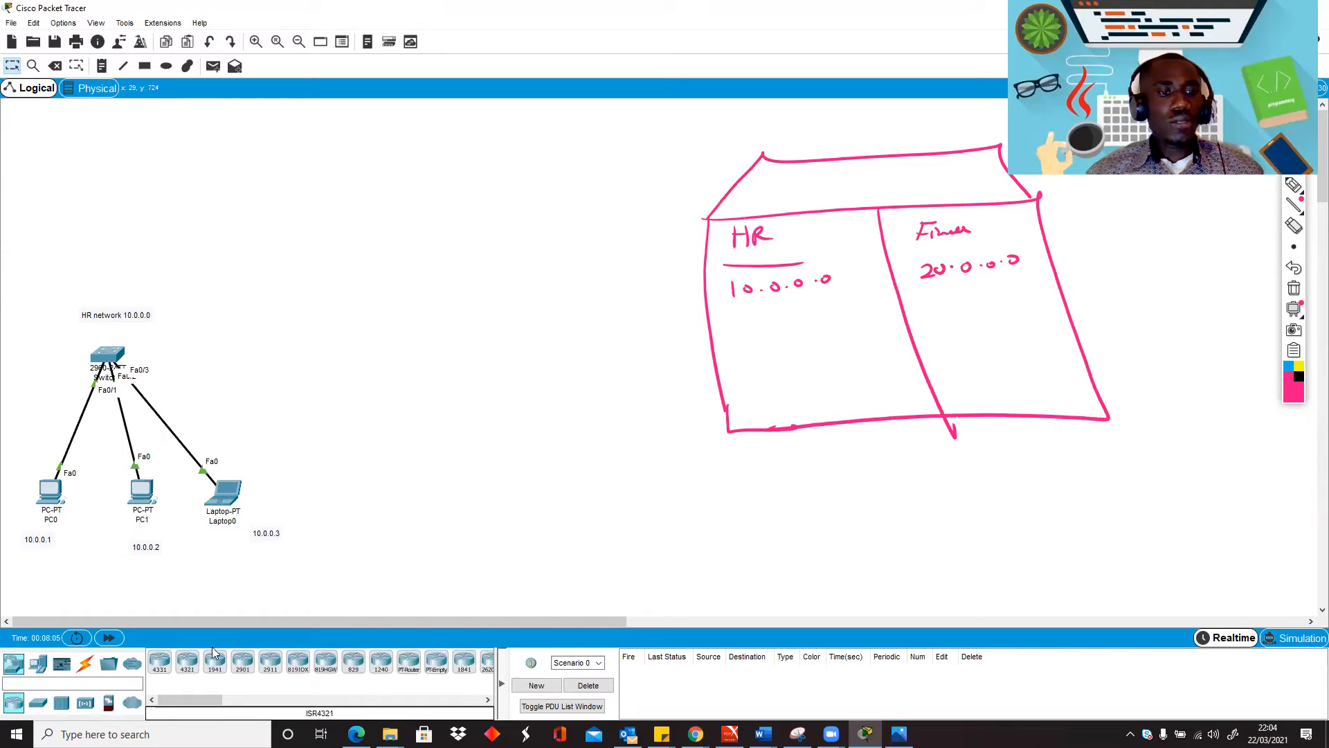
{"action": "left_click", "coordinate": [39, 703]}
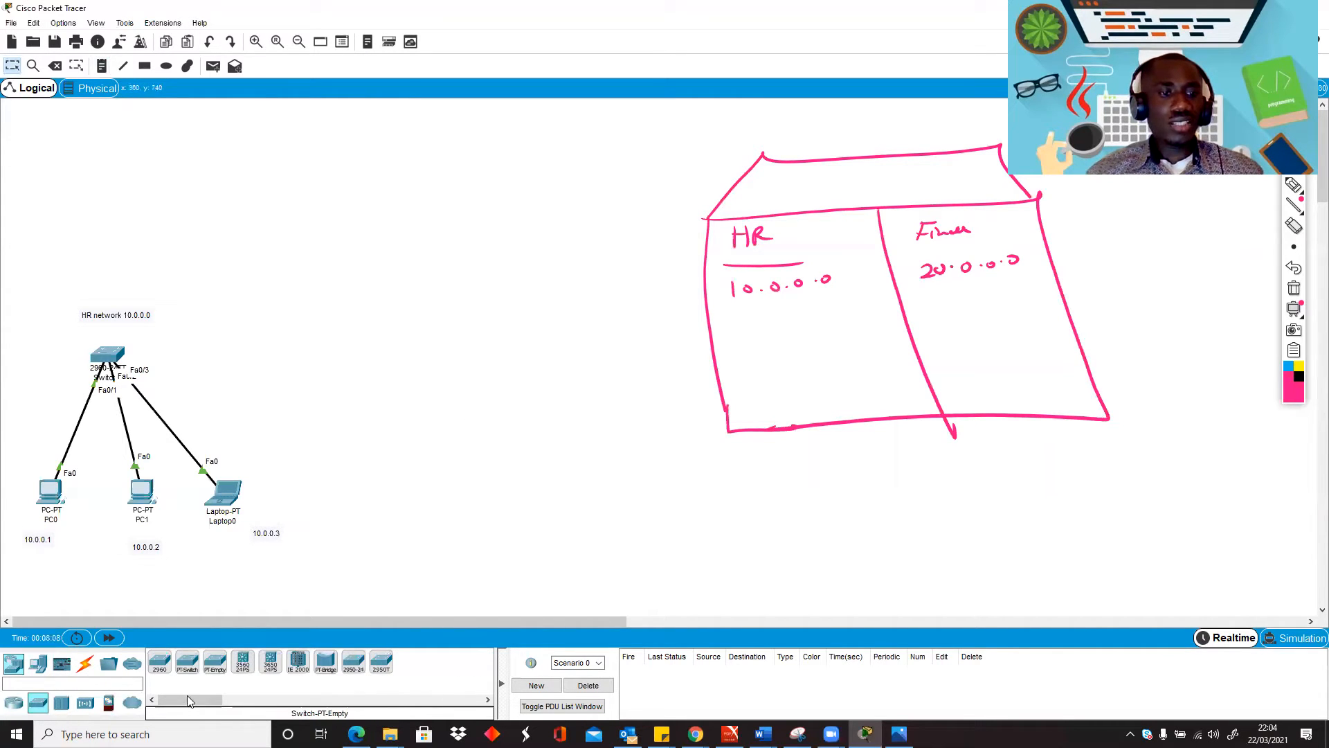
{"action": "left_click", "coordinate": [160, 661]}
{"action": "left_click", "coordinate": [583, 291]}
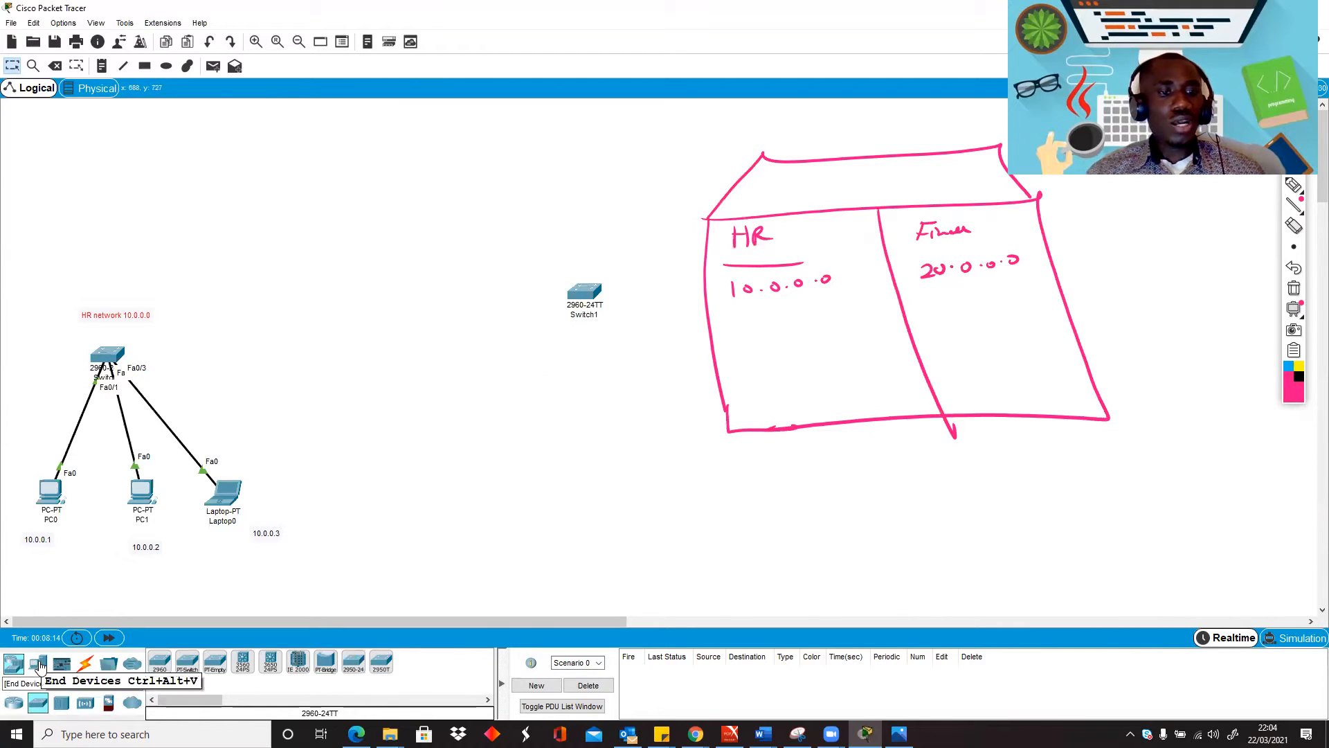
{"action": "left_click", "coordinate": [39, 663]}
{"action": "left_click", "coordinate": [160, 663]}
{"action": "left_click", "coordinate": [484, 436]}
{"action": "left_click", "coordinate": [187, 663]}
{"action": "left_click", "coordinate": [590, 483]}
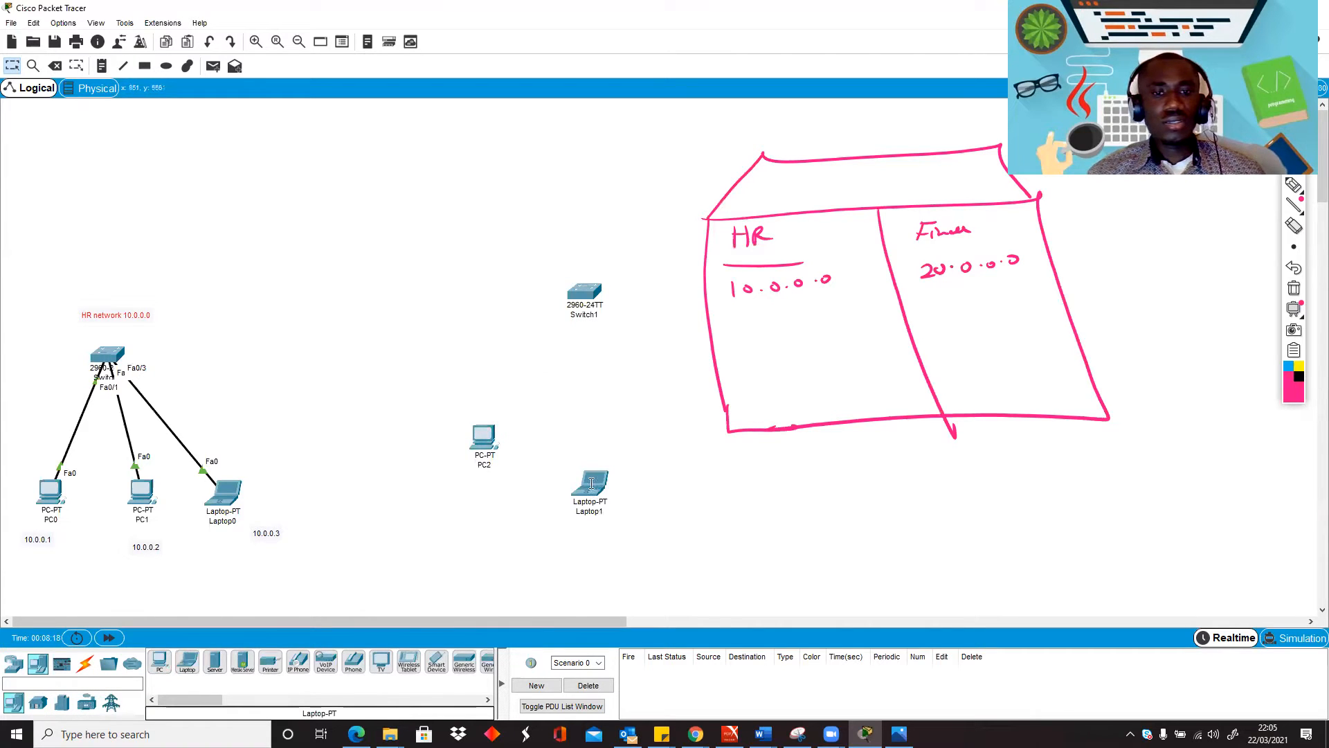
{"action": "left_click", "coordinate": [160, 663]}
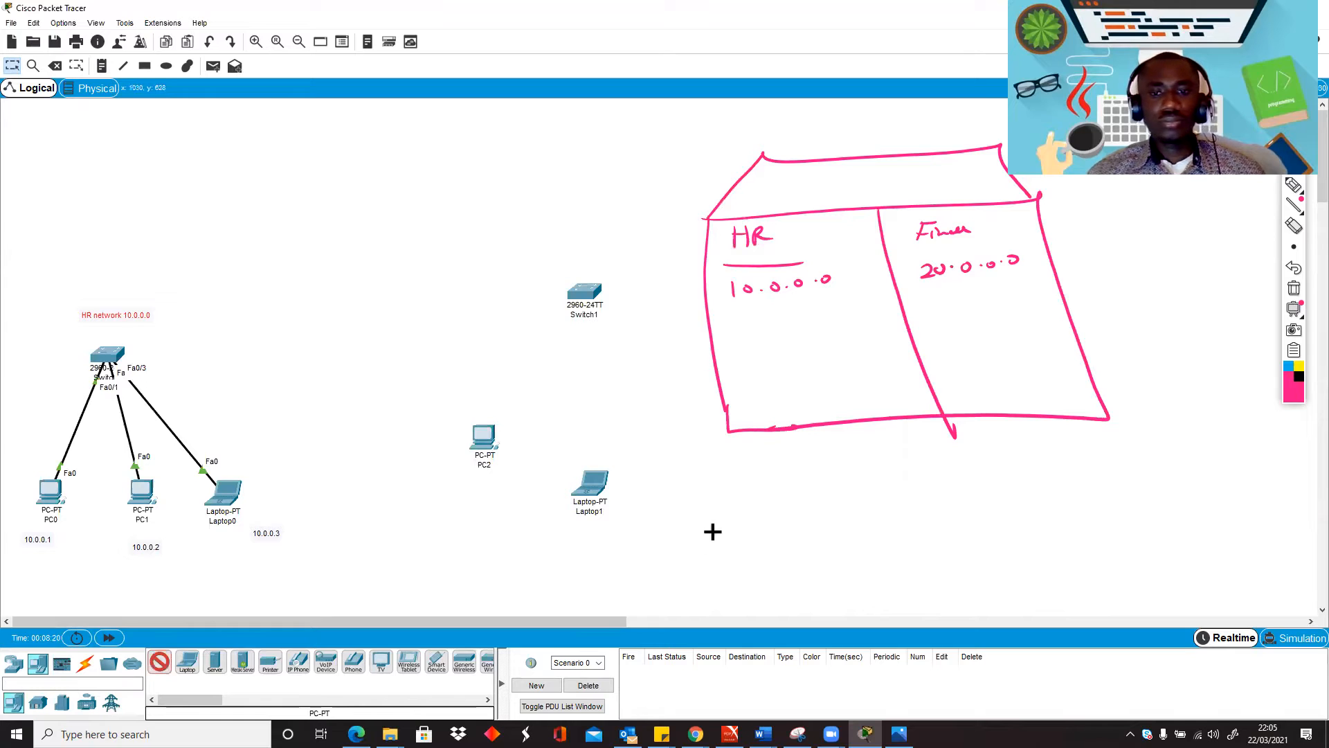
{"action": "left_click", "coordinate": [724, 509]}
Connect Switch1 to PC2, Laptop1 and PC3 using the automatically chosen connection type.
{"action": "left_click", "coordinate": [86, 665]}
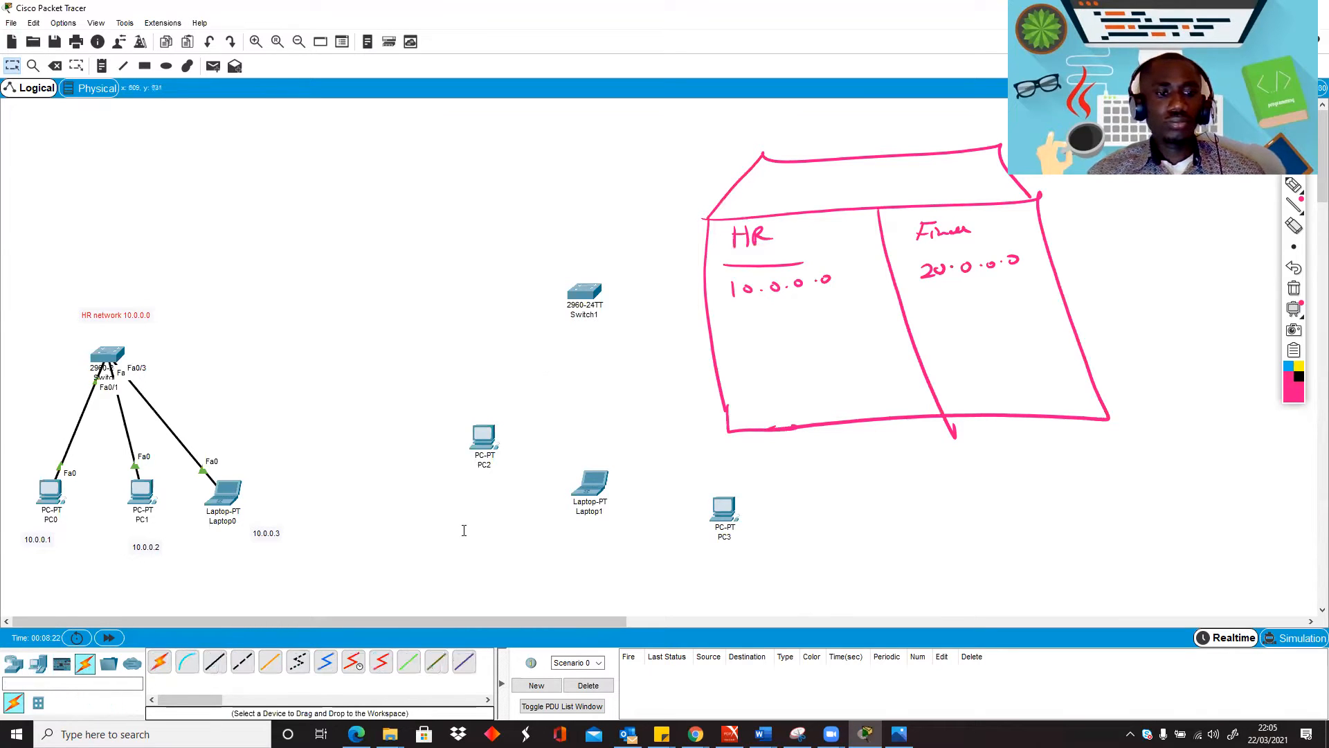
{"action": "left_click", "coordinate": [159, 661]}
{"action": "left_click", "coordinate": [589, 290]}
{"action": "left_click", "coordinate": [483, 436]}
{"action": "left_click", "coordinate": [160, 661]}
{"action": "left_click", "coordinate": [585, 292]}
{"action": "left_click", "coordinate": [596, 480]}
{"action": "left_click", "coordinate": [159, 661]}
{"action": "left_click", "coordinate": [590, 295]}
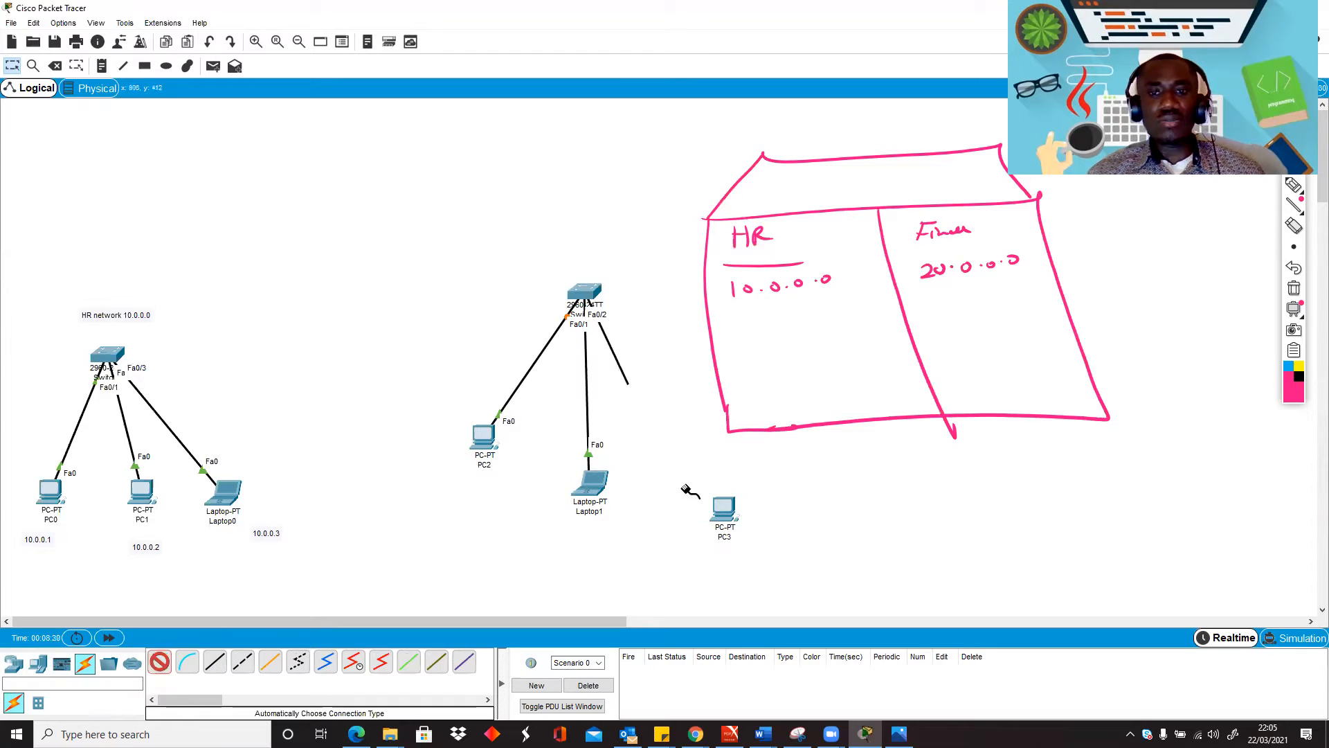
{"action": "left_click", "coordinate": [722, 512]}
Add a note reading "Finance Network 20.0.0.0" above Switch1.
{"action": "left_click", "coordinate": [102, 66]}
{"action": "left_click", "coordinate": [542, 245]}
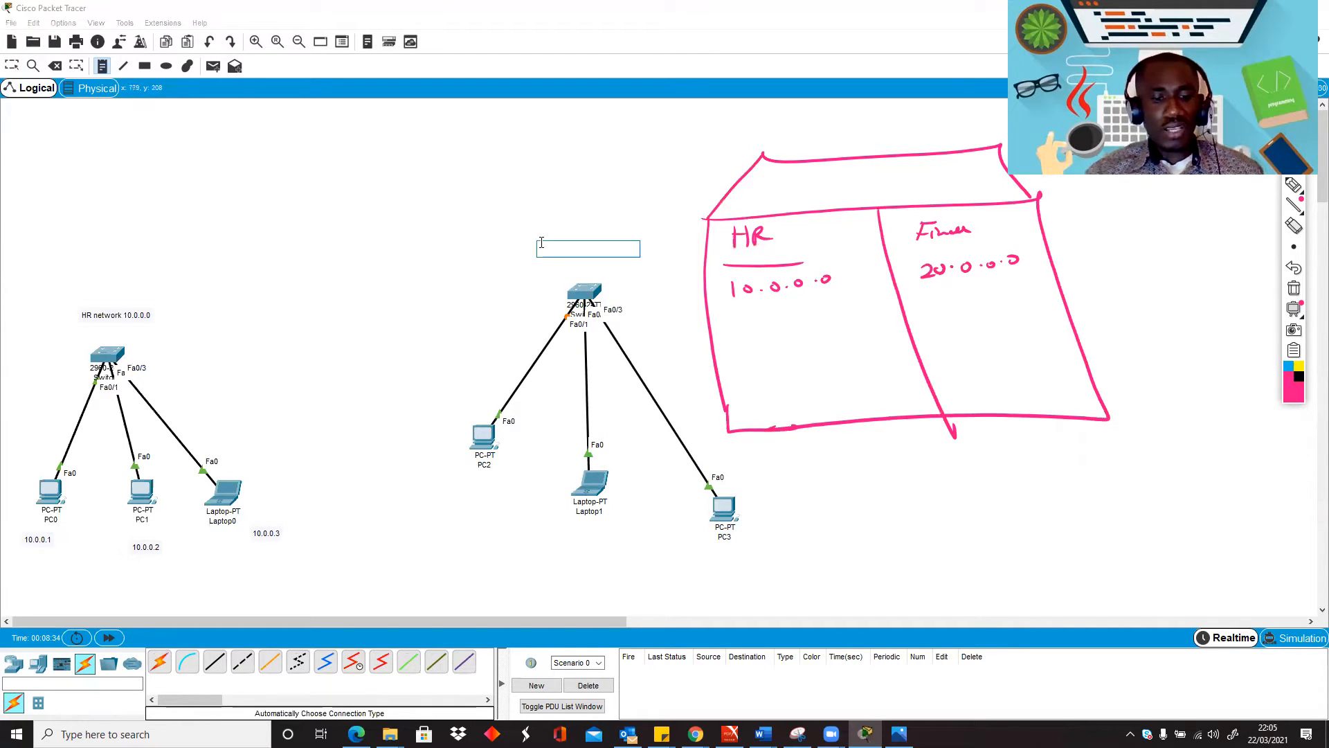
{"action": "type", "text": "Finance Network 20.0.0.0"}
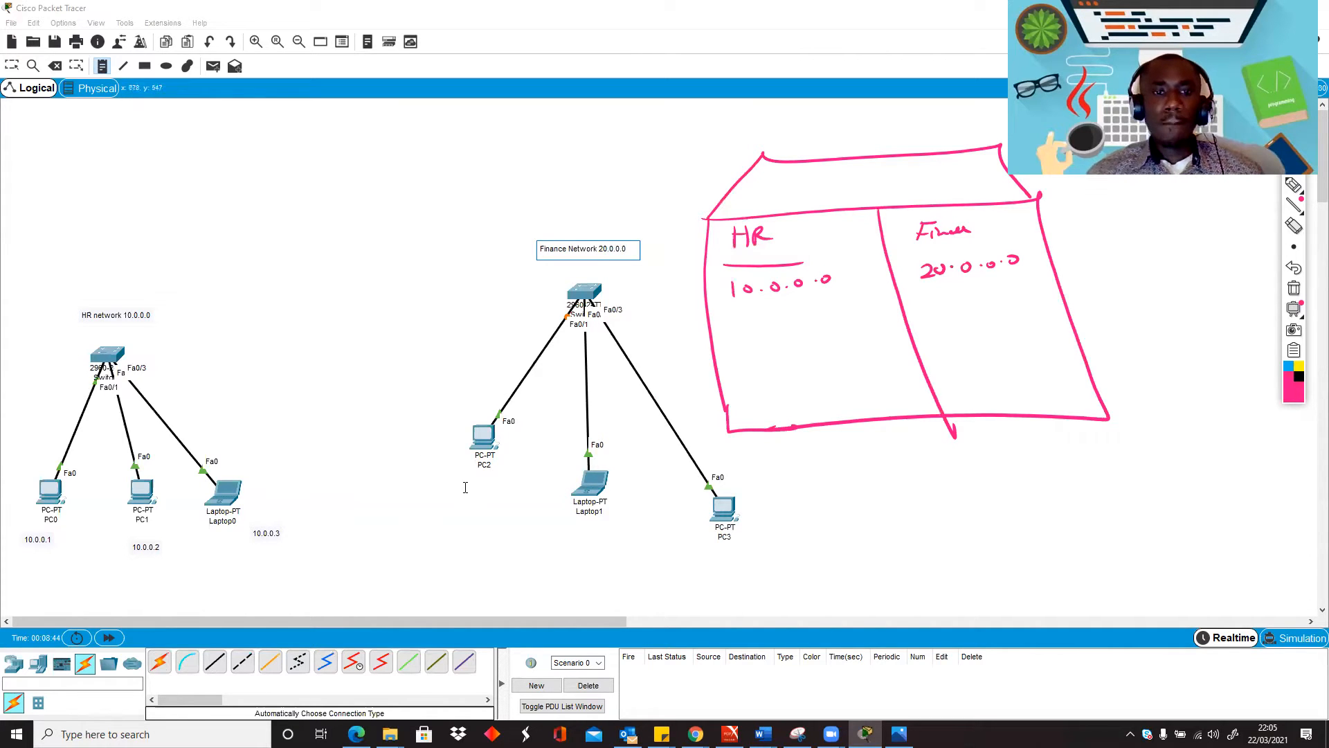
Add the address notes 20.0.0.1, 20.0.0.2 and 20.0.0.3 under PC2, Laptop1 and PC3 respectively.
{"action": "left_click", "coordinate": [457, 490]}
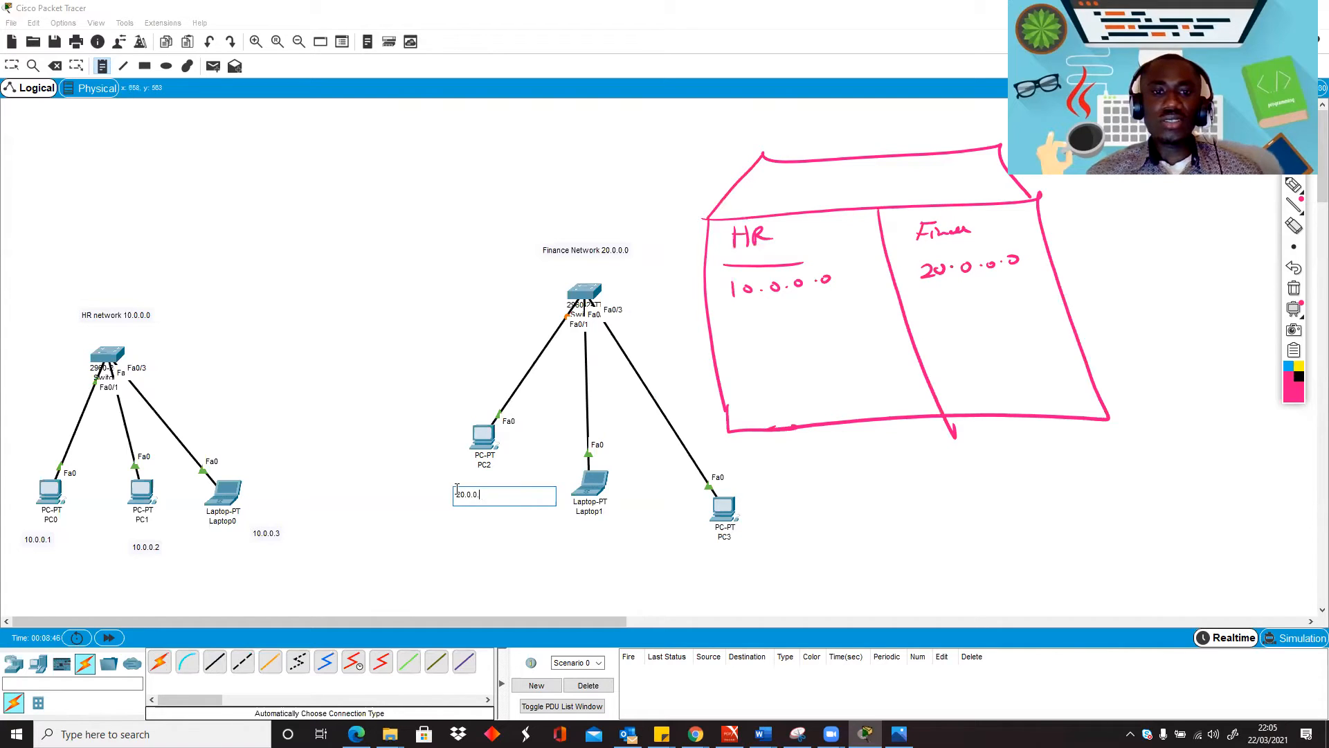
{"action": "left_click", "coordinate": [582, 529]}
{"action": "type", "text": "20.0.0.2"}
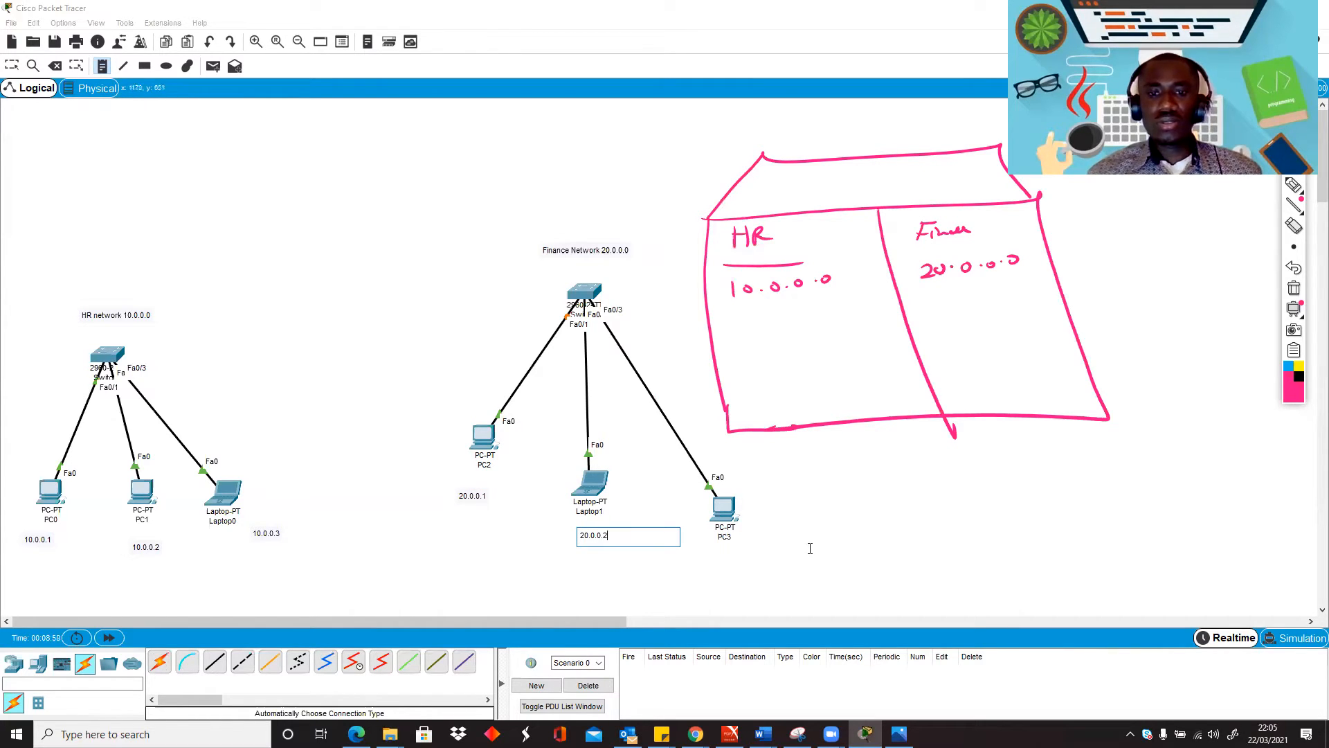
{"action": "left_click", "coordinate": [718, 553]}
{"action": "type", "text": "20.0.0.3"}
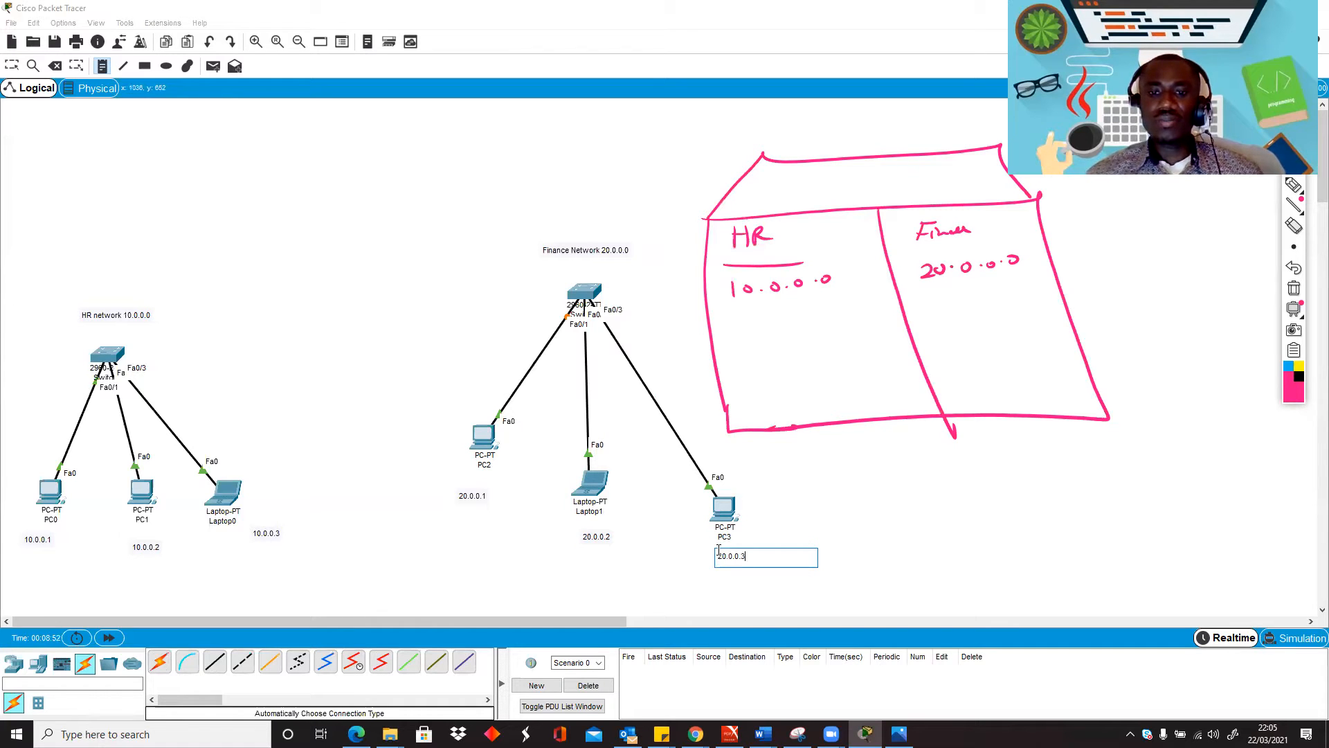
Configure PC0 in the HR network with IPv4 address 10.0.0.1 and subnet mask 255.0.0.0.
{"action": "key", "text": "Escape"}
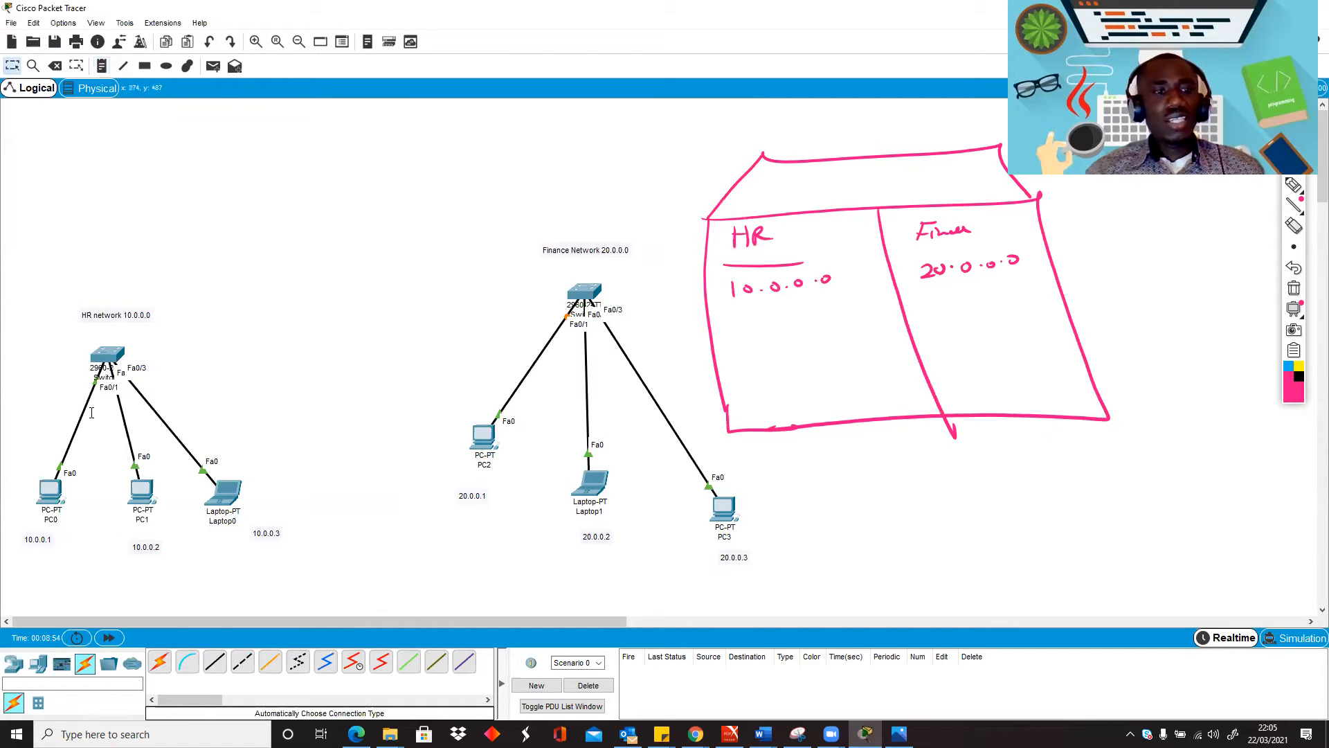
{"action": "left_click", "coordinate": [56, 501]}
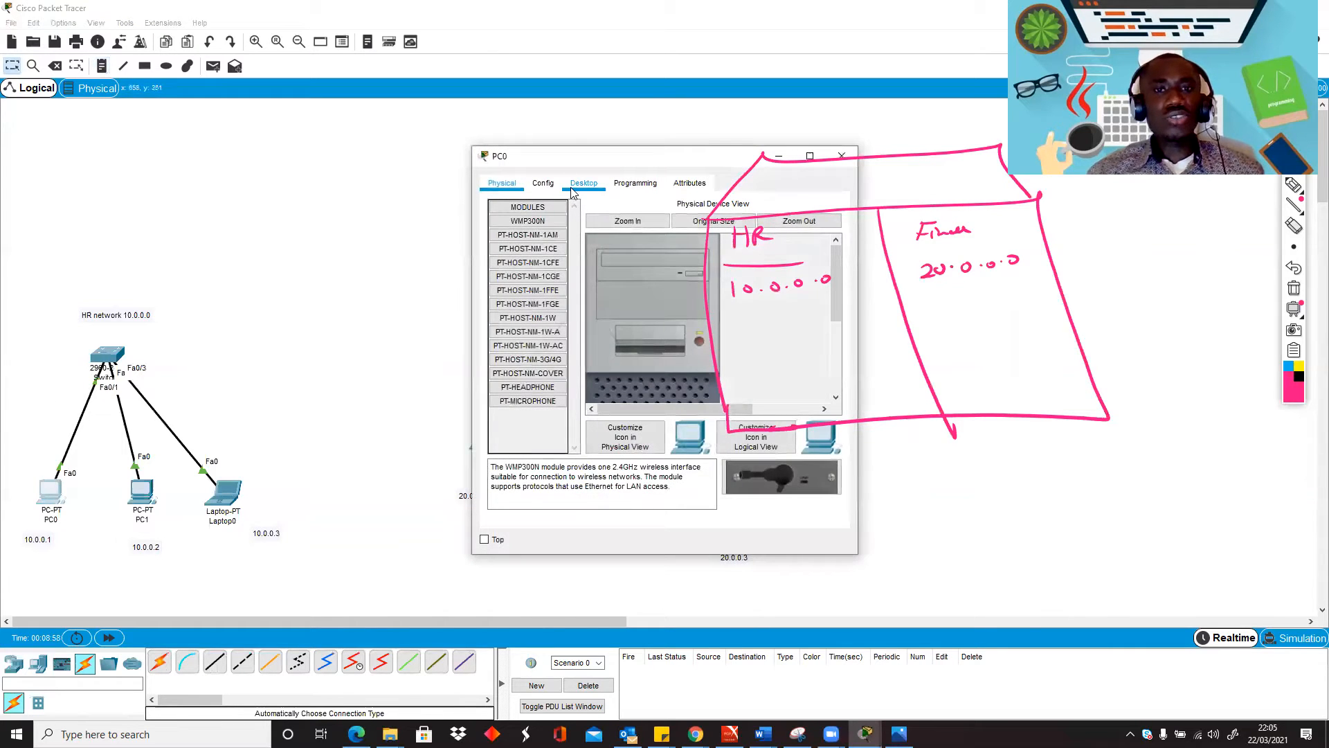
{"action": "left_click", "coordinate": [572, 187]}
{"action": "left_click", "coordinate": [537, 225]}
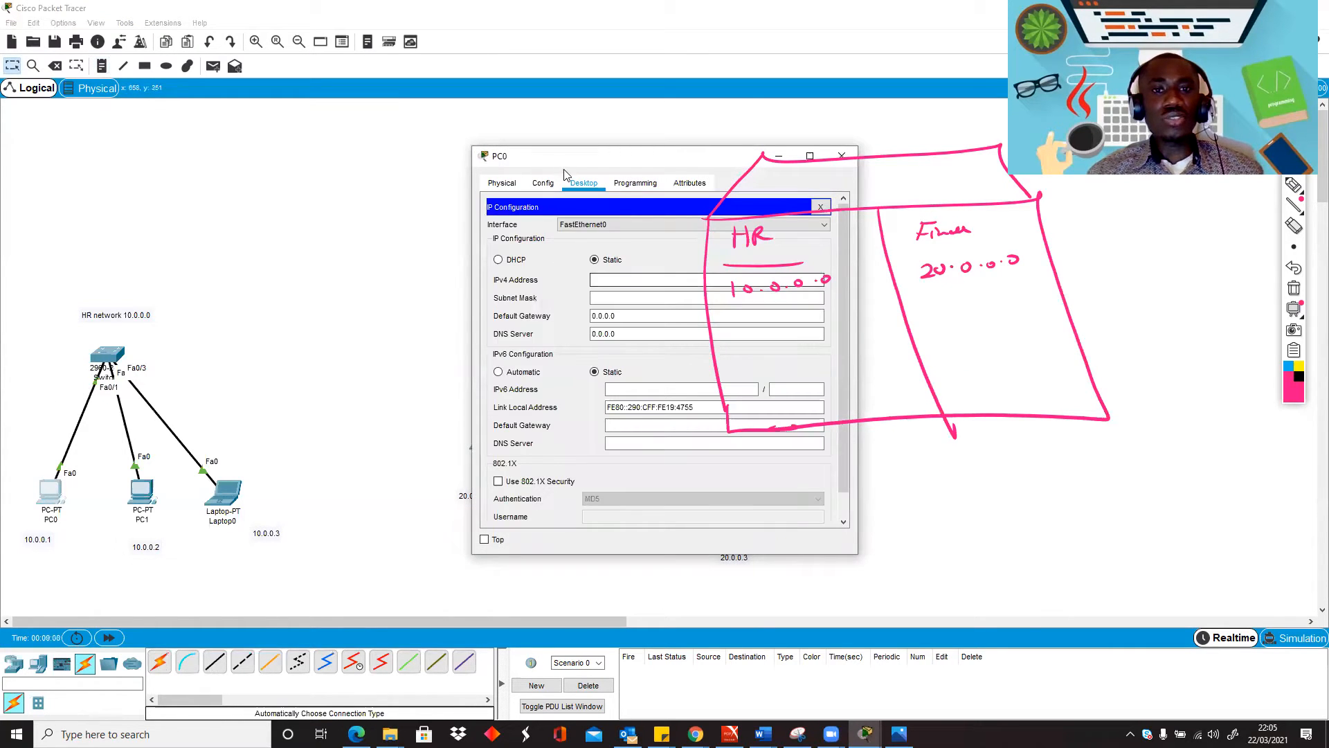
{"action": "left_click_drag", "start_coordinate": [551, 162], "coordinate": [396, 150]}
{"action": "left_click", "coordinate": [518, 266]}
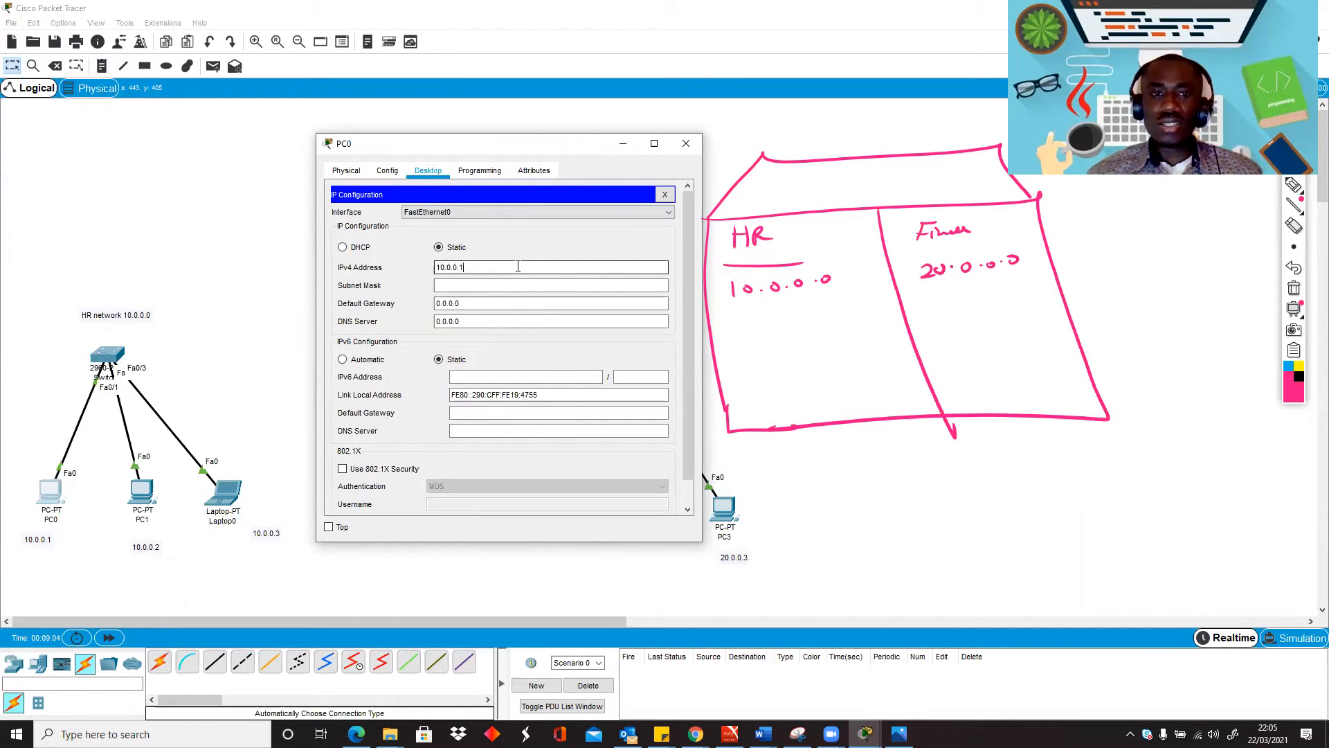
{"action": "left_click", "coordinate": [515, 282]}
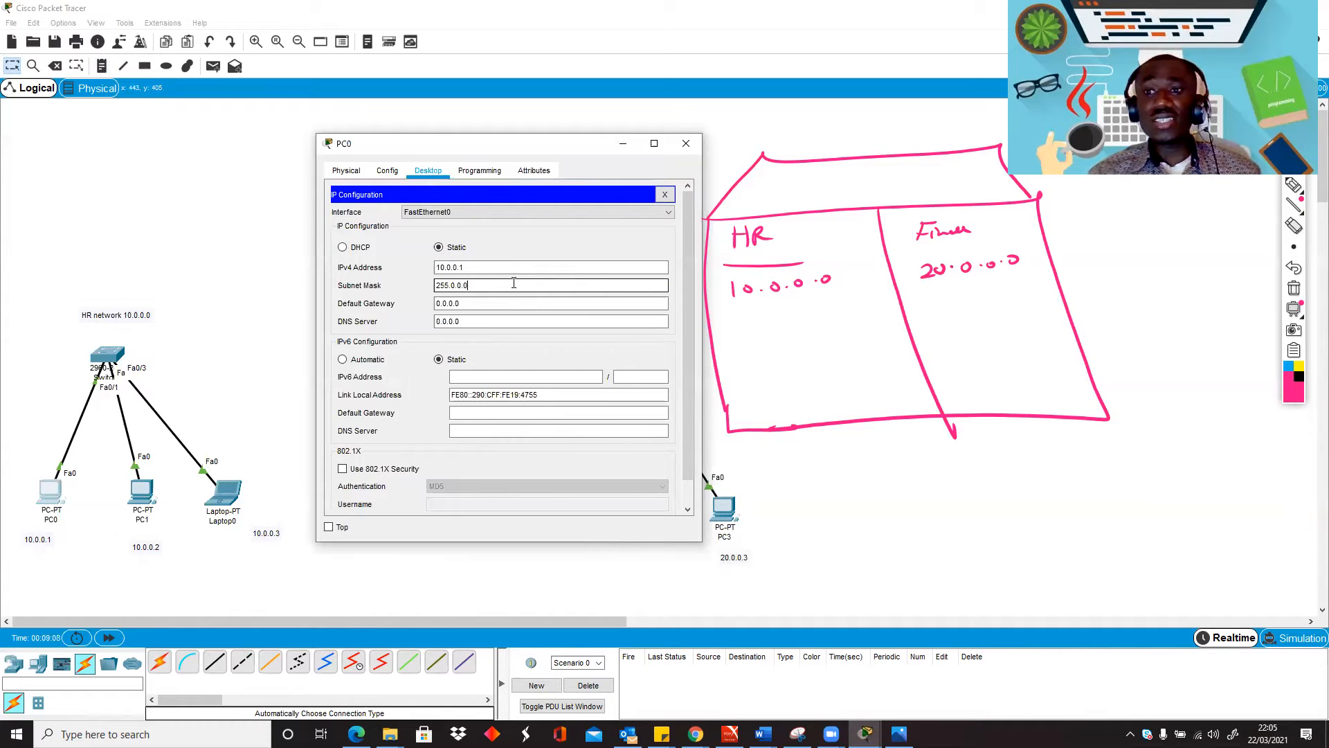
{"action": "left_click", "coordinate": [686, 143]}
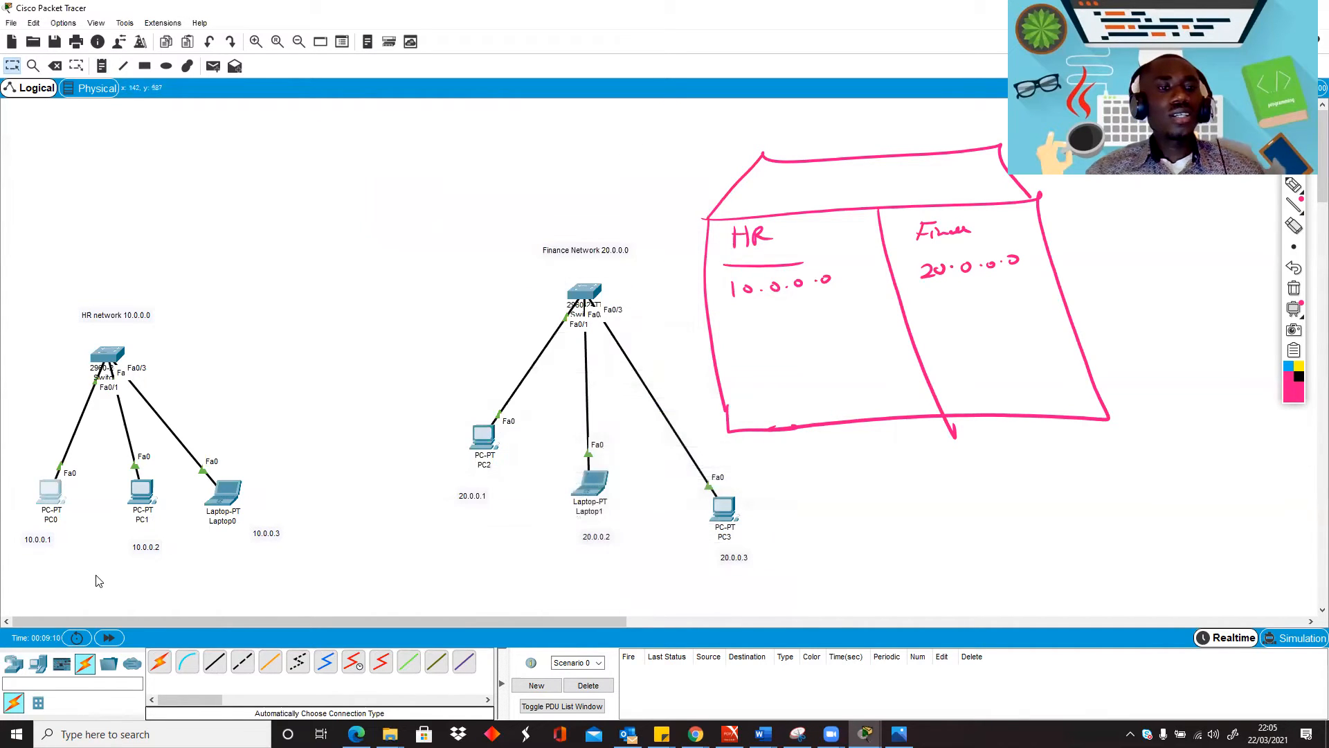
Configure PC1 in the HR network with IPv4 address 10.0.0.2 and the automatically filled subnet mask.
{"action": "left_click", "coordinate": [145, 490]}
{"action": "left_click", "coordinate": [584, 183]}
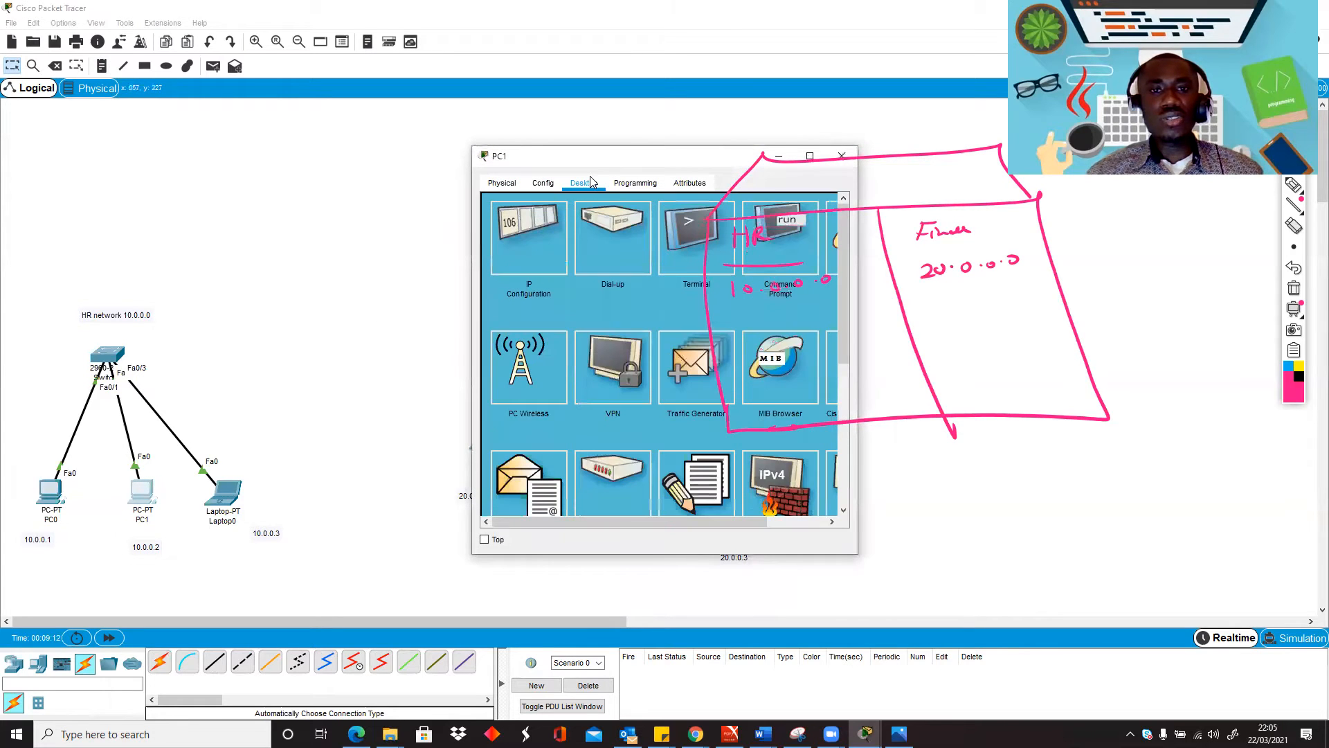
{"action": "left_click", "coordinate": [549, 233]}
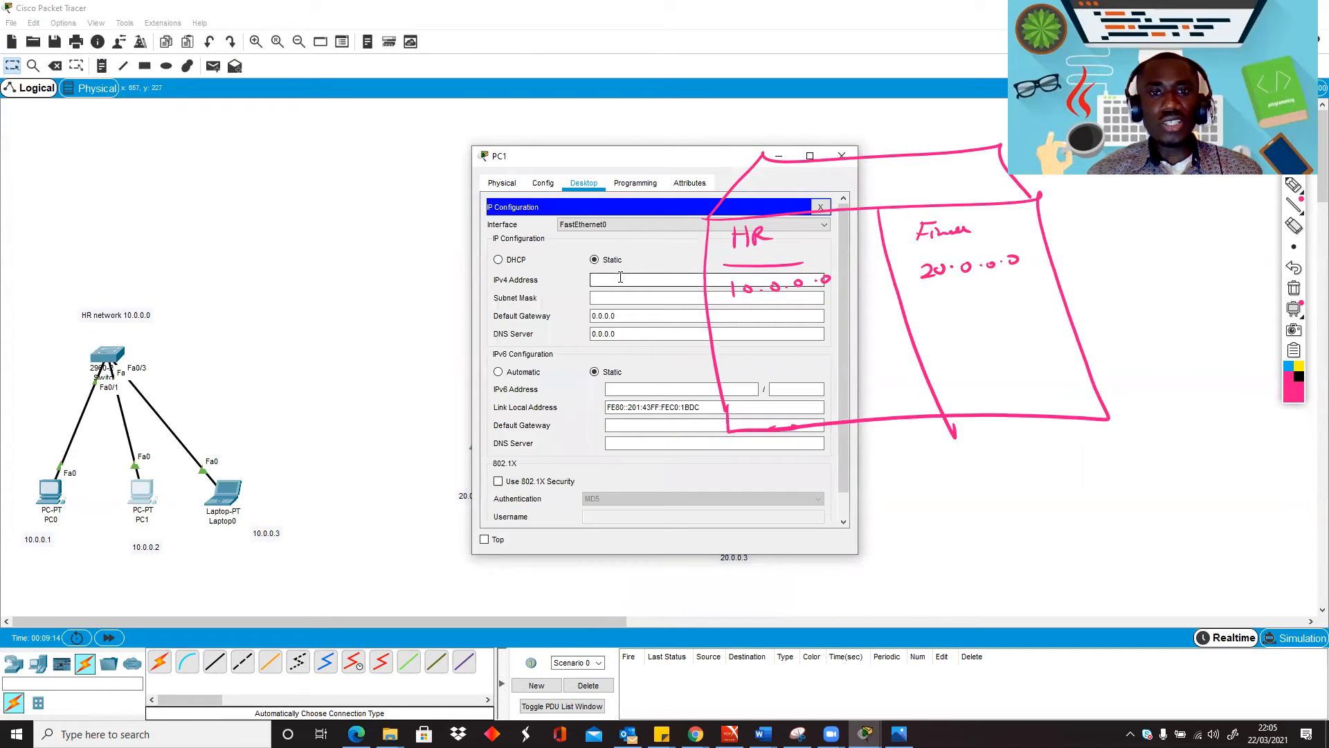
{"action": "left_click_drag", "start_coordinate": [617, 158], "coordinate": [424, 148]}
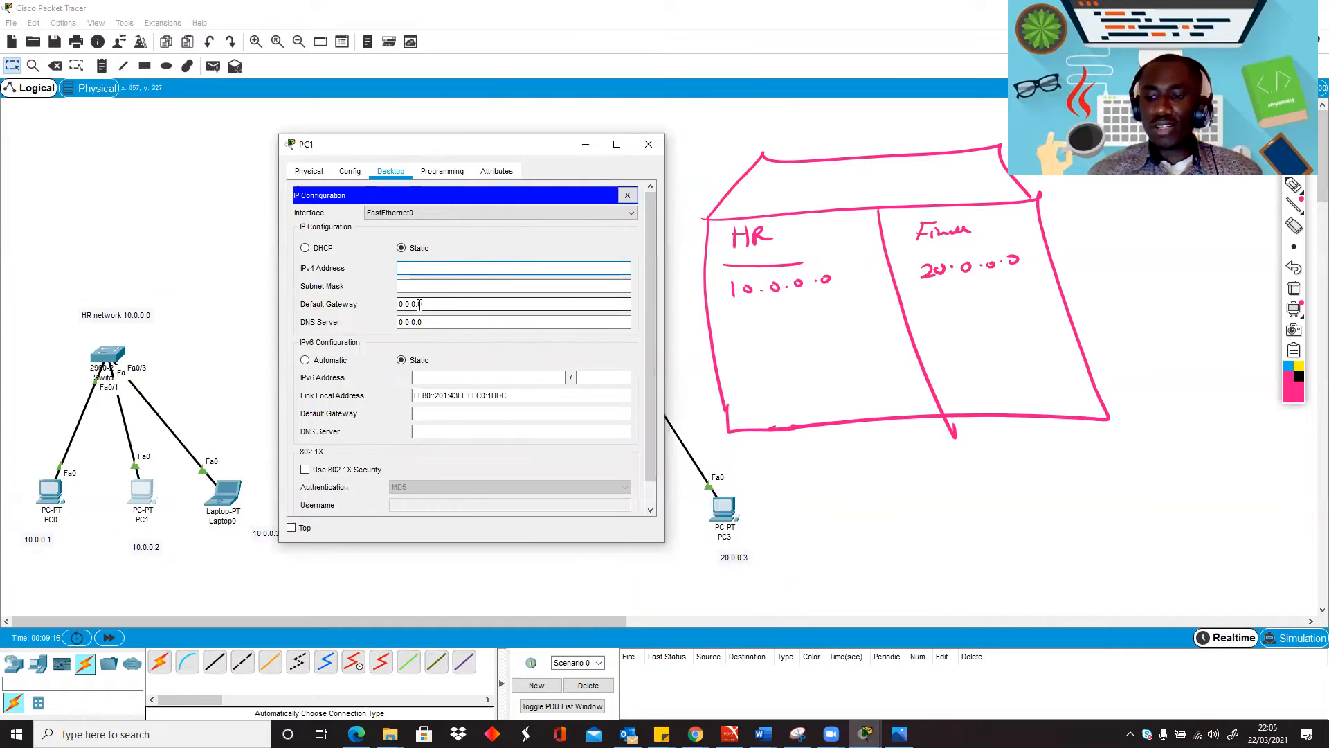
{"action": "type", "text": "10.0.0.2"}
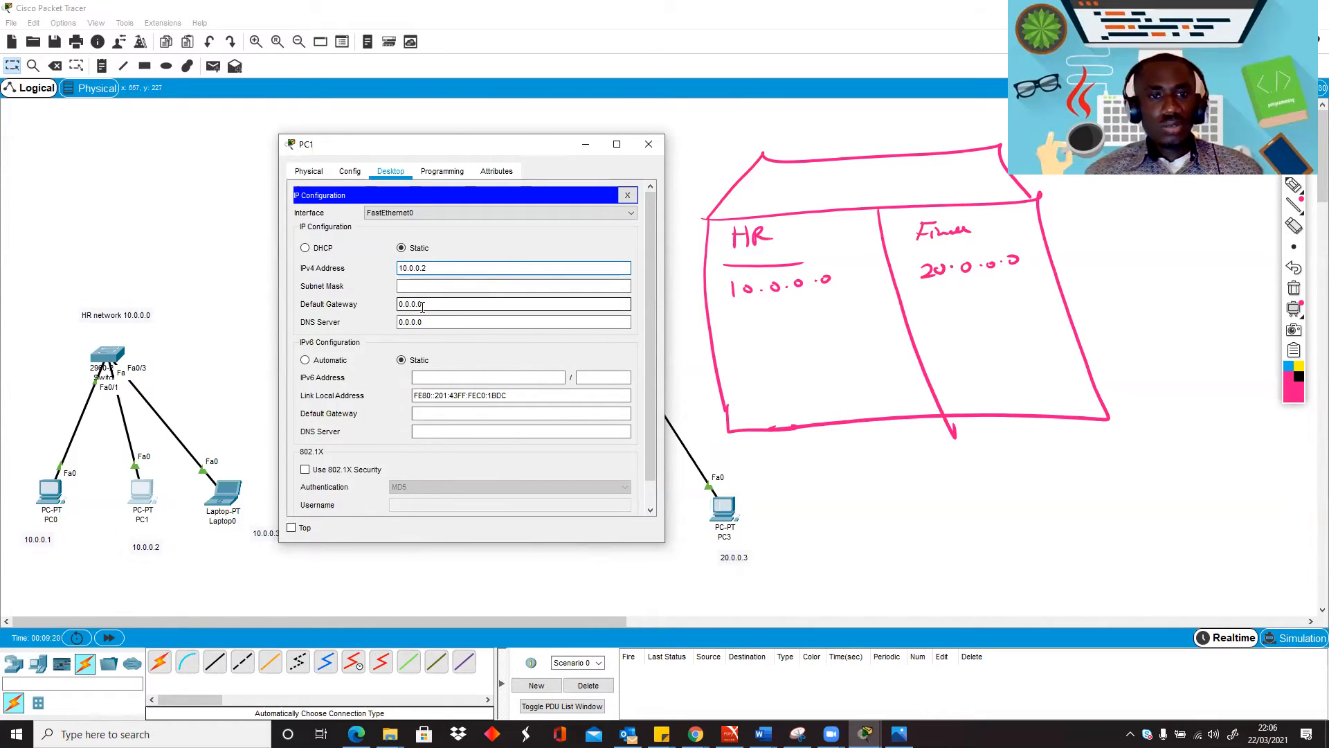
{"action": "left_click", "coordinate": [460, 285]}
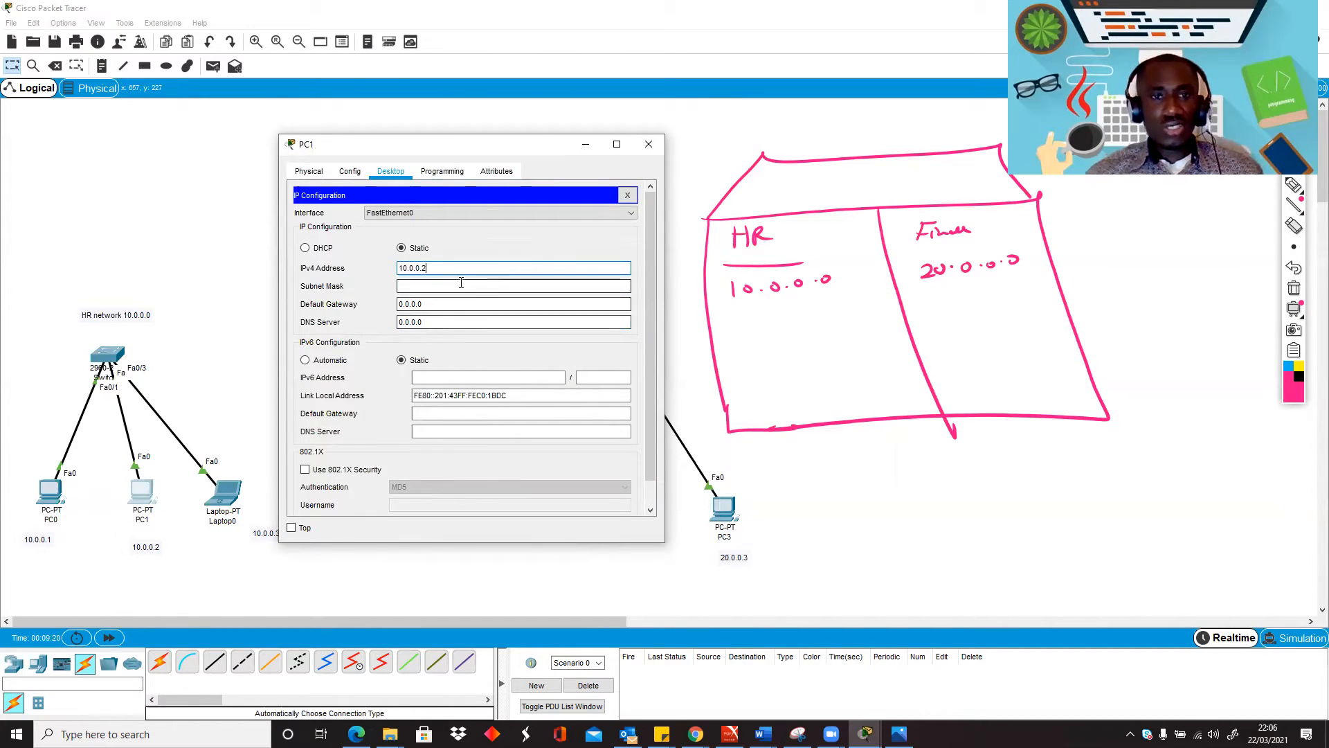
{"action": "left_click", "coordinate": [648, 144]}
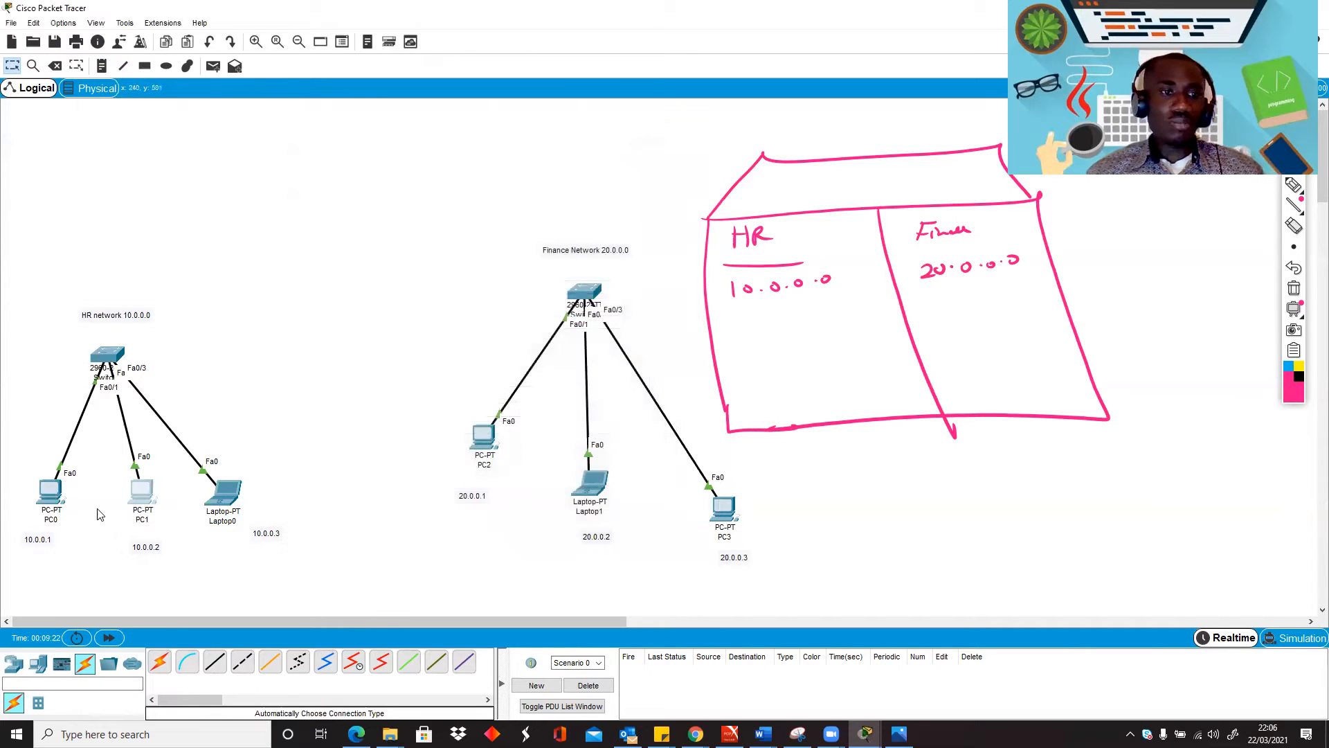
Configure Laptop0 in the HR network with IPv4 address 10.0.0.3 and subnet mask 255.0.0.0.
{"action": "left_click", "coordinate": [221, 487]}
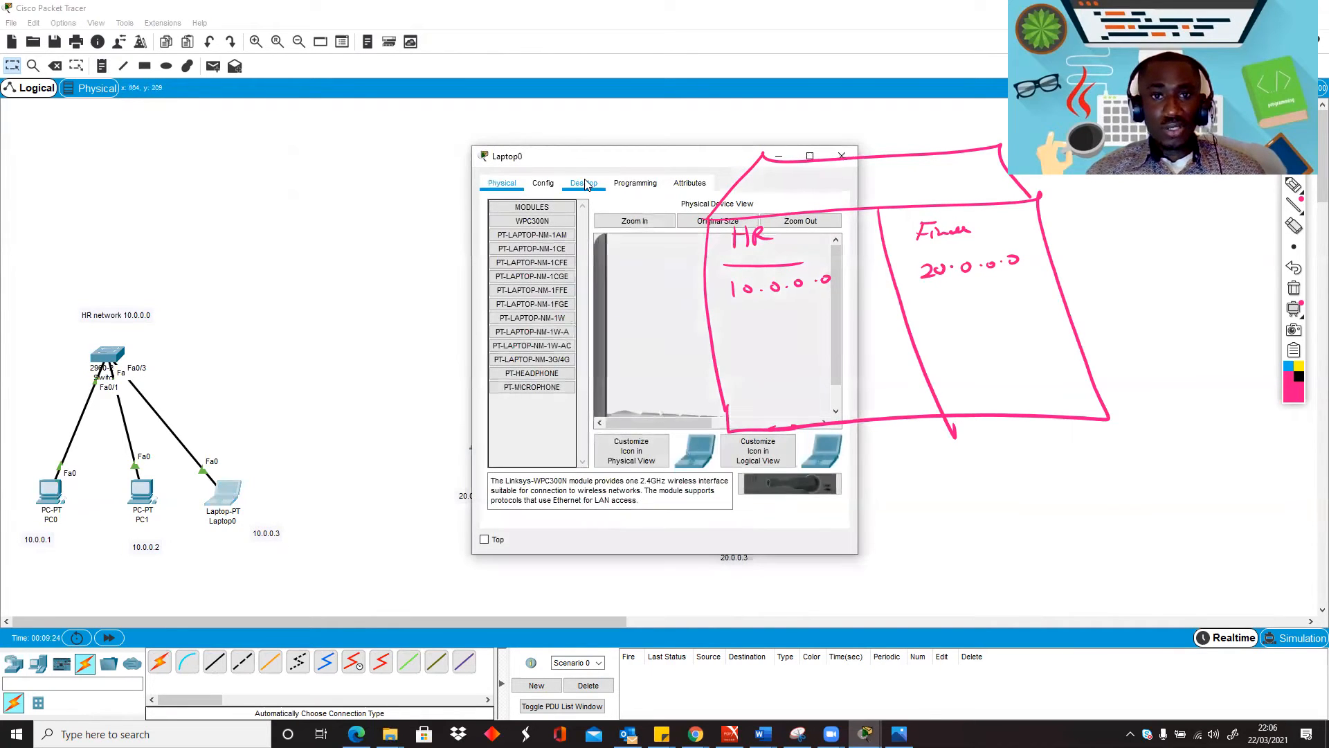
{"action": "left_click", "coordinate": [584, 183]}
{"action": "left_click_drag", "start_coordinate": [584, 169], "coordinate": [420, 144]}
{"action": "left_click", "coordinate": [365, 222]}
{"action": "left_click", "coordinate": [595, 256]}
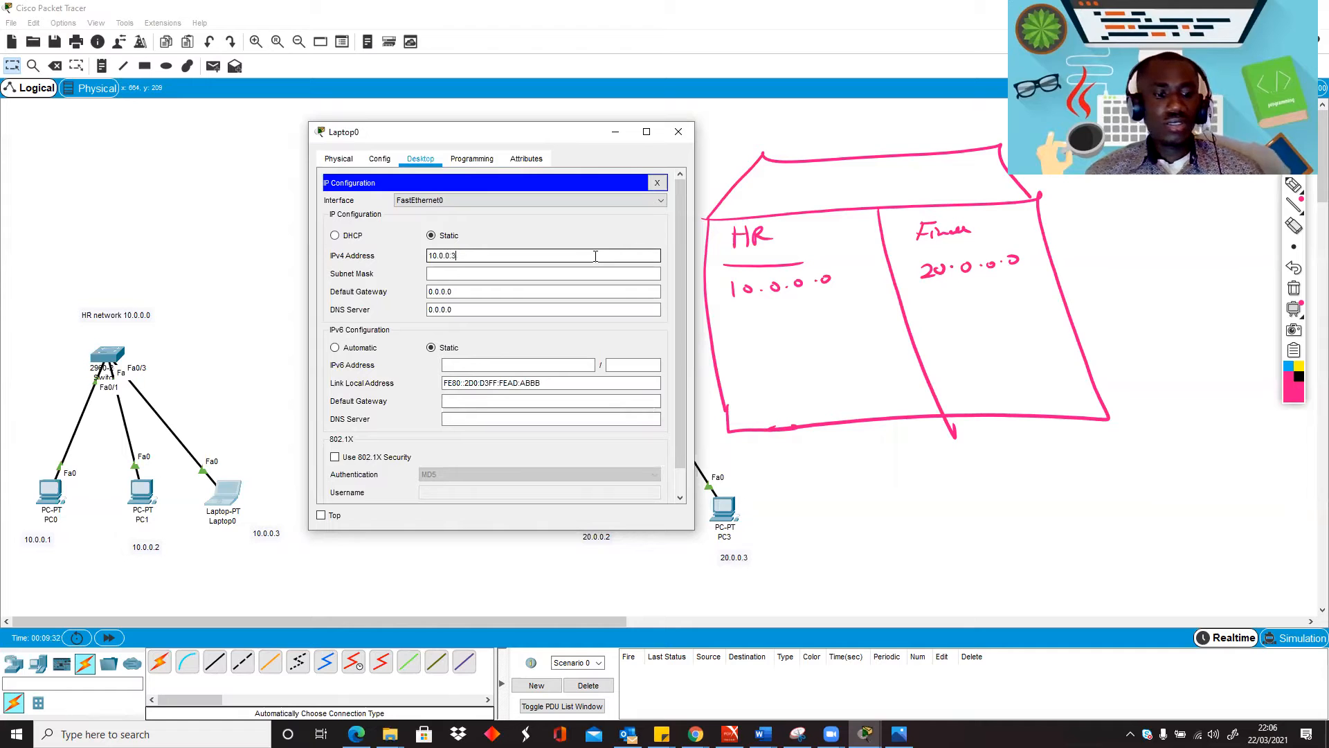
{"action": "left_click", "coordinate": [587, 275]}
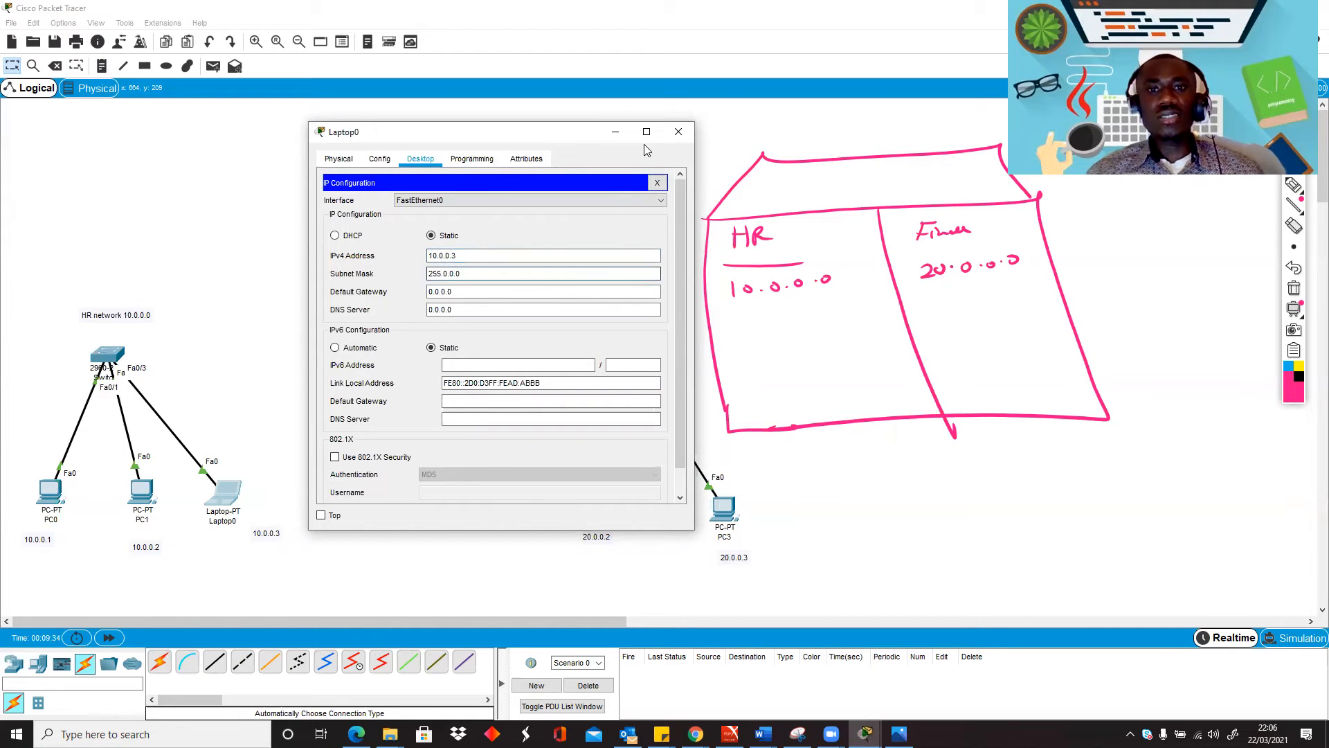
{"action": "left_click", "coordinate": [678, 131]}
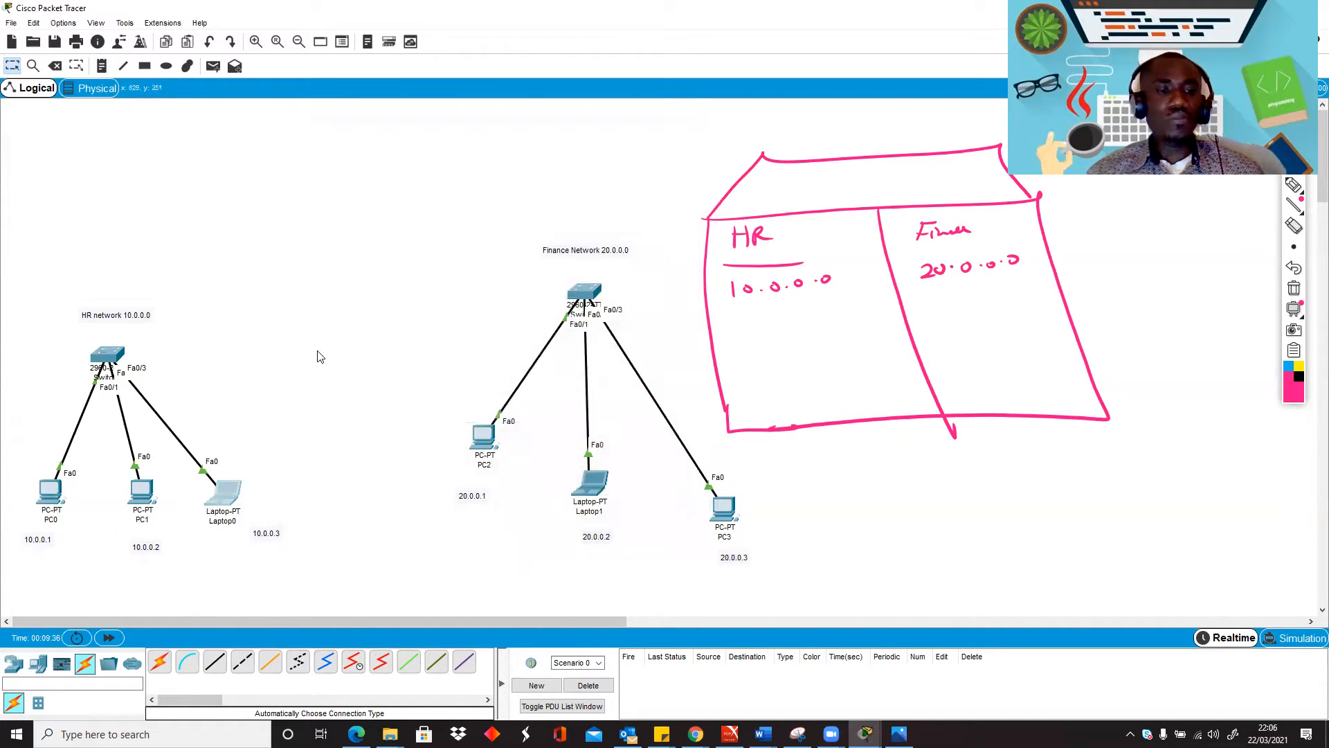
Run ipconfig in PC0's command prompt and check its IPv4 address.
{"action": "left_click", "coordinate": [50, 493]}
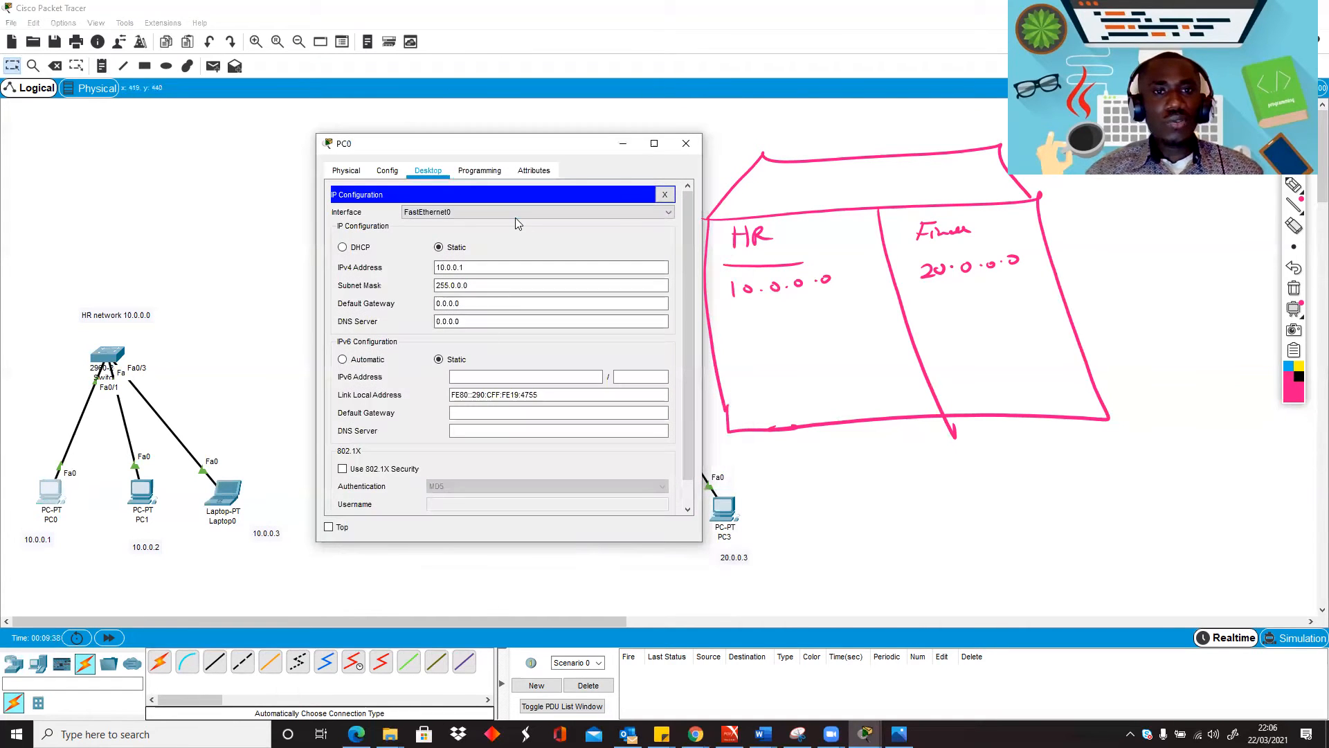
{"action": "left_click", "coordinate": [665, 194]}
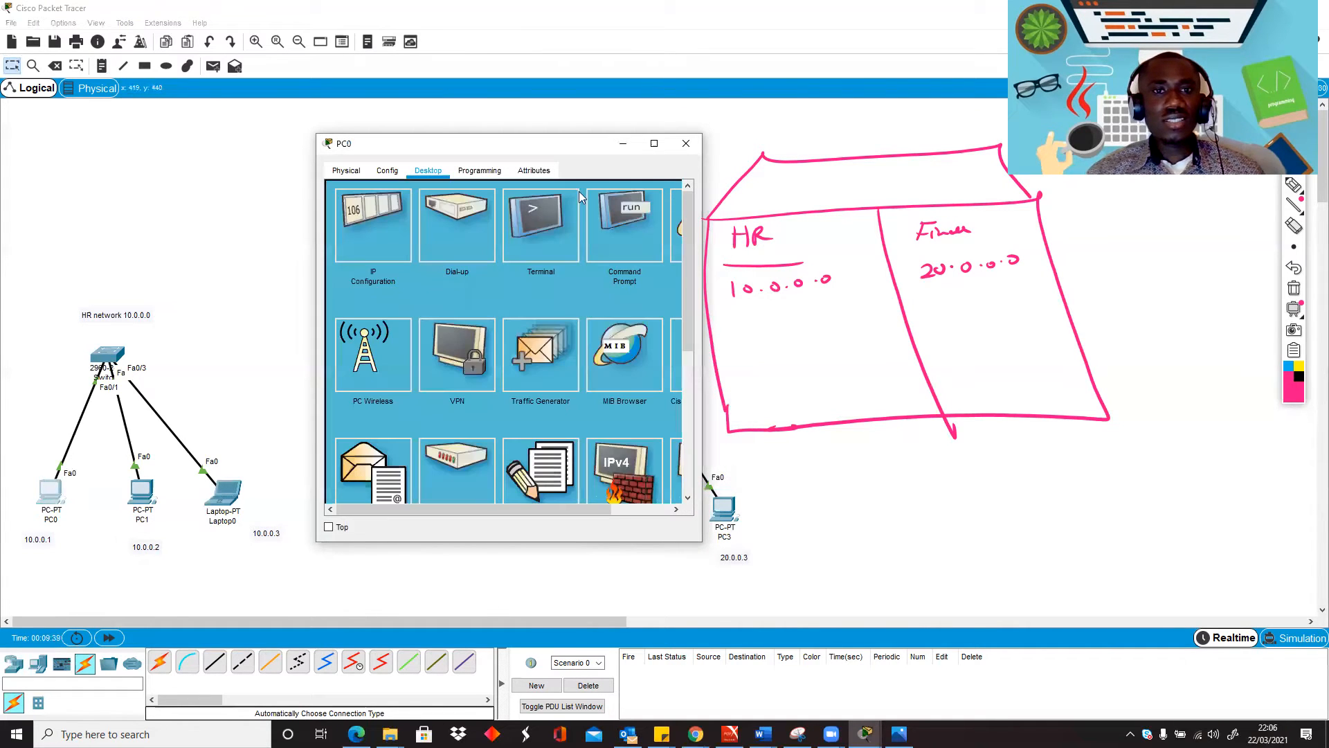
{"action": "left_click", "coordinate": [646, 220]}
{"action": "type", "text": "ipconfig"}
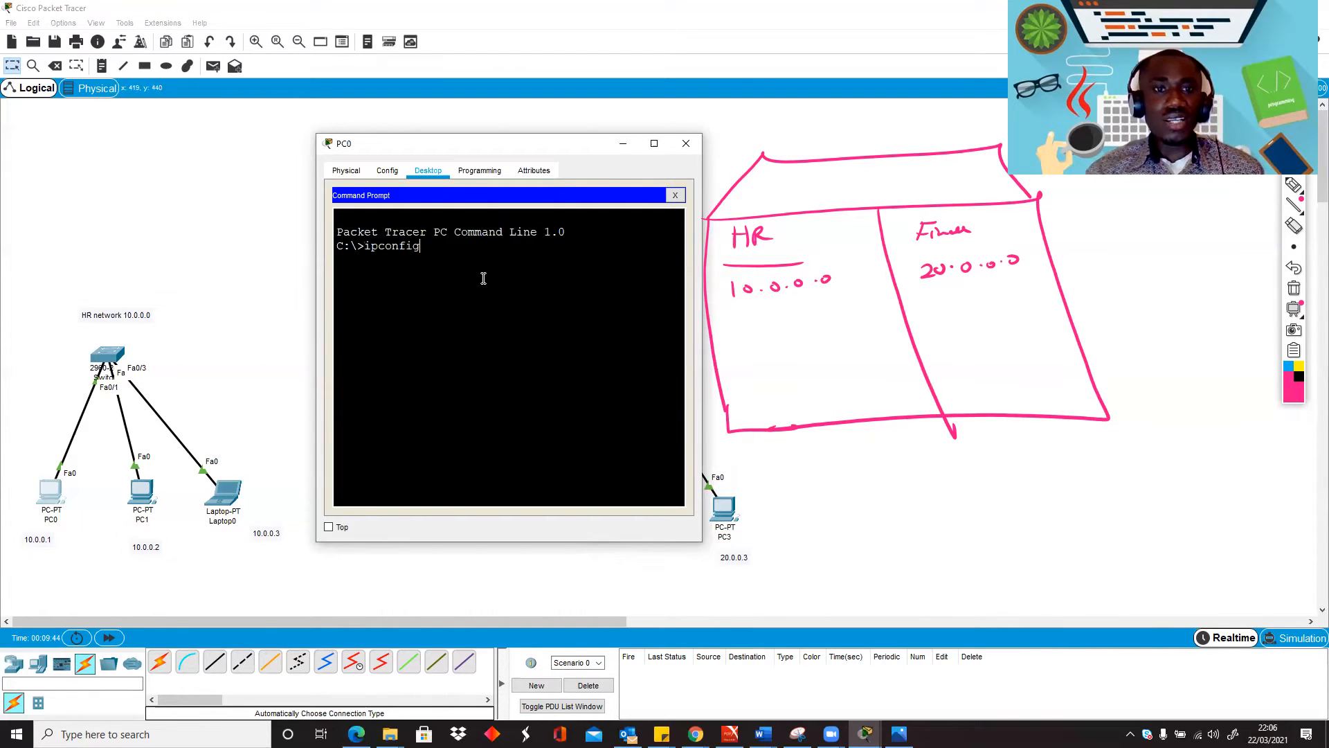
{"action": "key", "text": "Return"}
{"action": "left_click_drag", "start_coordinate": [591, 292], "coordinate": [668, 288]}
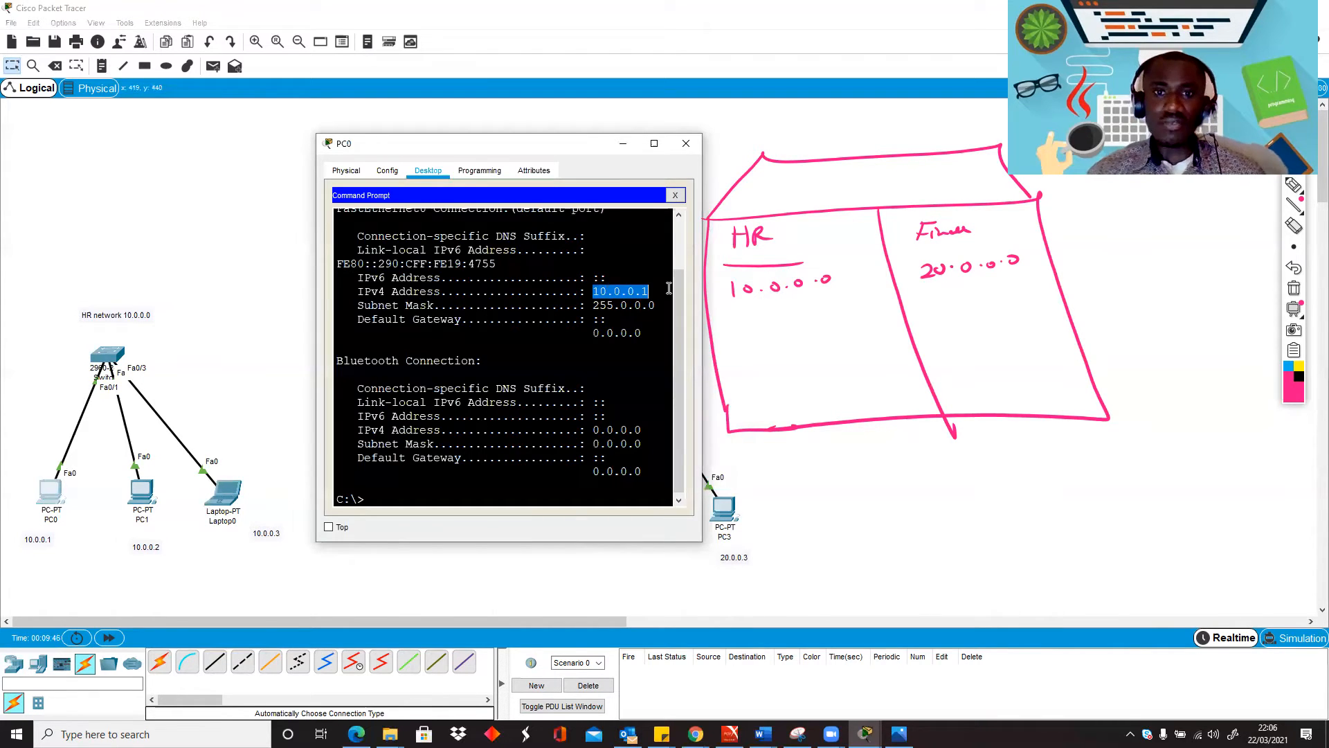
Ping PC1 at 10.0.0.2 from PC0's command prompt to test the connection.
{"action": "left_click", "coordinate": [445, 479]}
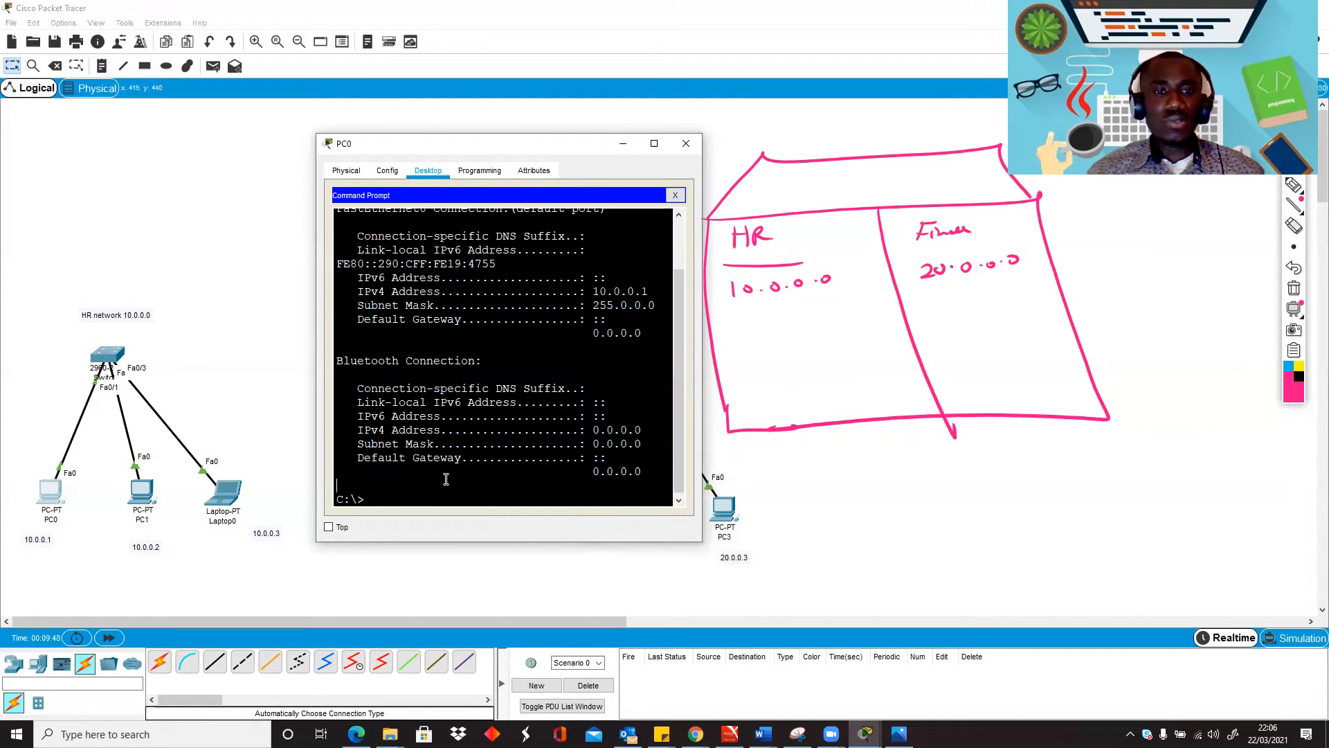
{"action": "key", "text": "Return"}
{"action": "type", "text": "ping "}
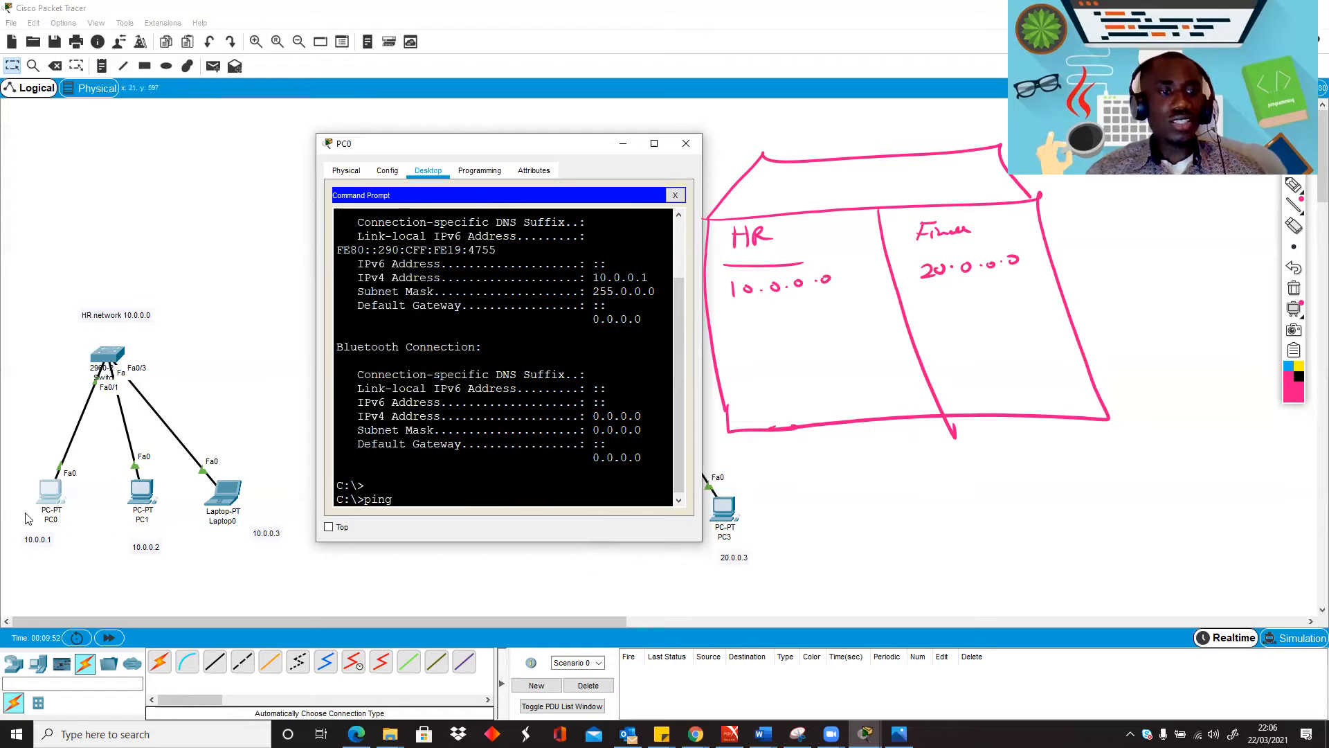
{"action": "type", "text": "10.0.0.2"}
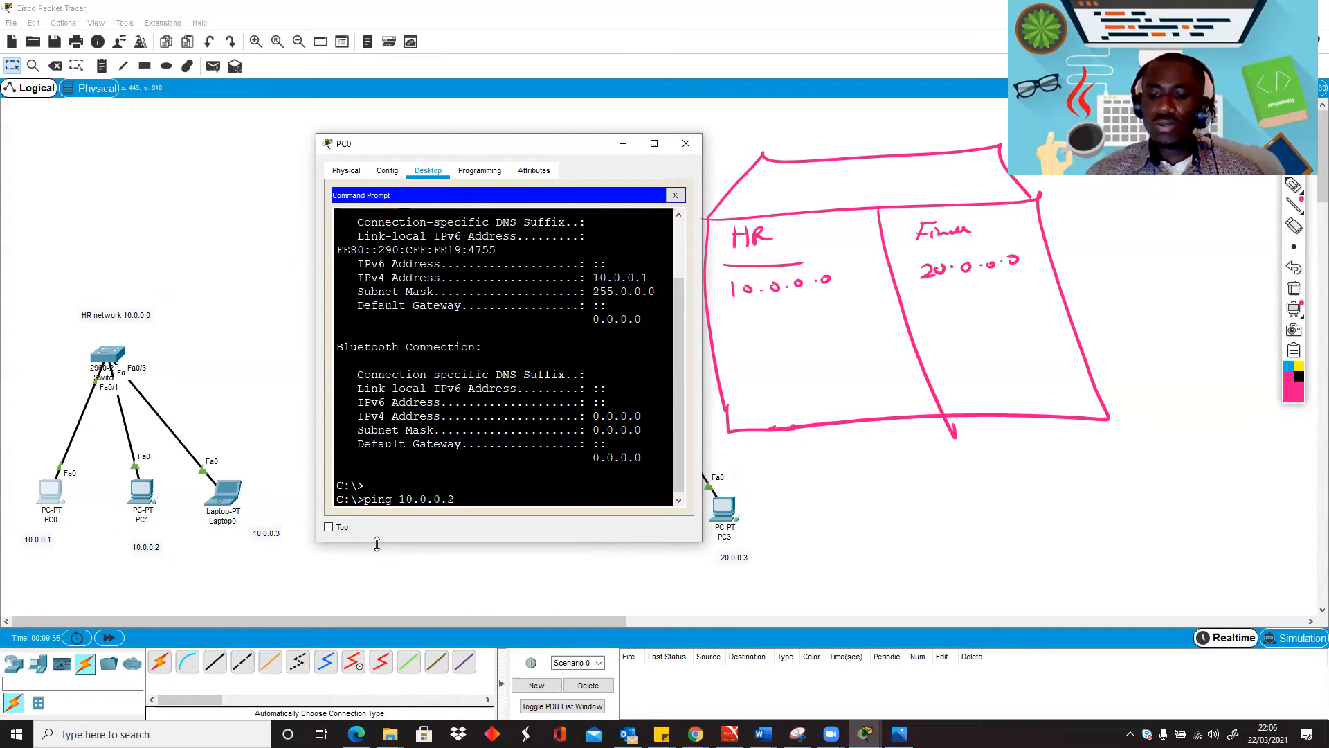
{"action": "key", "text": "Return"}
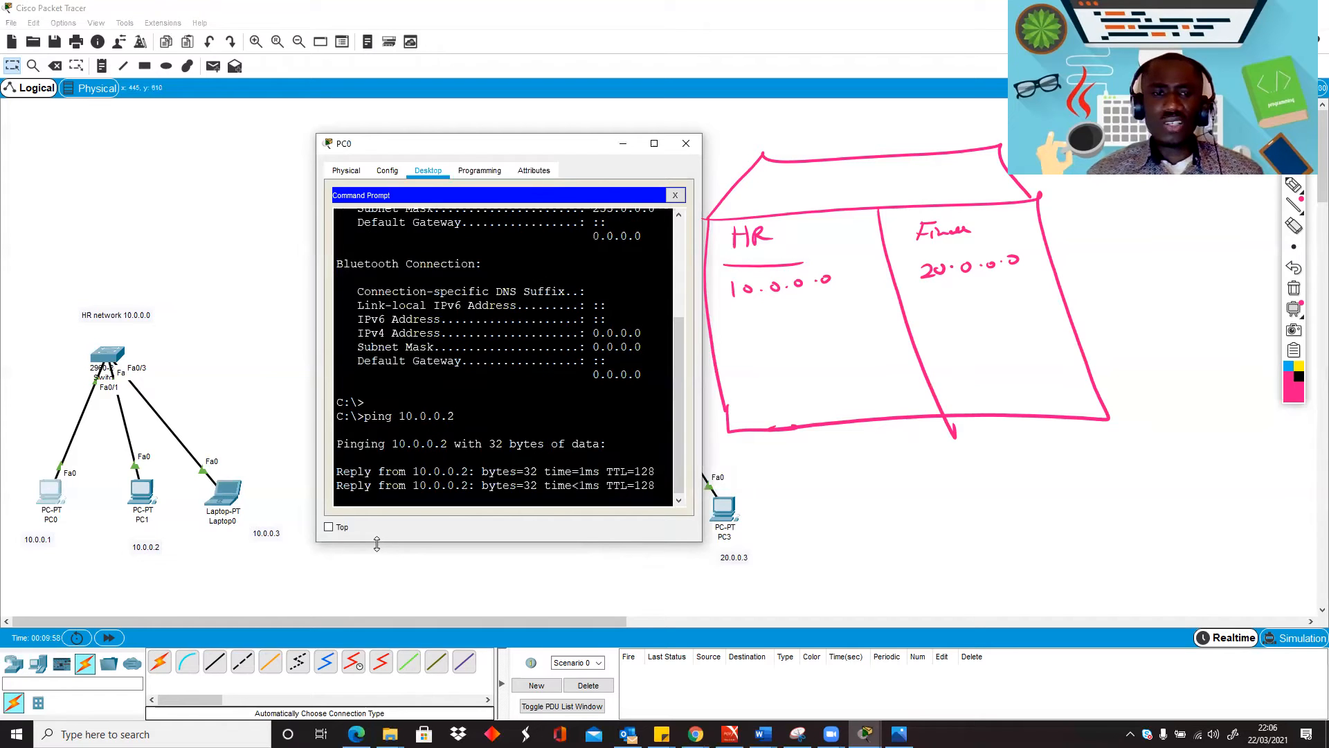
Ping Laptop0 at 10.0.0.3 from PC0, then close the command prompt and put PC0's window away.
{"action": "key", "text": "Up"}
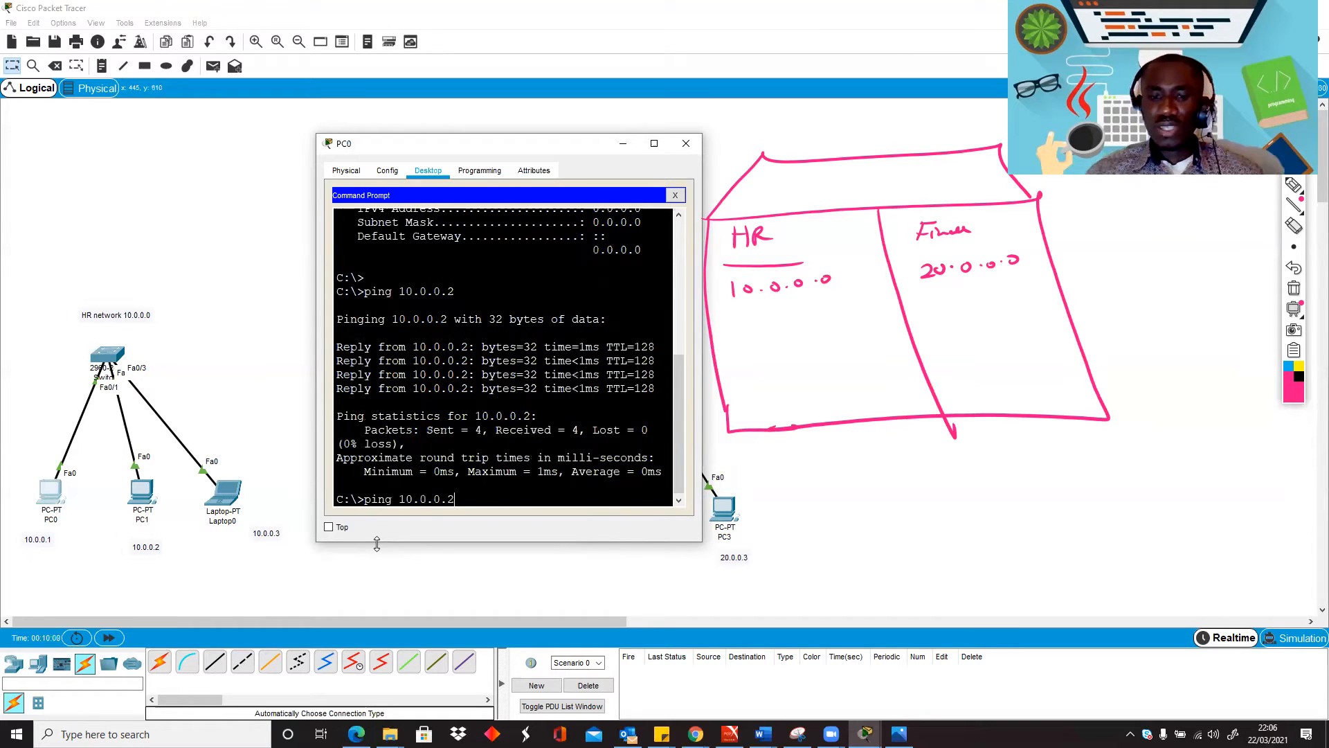
{"action": "key", "text": "Return"}
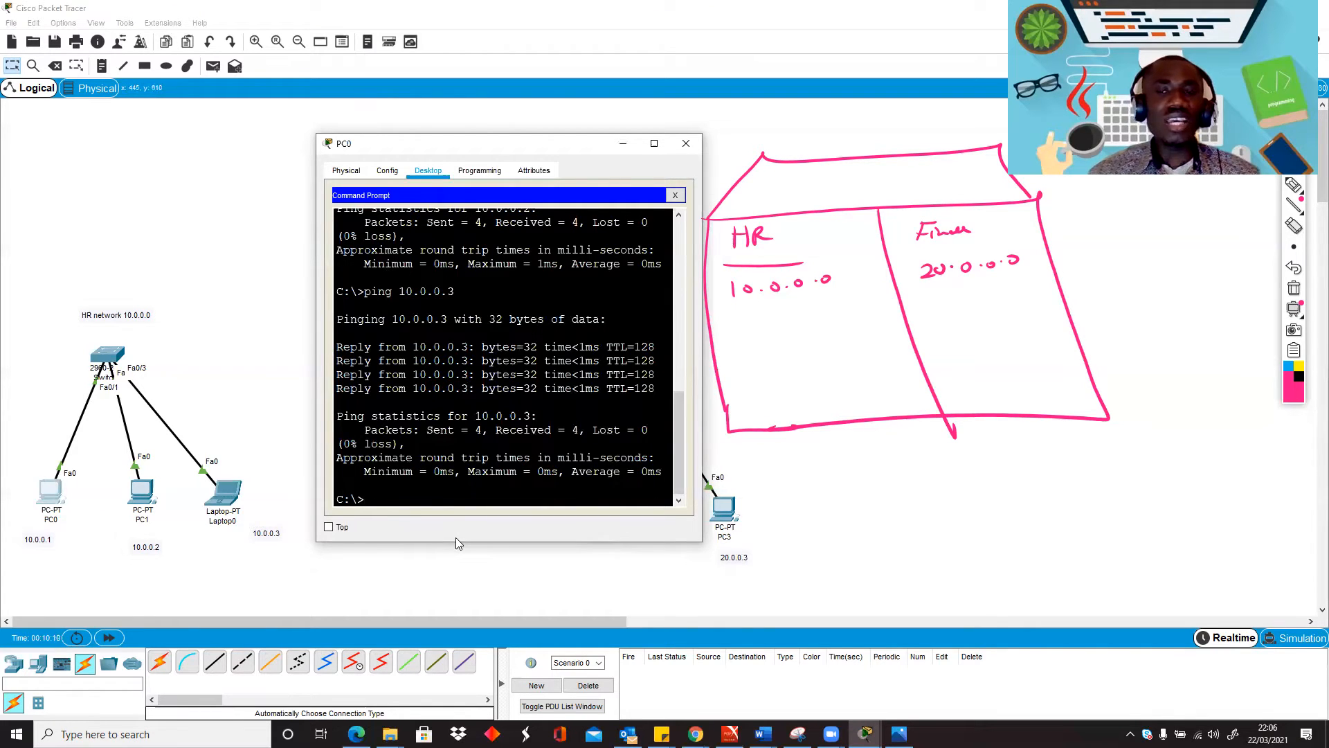
{"action": "left_click", "coordinate": [675, 195]}
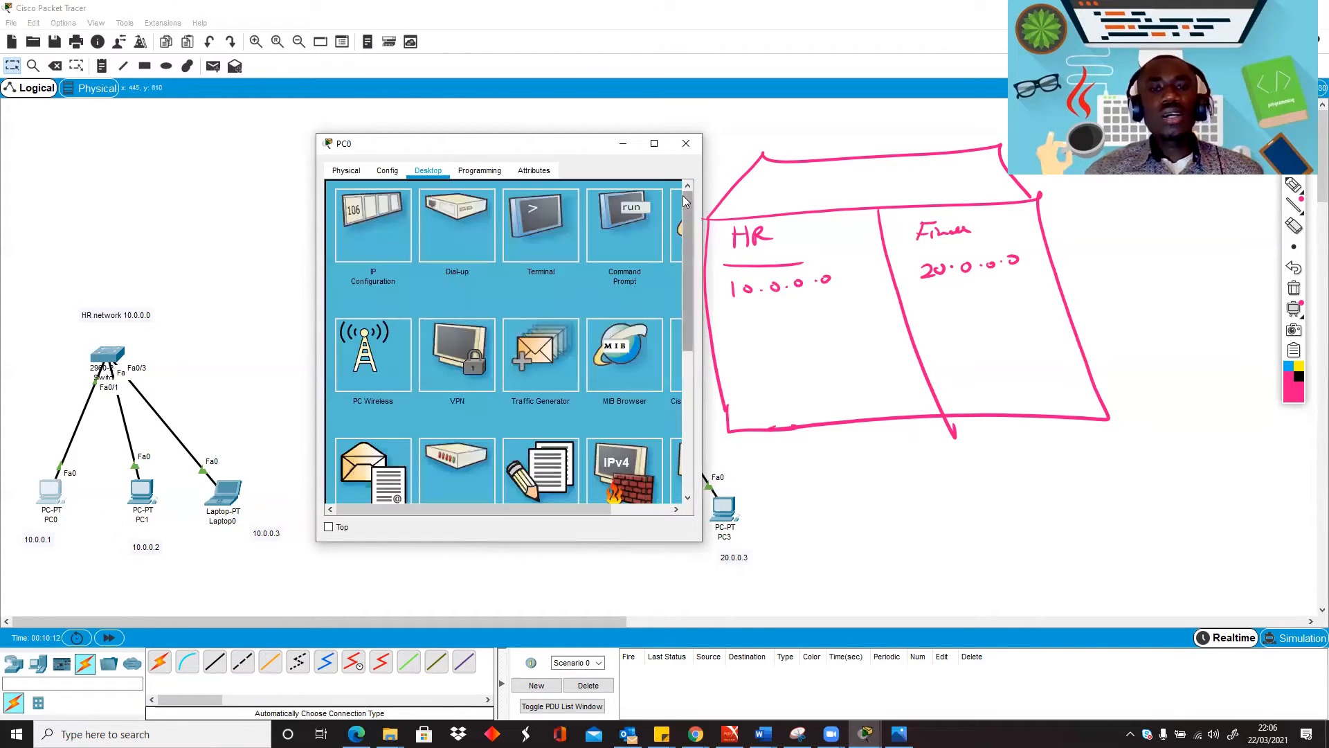
{"action": "left_click", "coordinate": [625, 143]}
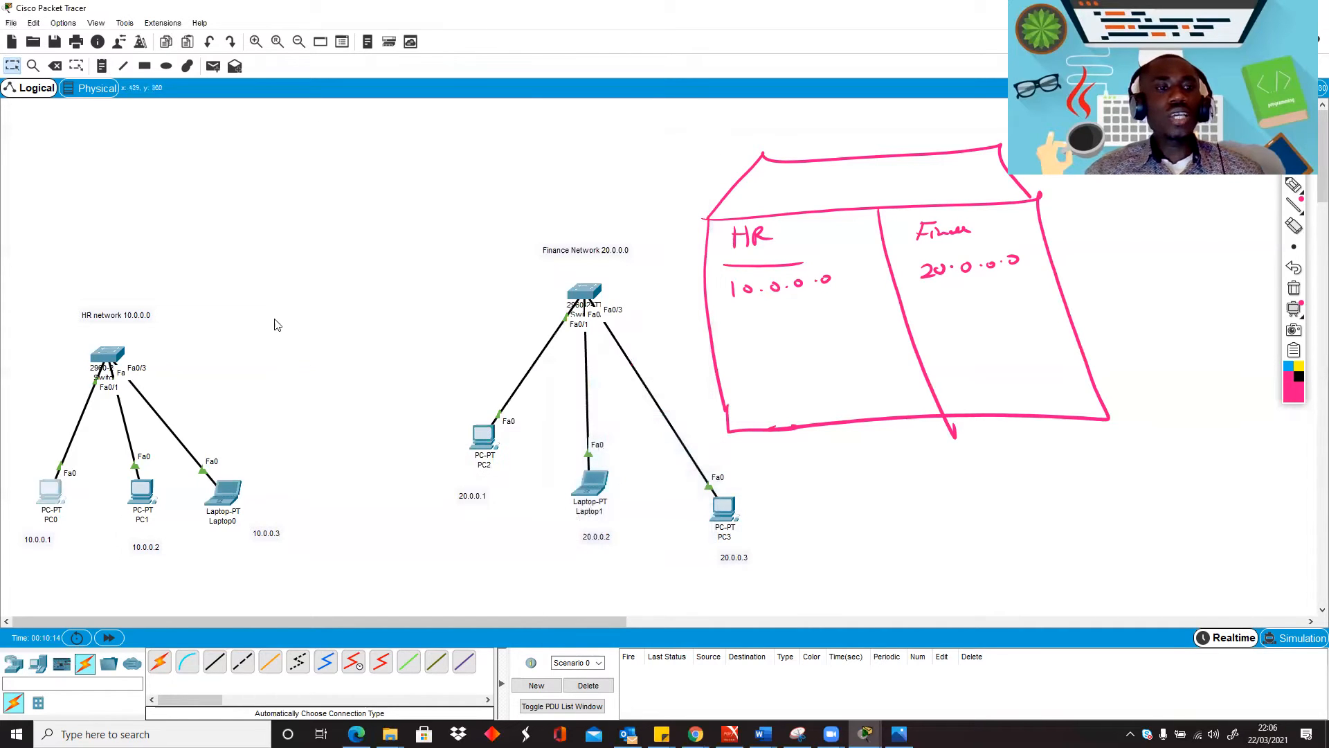
Configure PC2 in the Finance network with IPv4 address 20.0.0.1 and subnet mask 255.0.0.0.
{"action": "mouse_move", "coordinate": [493, 441]}
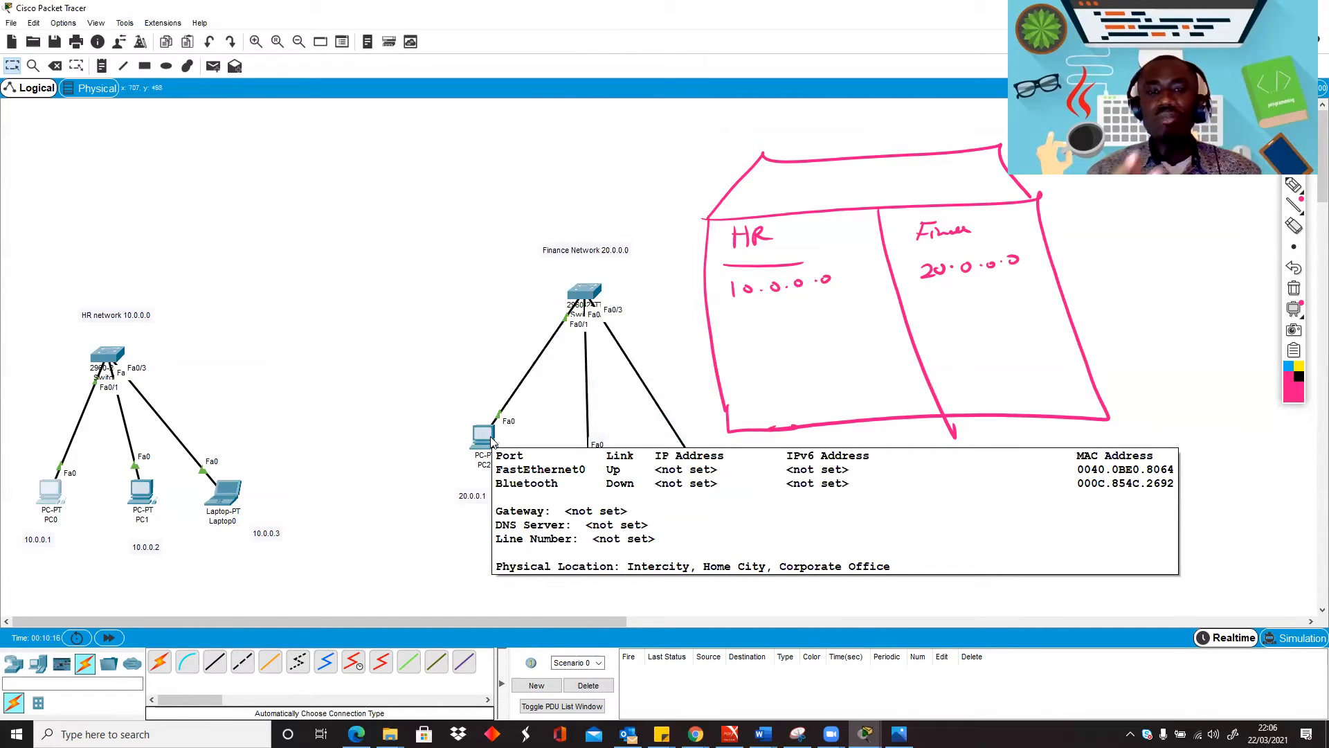
{"action": "left_click", "coordinate": [484, 441]}
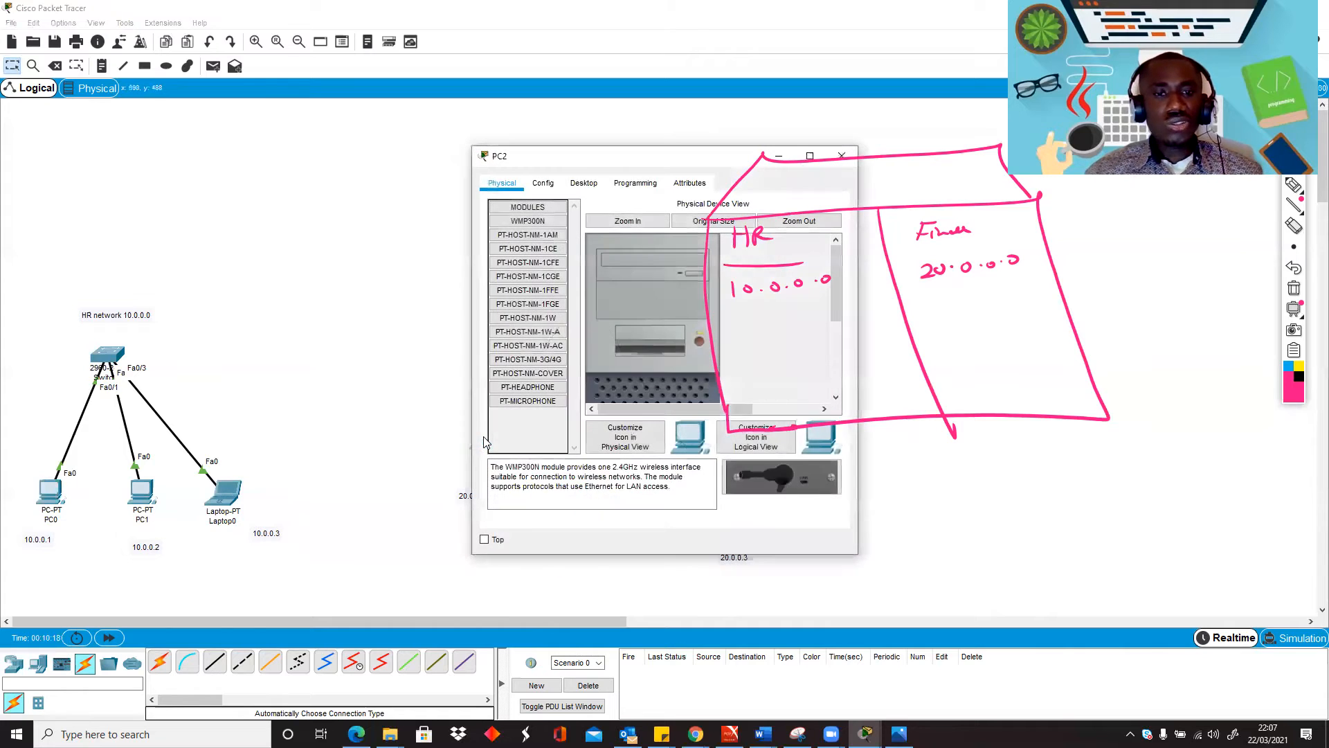
{"action": "left_click", "coordinate": [584, 182]}
{"action": "left_click_drag", "start_coordinate": [596, 163], "coordinate": [182, 154]}
{"action": "left_click", "coordinate": [114, 238]}
{"action": "left_click", "coordinate": [260, 270]}
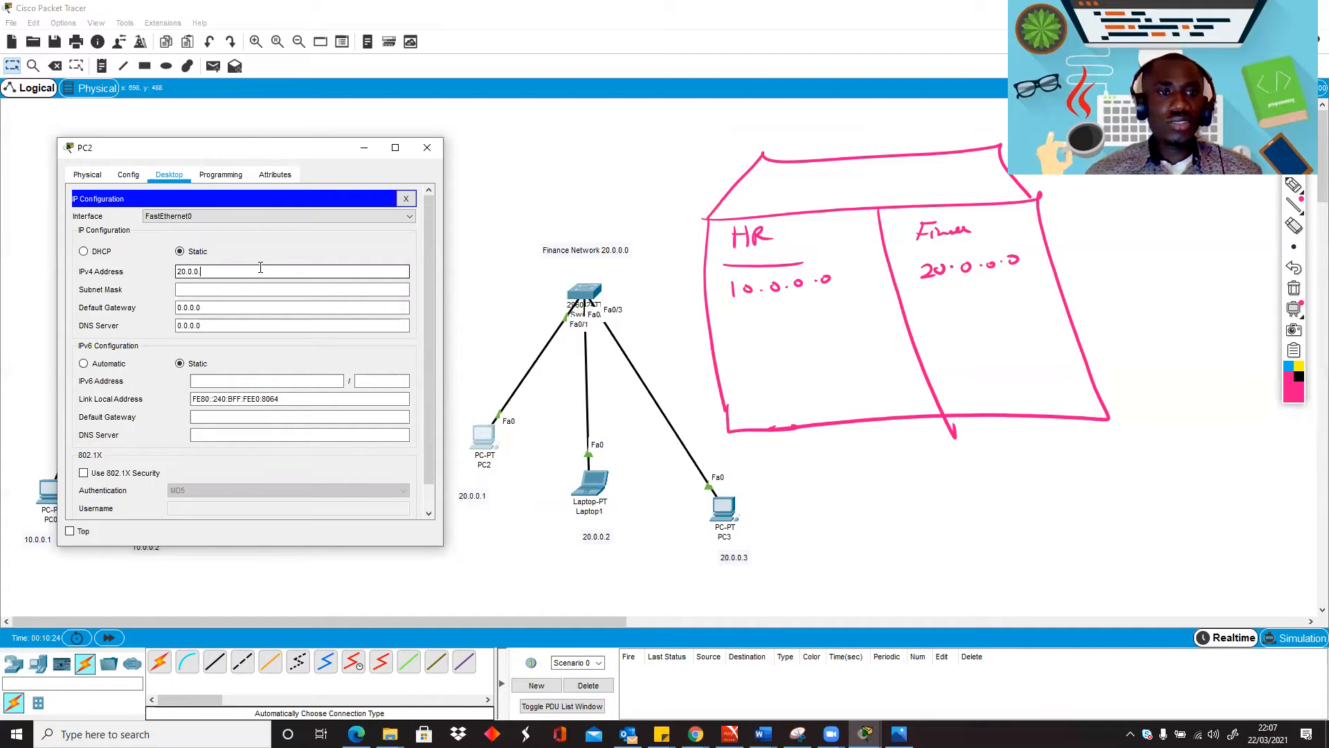
{"action": "type", "text": "20.0.0.1"}
{"action": "left_click", "coordinate": [244, 289]}
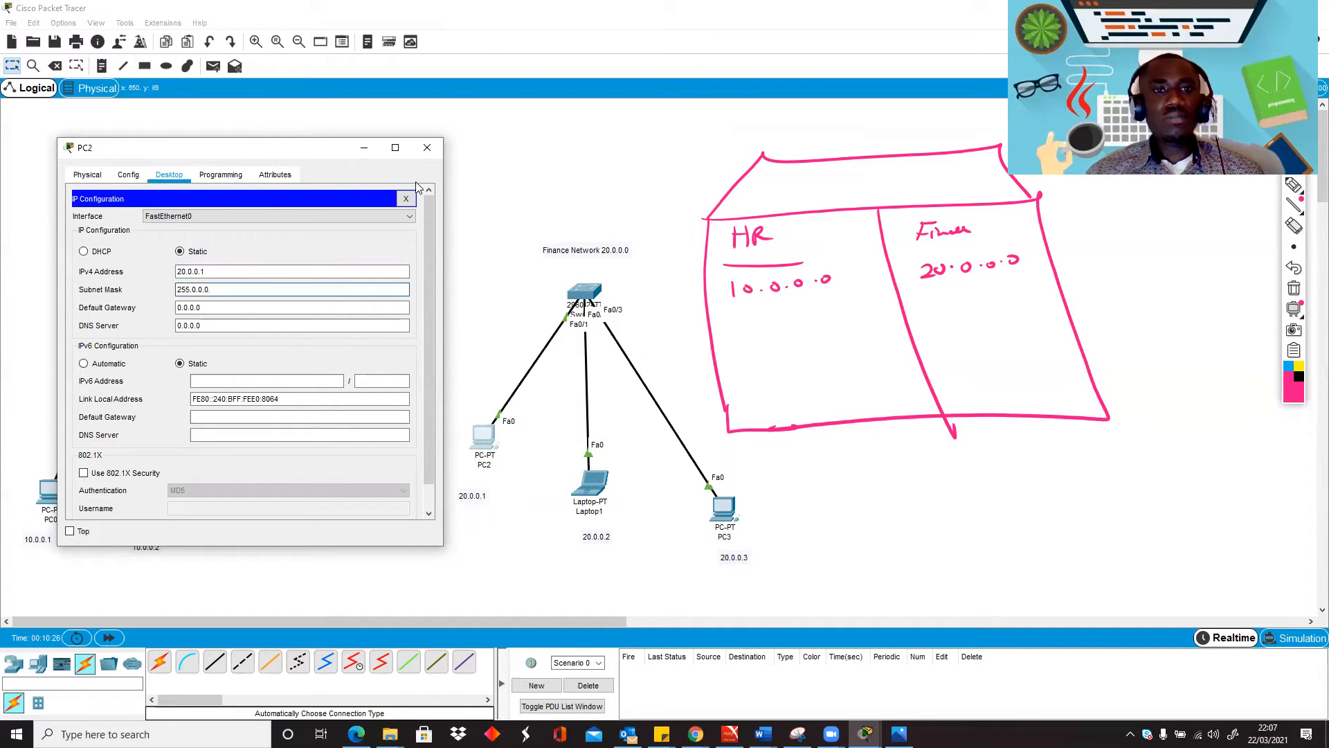
{"action": "left_click", "coordinate": [427, 148]}
Open the IP configuration of Laptop1 in the Finance network and move its window clear of the Finance topology.
{"action": "left_click", "coordinate": [590, 482]}
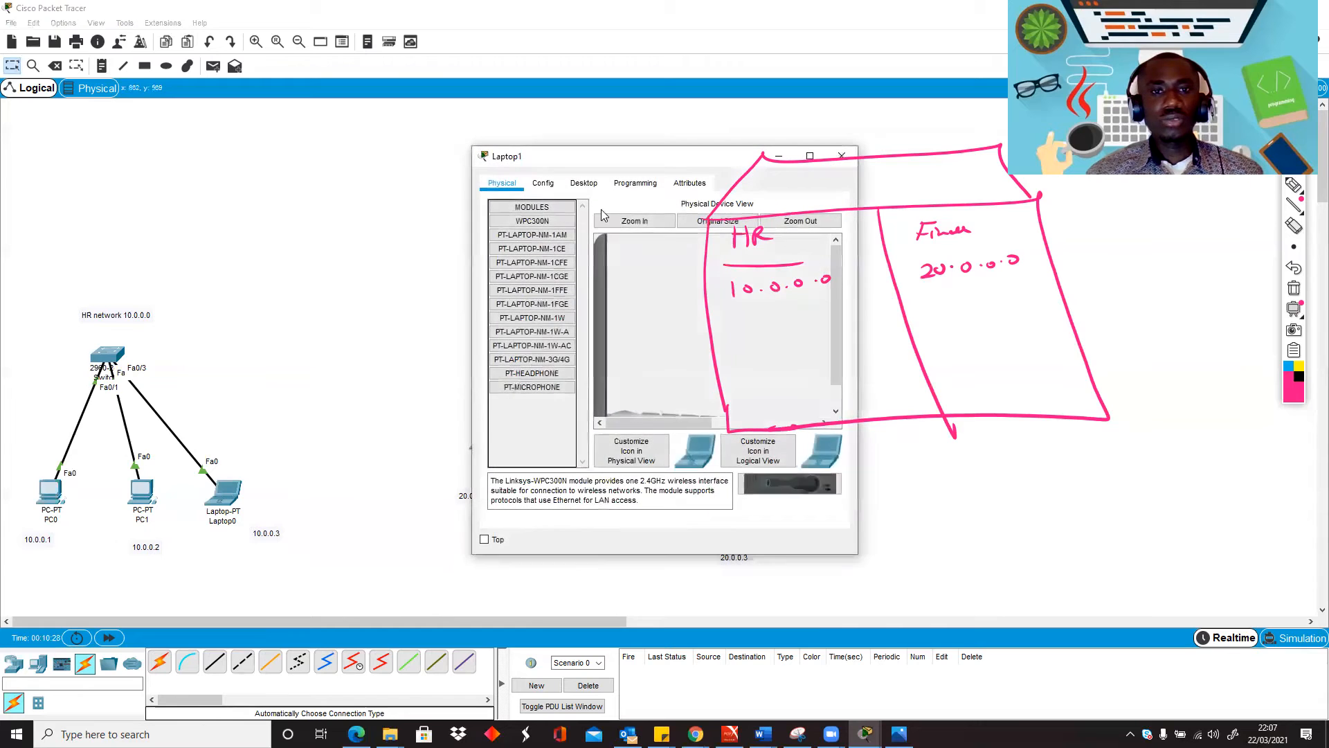
{"action": "left_click", "coordinate": [584, 183]}
{"action": "left_click", "coordinate": [533, 245]}
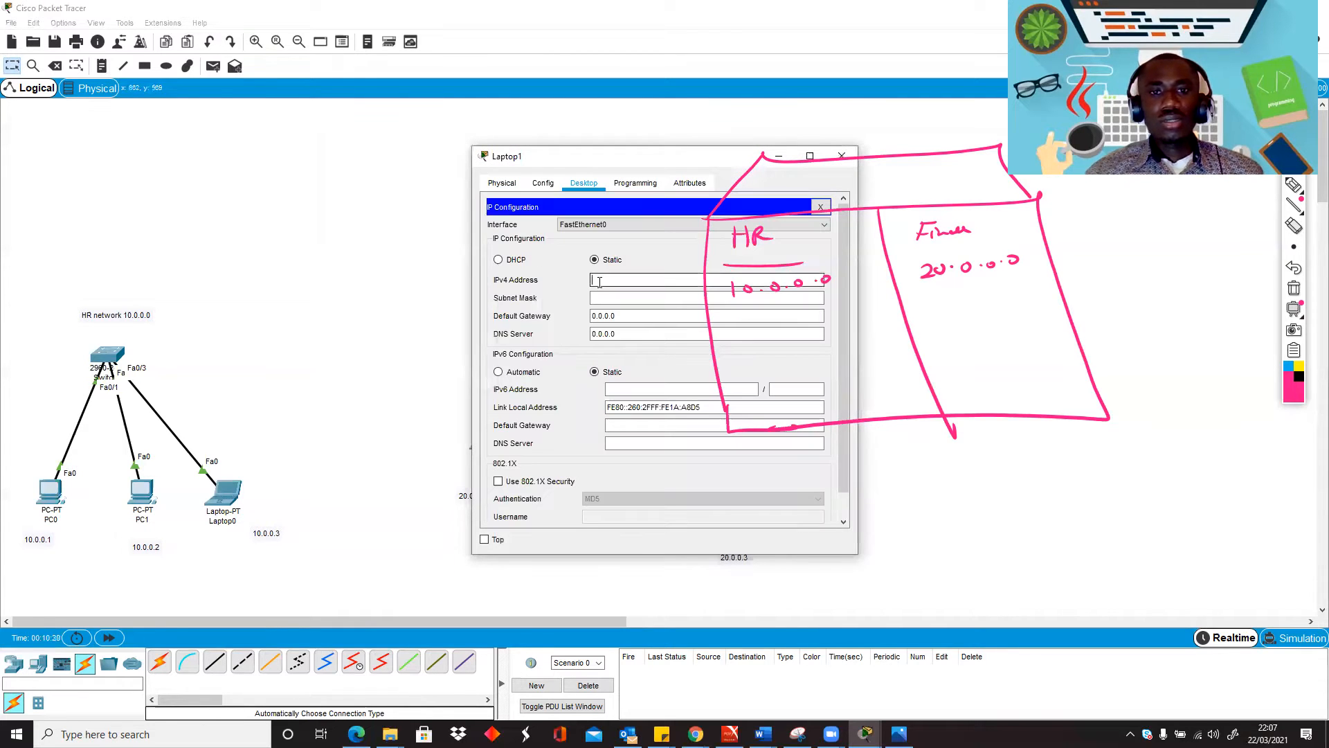
{"action": "left_click_drag", "start_coordinate": [585, 156], "coordinate": [135, 126]}
{"action": "type", "text": "2"}
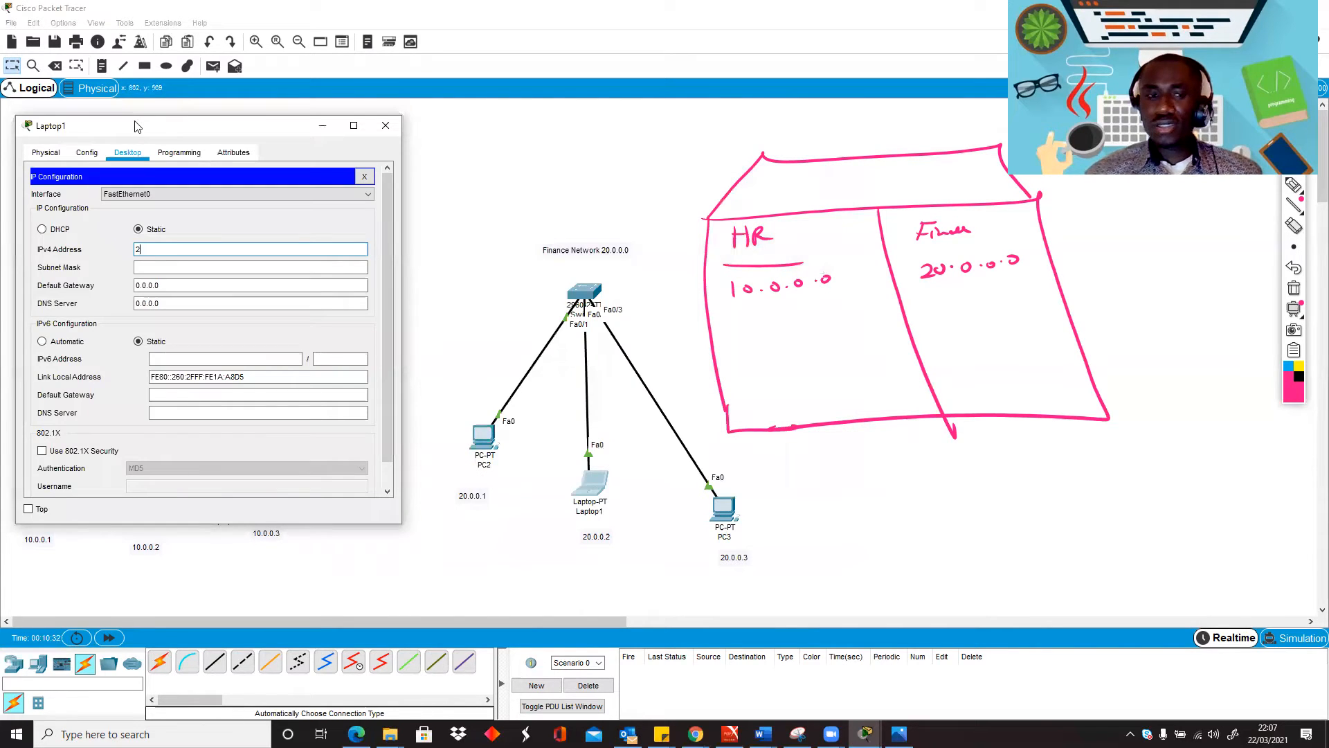
{"action": "type", "text": "0.0.0"}
{"action": "key", "text": "Return"}
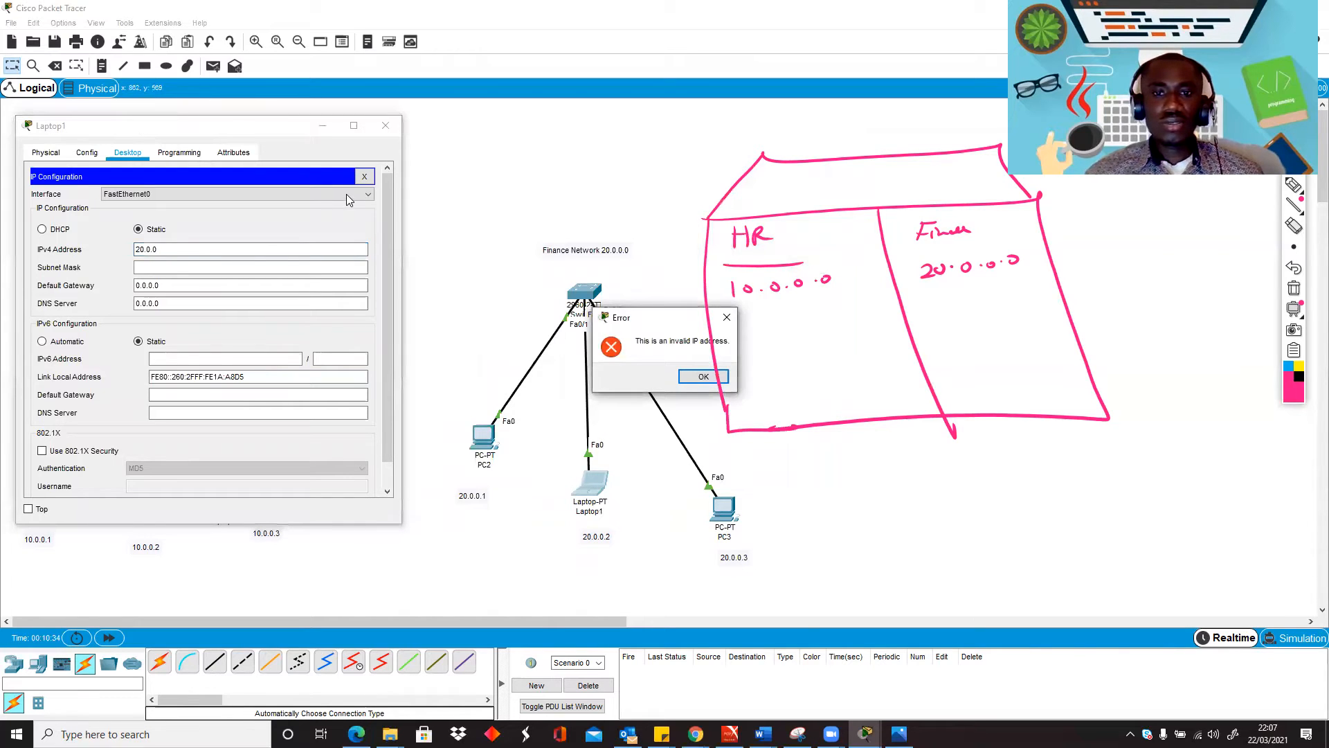
{"action": "left_click", "coordinate": [704, 376]}
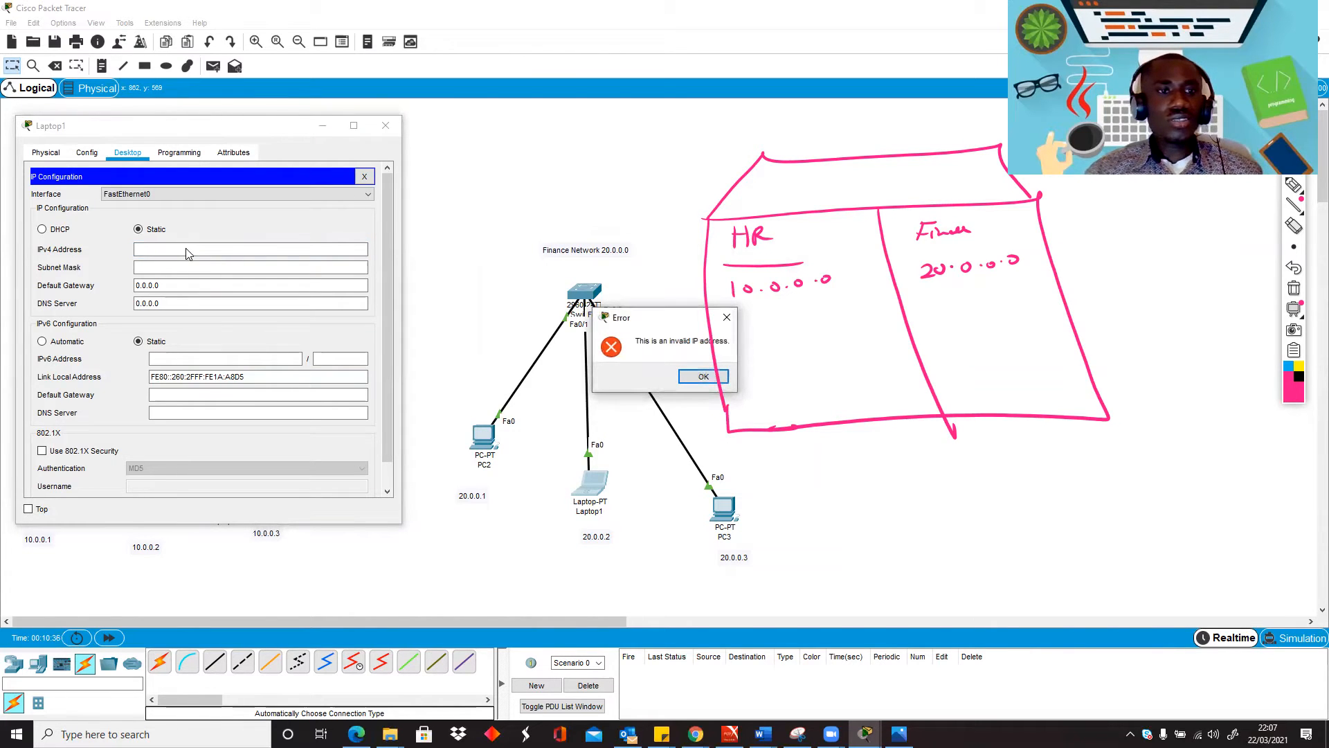
{"action": "left_click", "coordinate": [703, 376]}
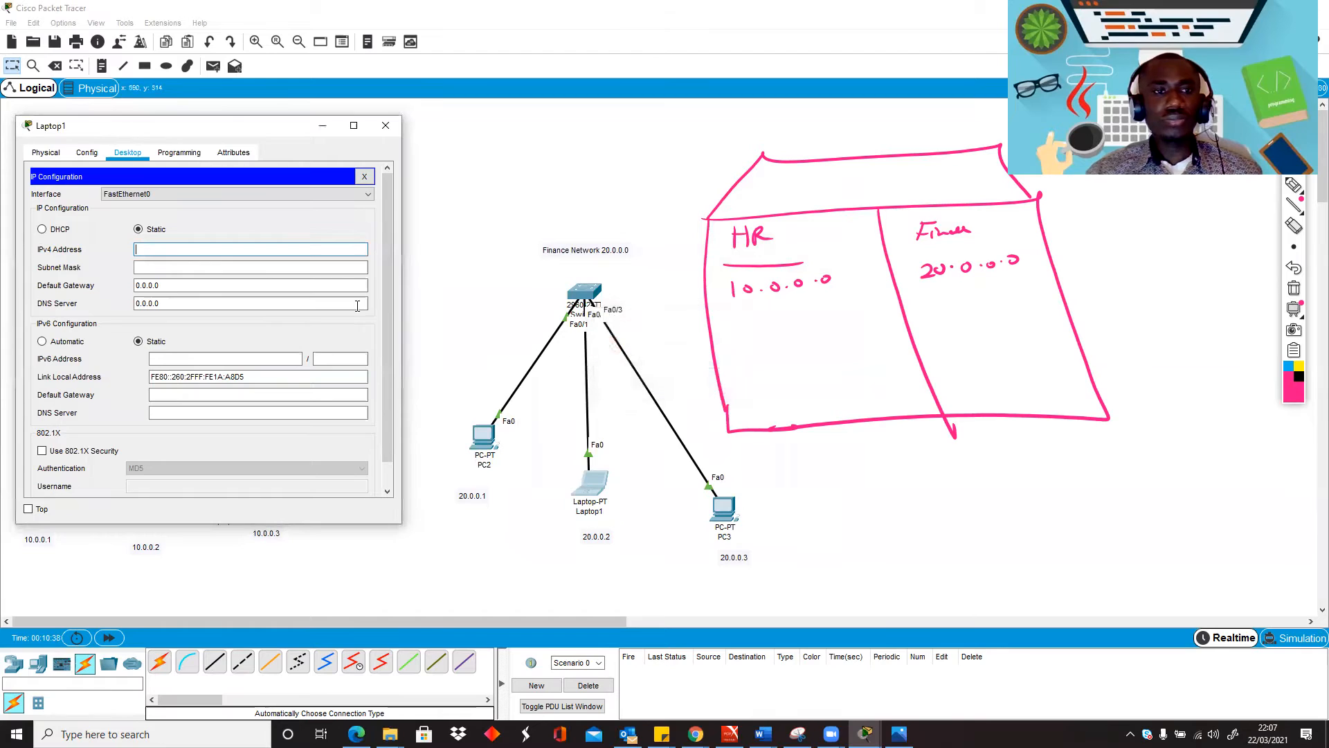
Set Laptop1's IPv4 address to 20.0.0.2 with subnet mask 255.0.0.0 and close its window.
{"action": "type", "text": "20.0.0.2"}
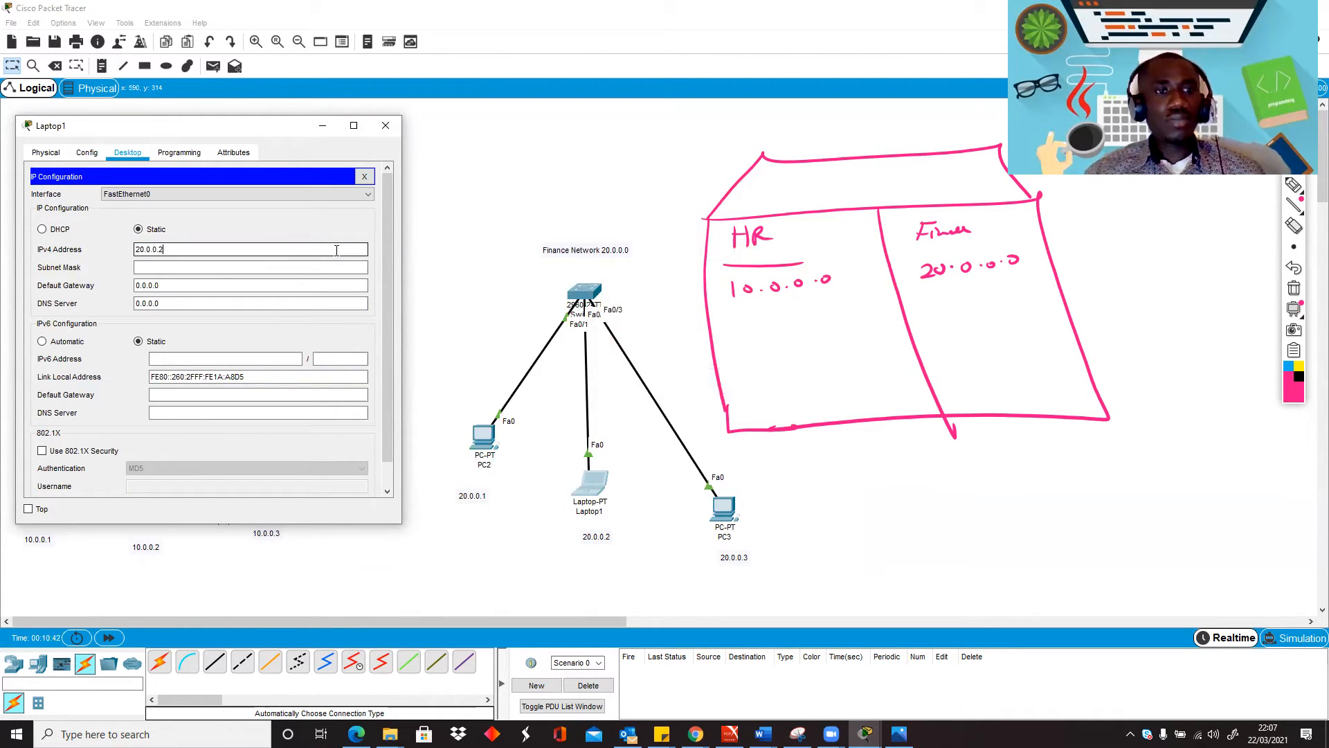
{"action": "key", "text": "Tab"}
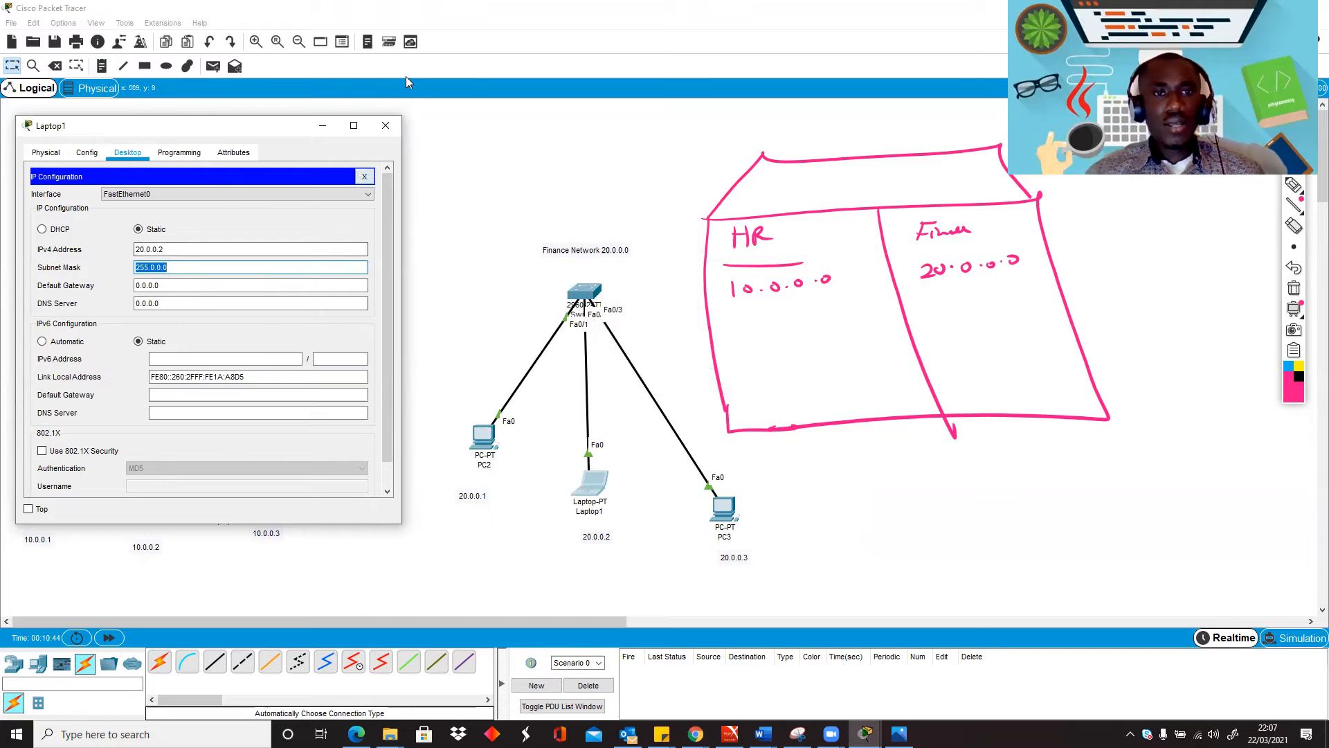
{"action": "left_click", "coordinate": [386, 125]}
Configure PC3 in the Finance network with IPv4 address 20.0.0.3 and subnet mask 255.0.0.0, and close its window.
{"action": "left_click", "coordinate": [720, 509]}
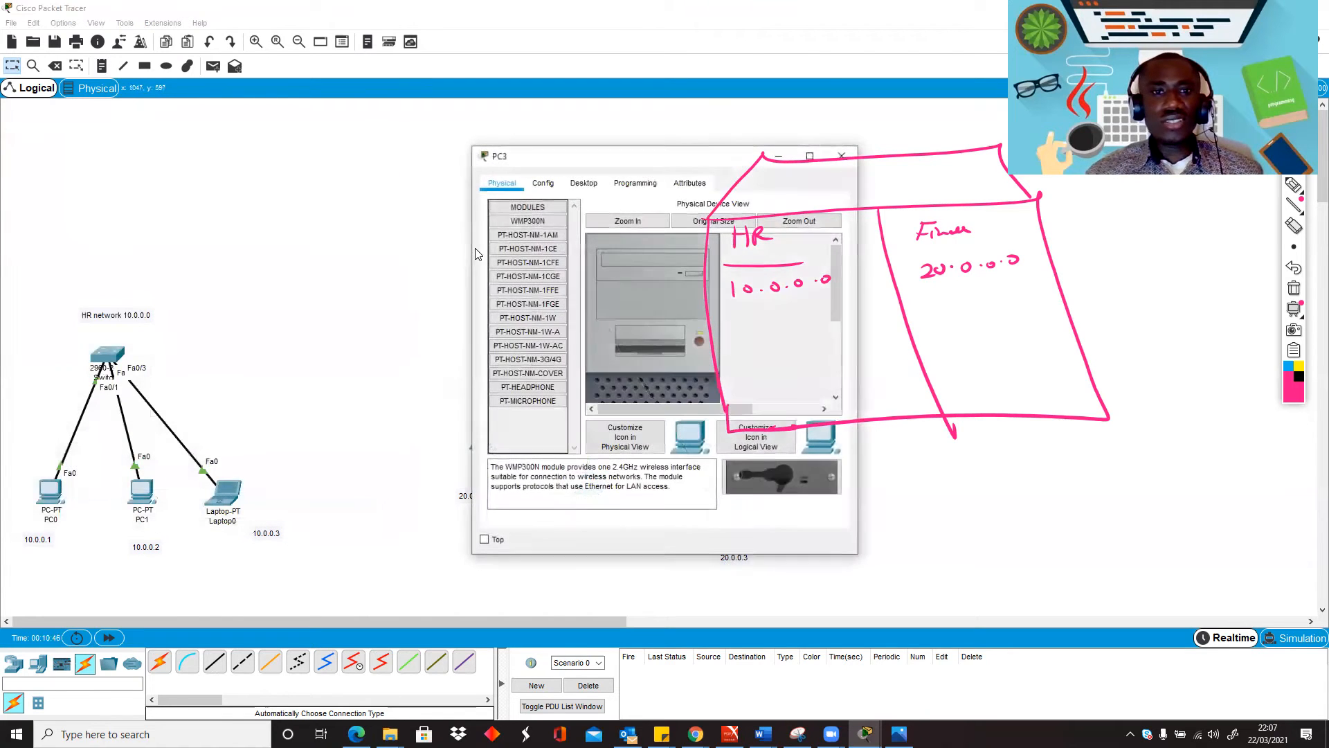
{"action": "left_click", "coordinate": [583, 187]}
{"action": "left_click", "coordinate": [539, 244]}
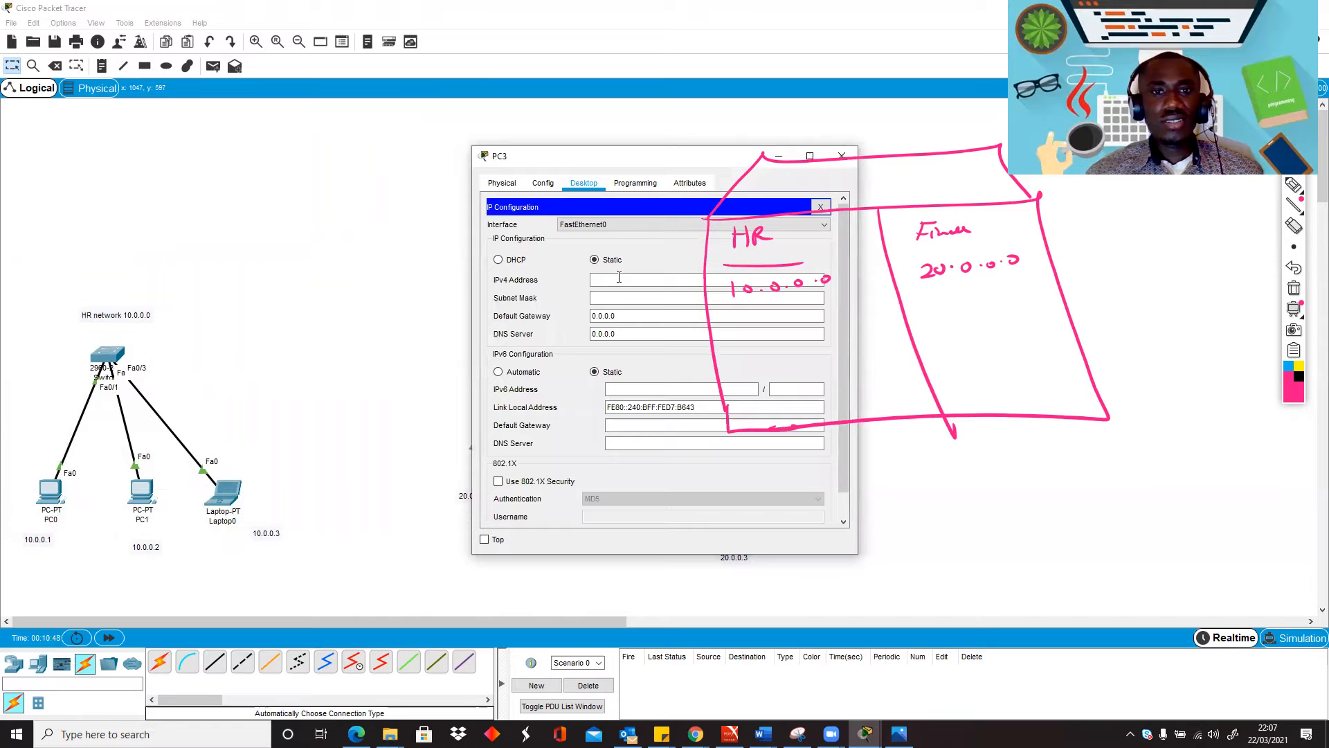
{"action": "left_click_drag", "start_coordinate": [580, 163], "coordinate": [256, 172]}
{"action": "type", "text": "20"}
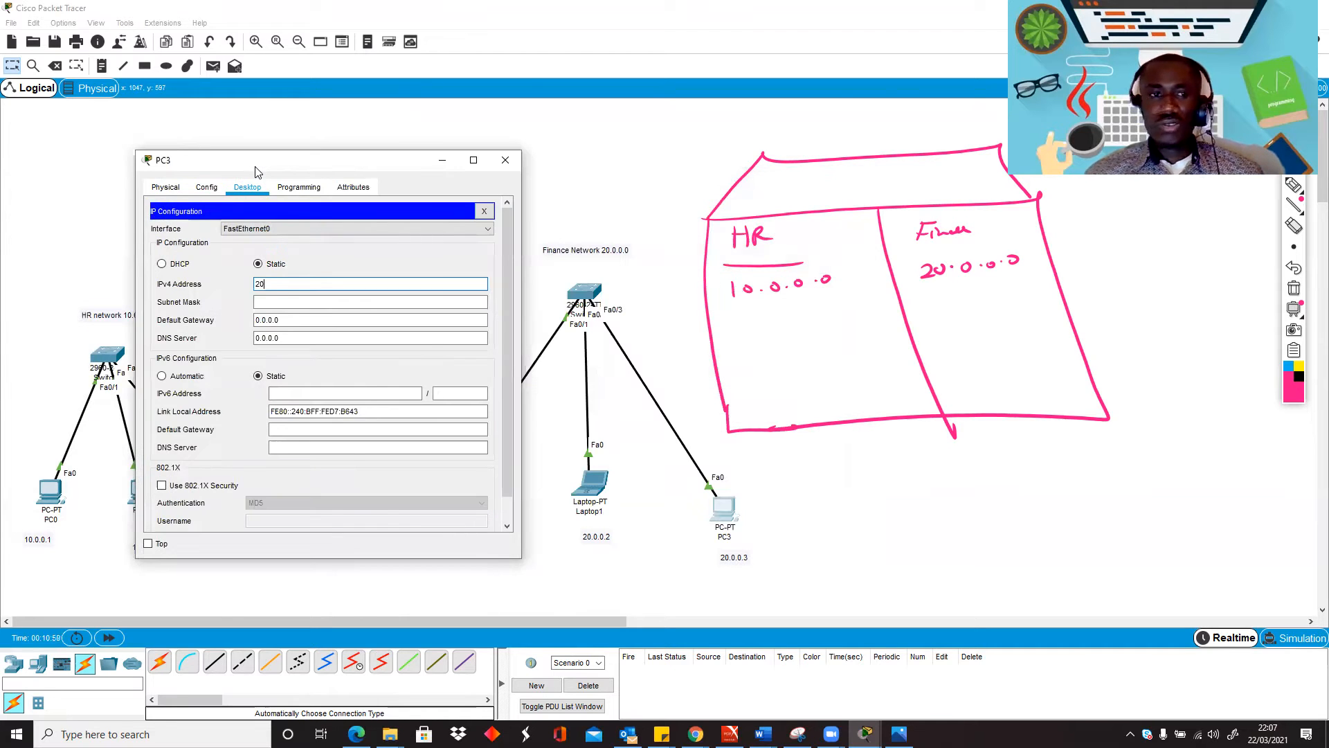
{"action": "key", "text": "Tab"}
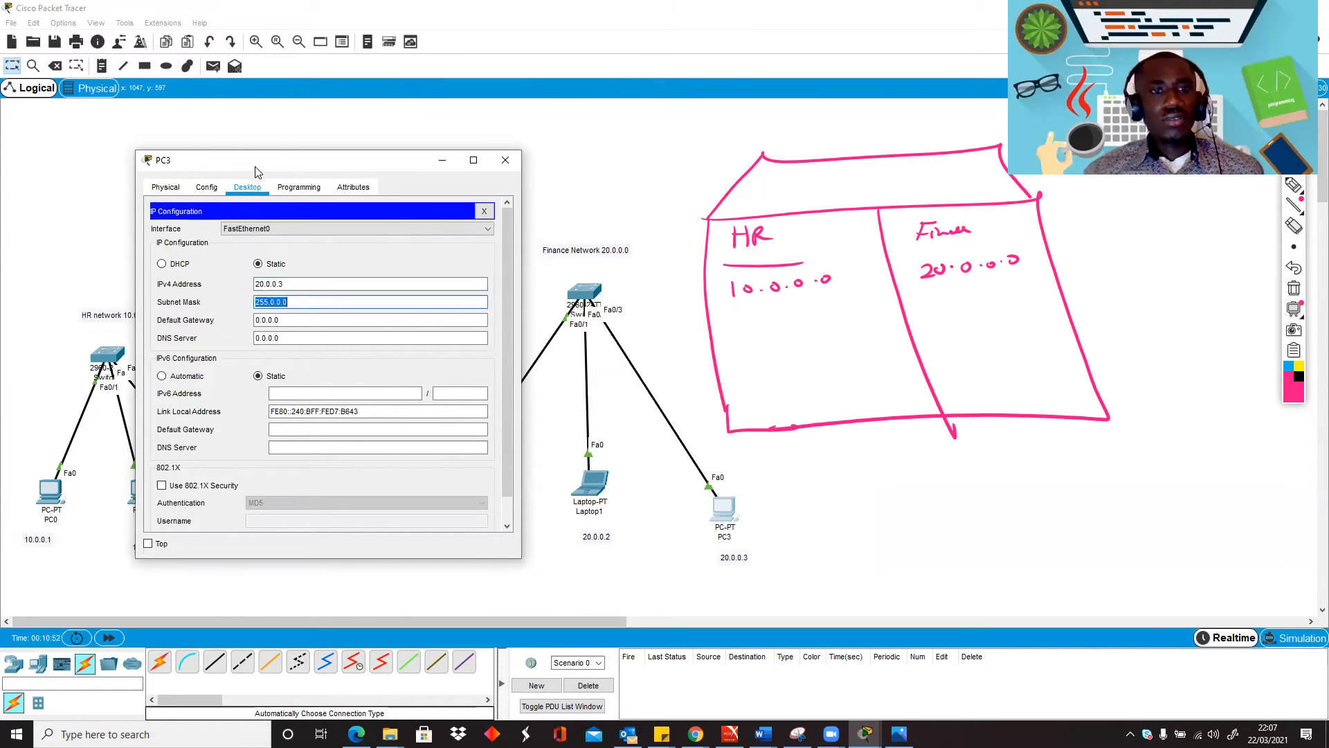
{"action": "left_click", "coordinate": [506, 159]}
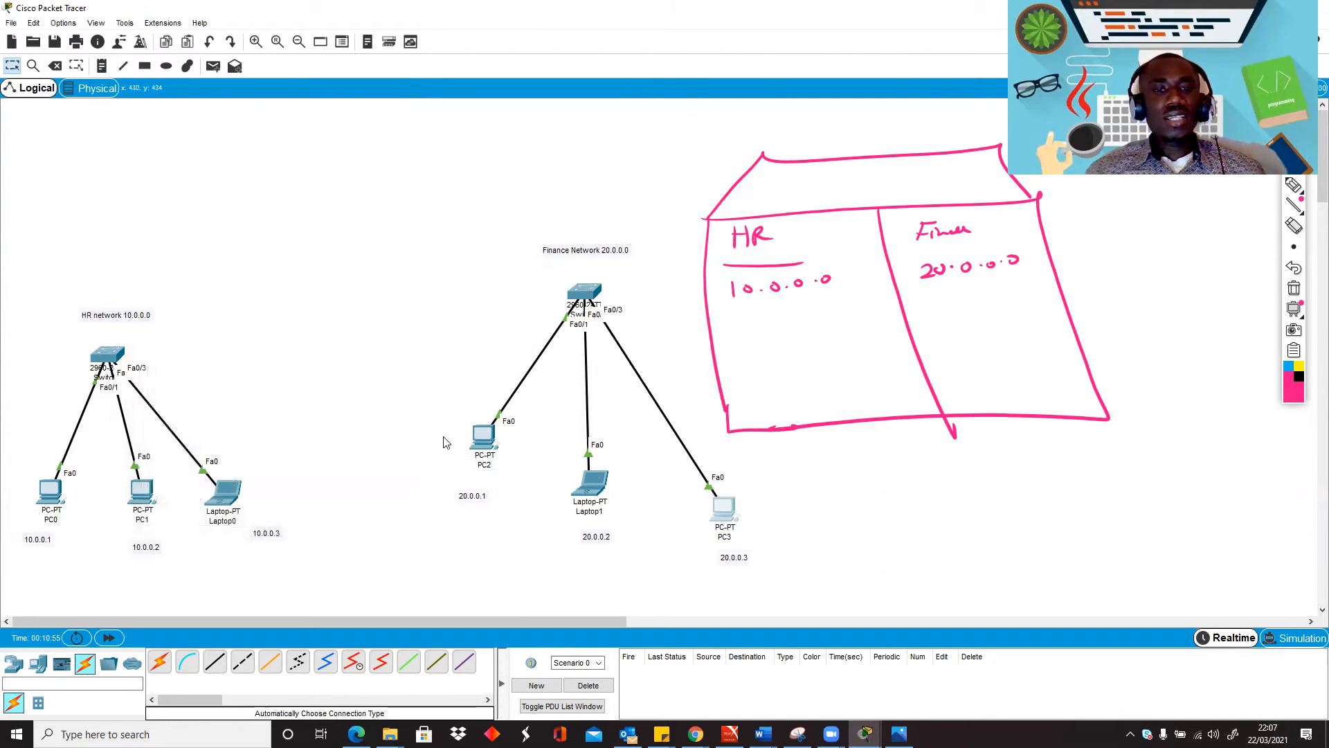
Run ipconfig in PC2's command prompt and check its IPv4 address.
{"action": "left_click", "coordinate": [493, 434]}
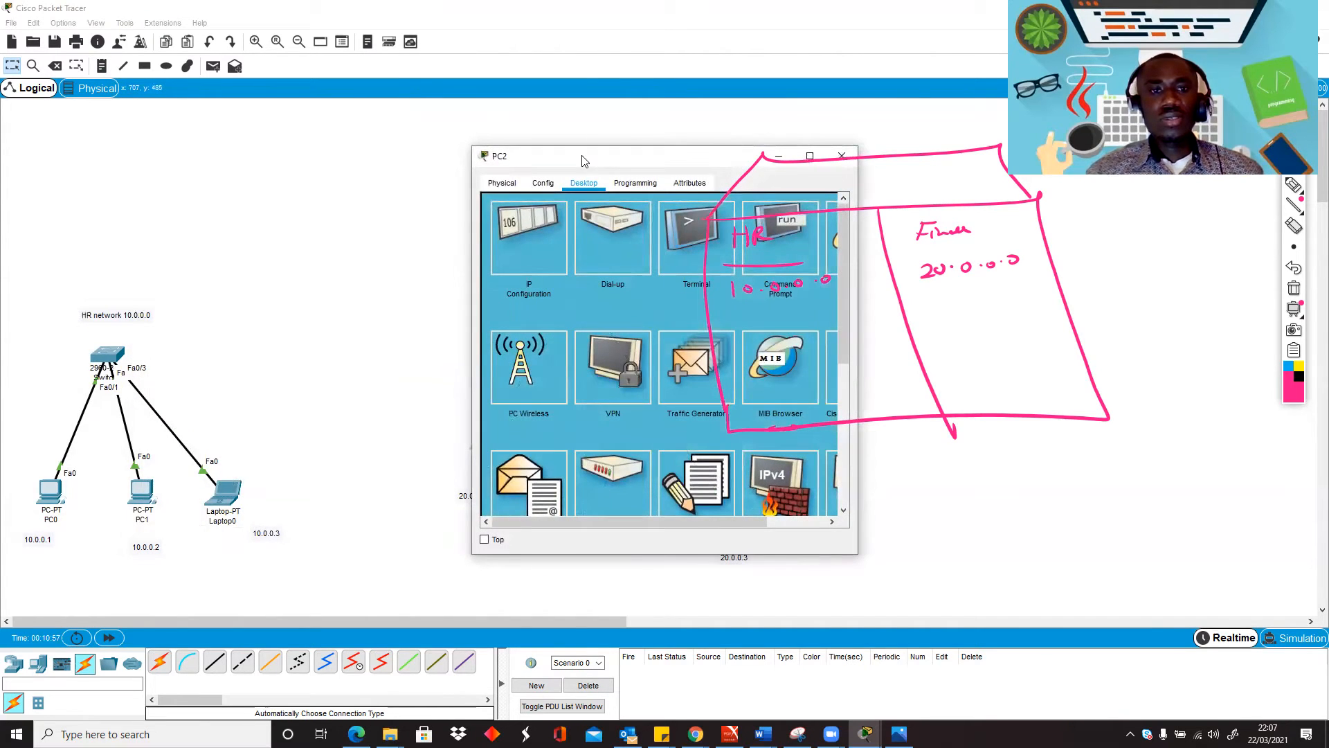
{"action": "left_click_drag", "start_coordinate": [585, 162], "coordinate": [138, 180]}
{"action": "left_click", "coordinate": [318, 256]}
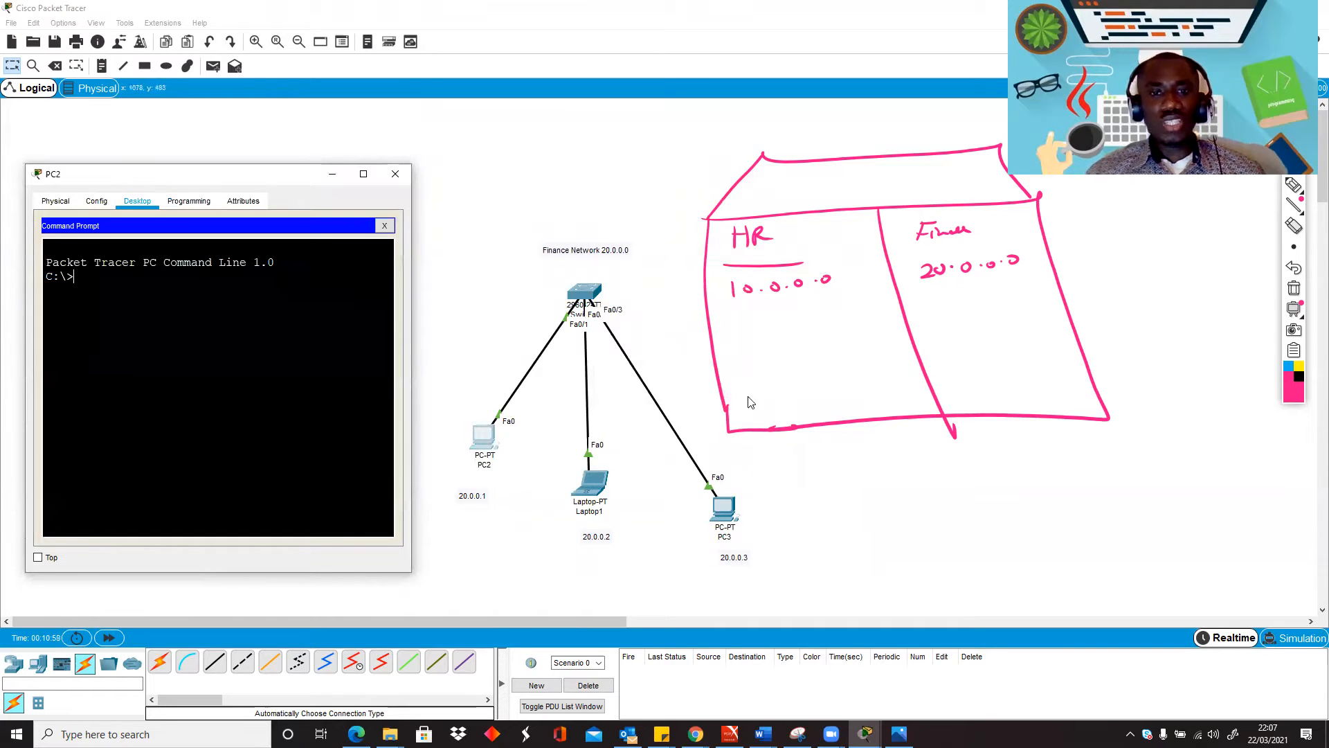
{"action": "type", "text": "ipconfig"}
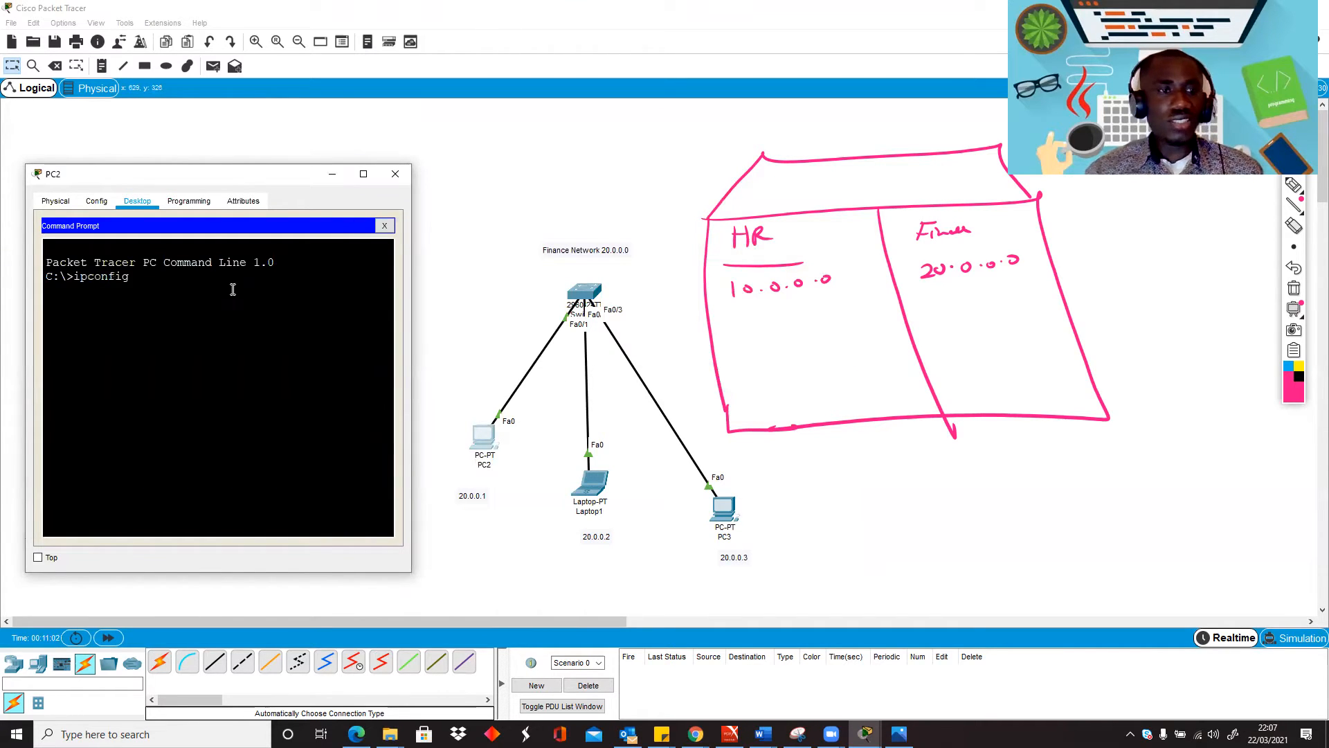
{"action": "key", "text": "Return"}
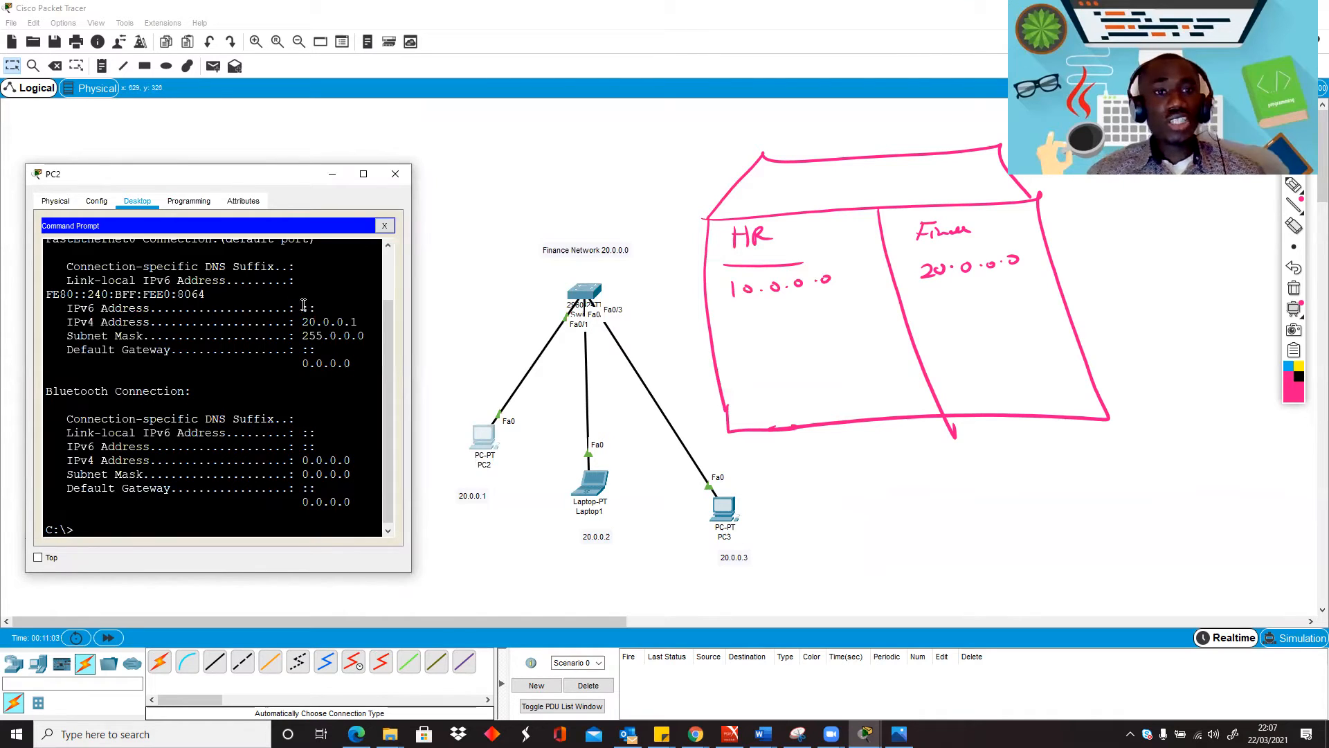
{"action": "left_click_drag", "start_coordinate": [303, 322], "coordinate": [363, 317]}
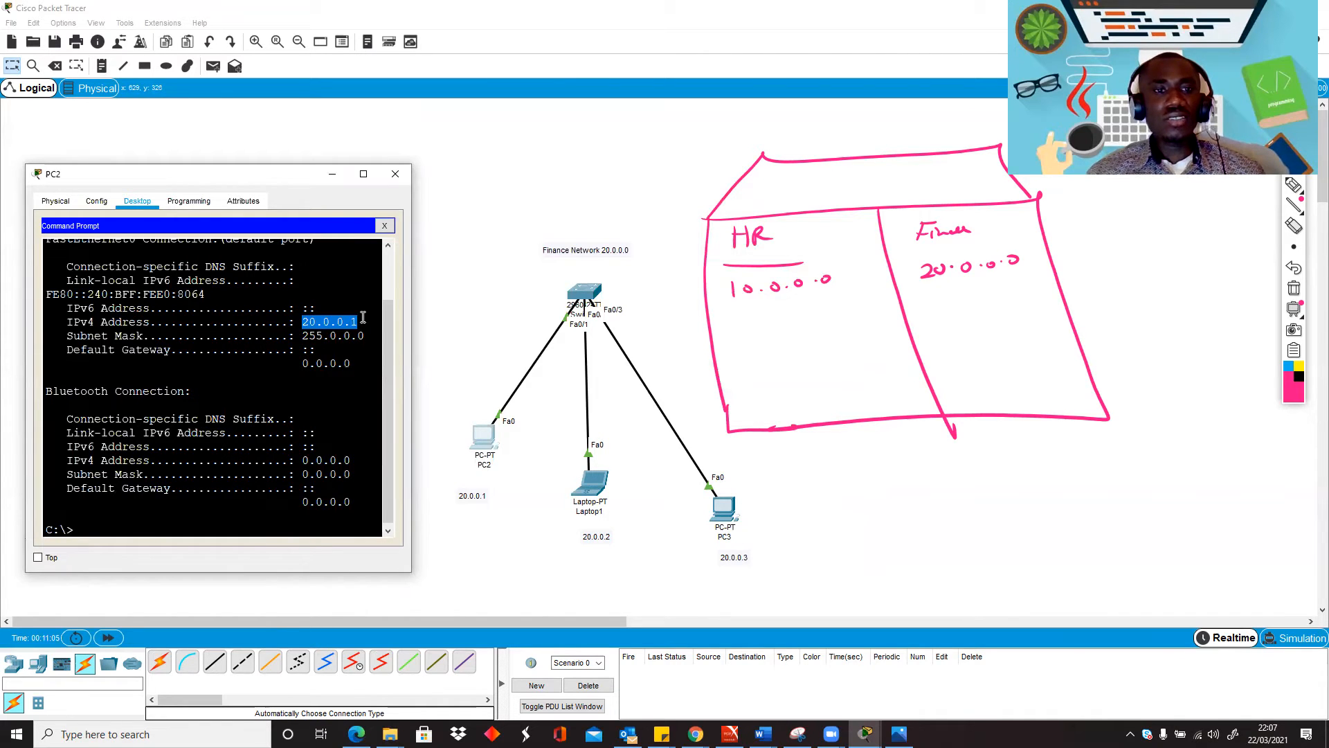
Ping Laptop1 at 20.0.0.2 from PC2's command prompt, widen the window to read the replies and put it away.
{"action": "left_click", "coordinate": [171, 528]}
{"action": "type", "text": "ping"}
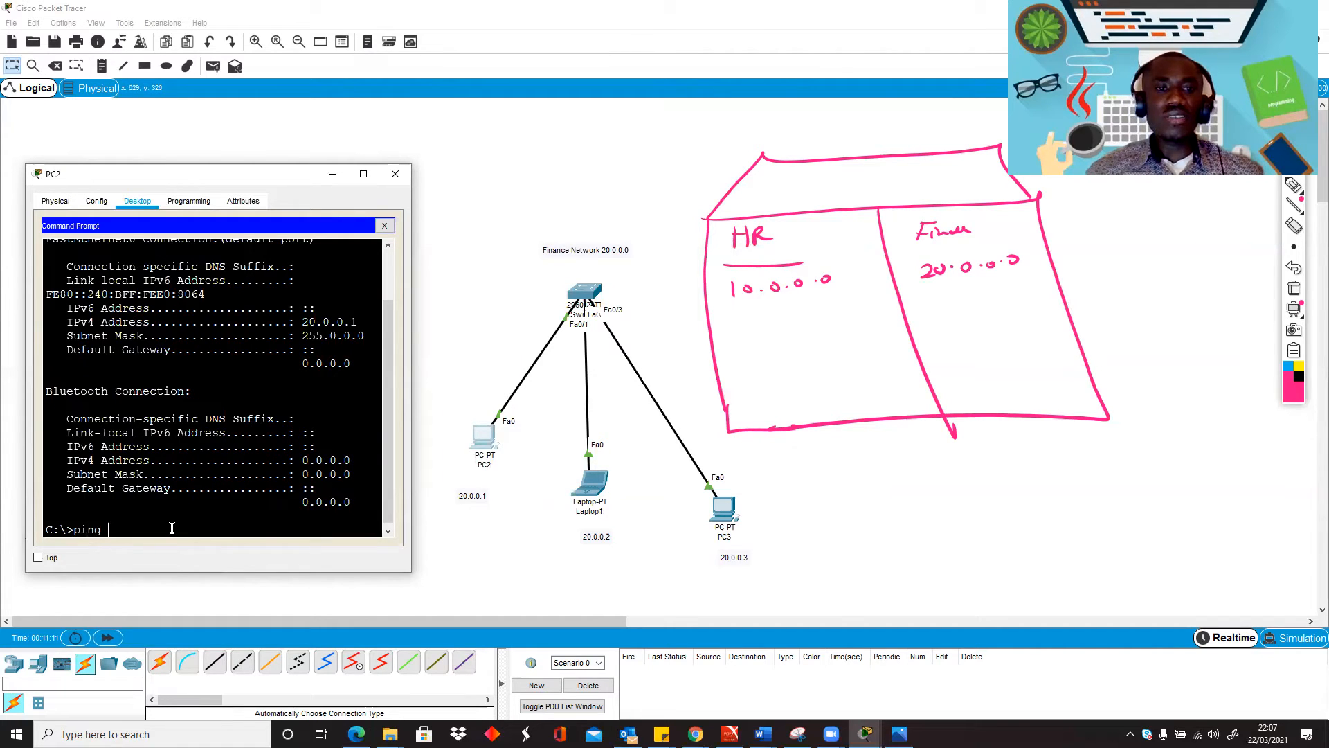
{"action": "type", "text": "20.0.0.2"}
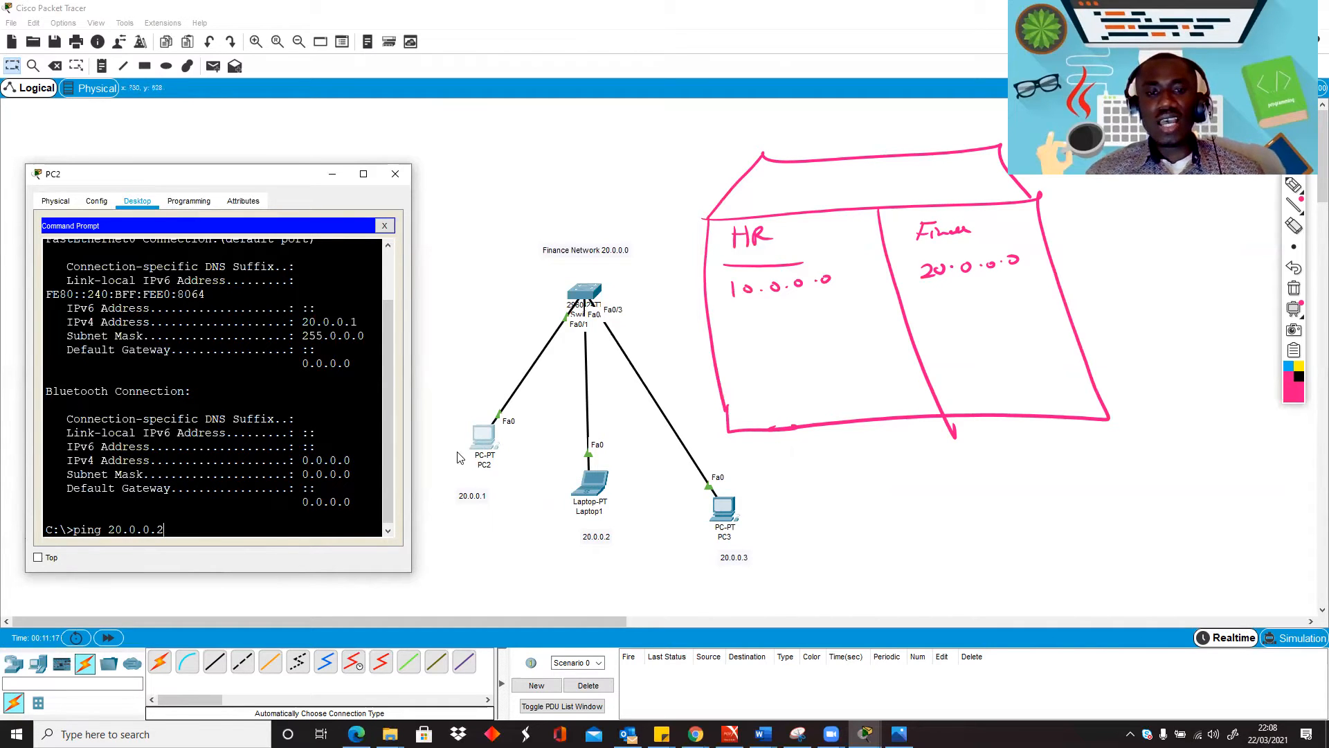
{"action": "key", "text": "Return"}
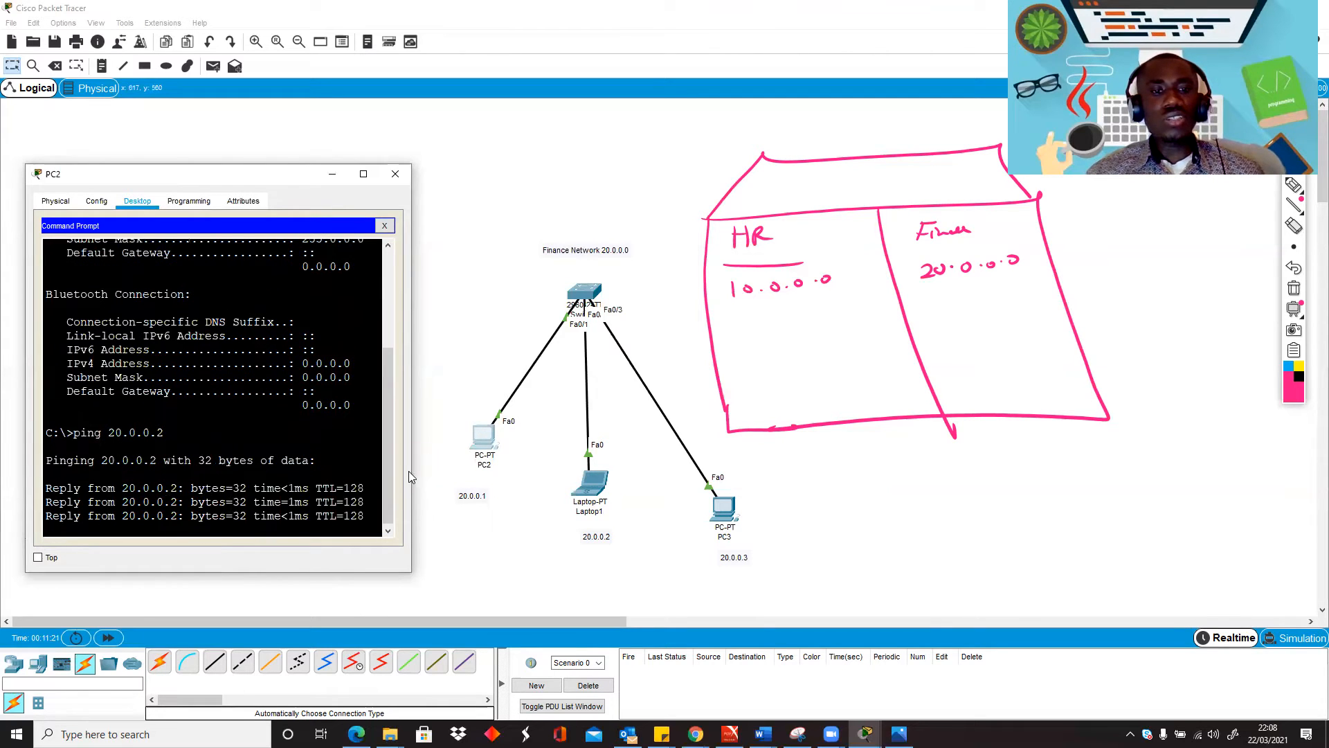
{"action": "left_click_drag", "start_coordinate": [414, 470], "coordinate": [452, 471]}
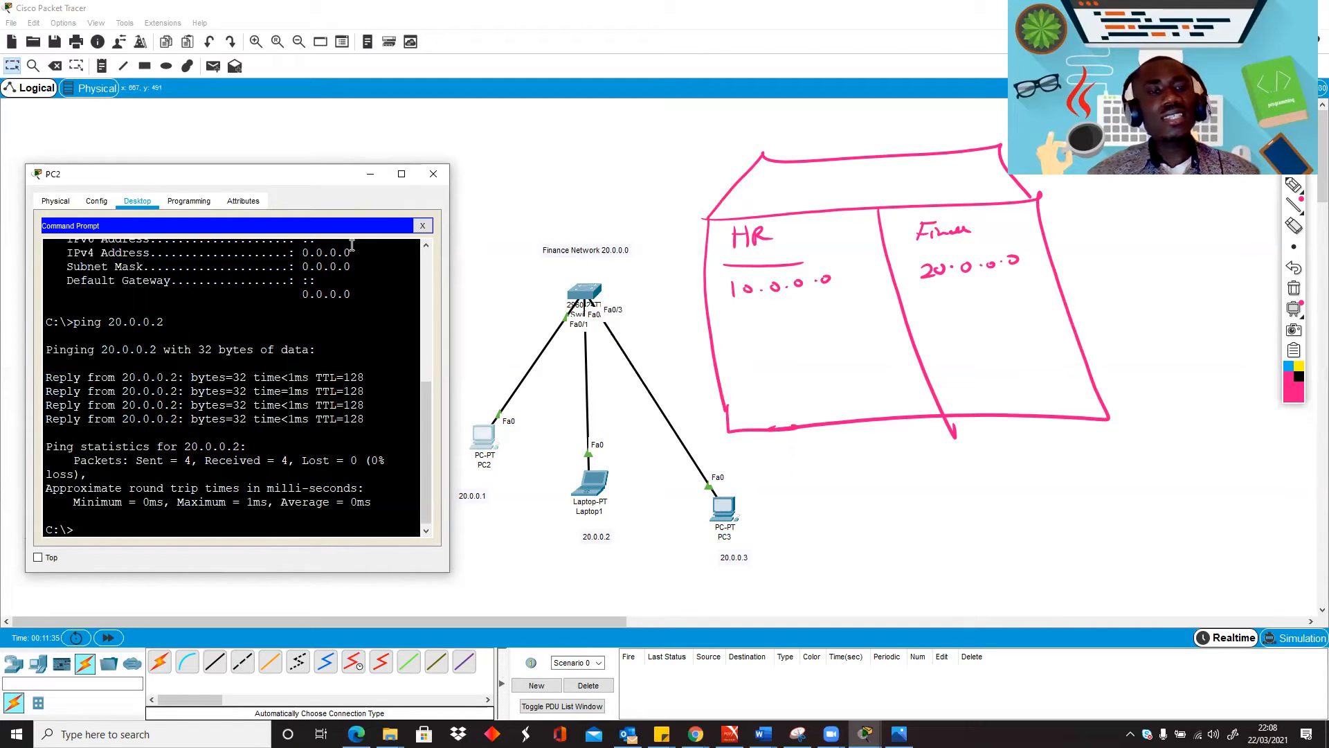
{"action": "left_click", "coordinate": [370, 174]}
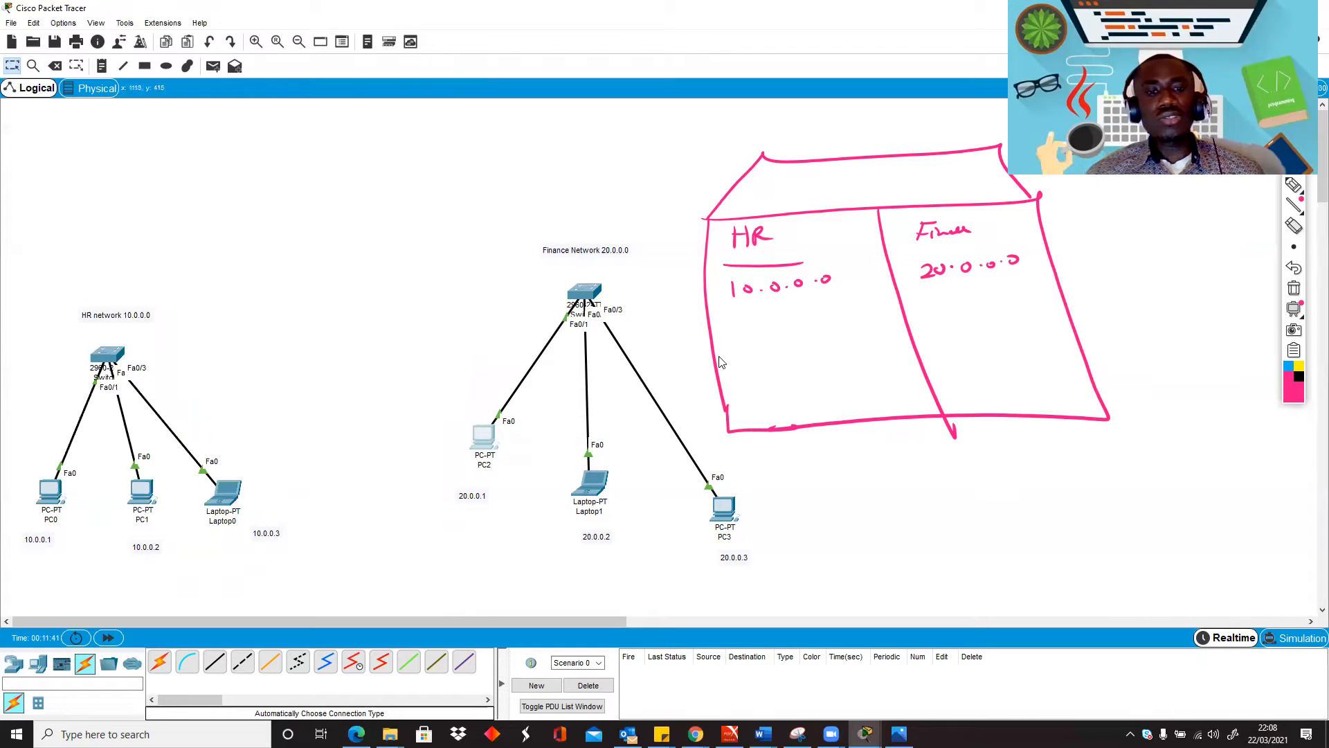
Ping PC2 at 20.0.0.1 from PC0's command prompt to test the connection between the two networks, then close PC0's window.
{"action": "double_click", "coordinate": [48, 493]}
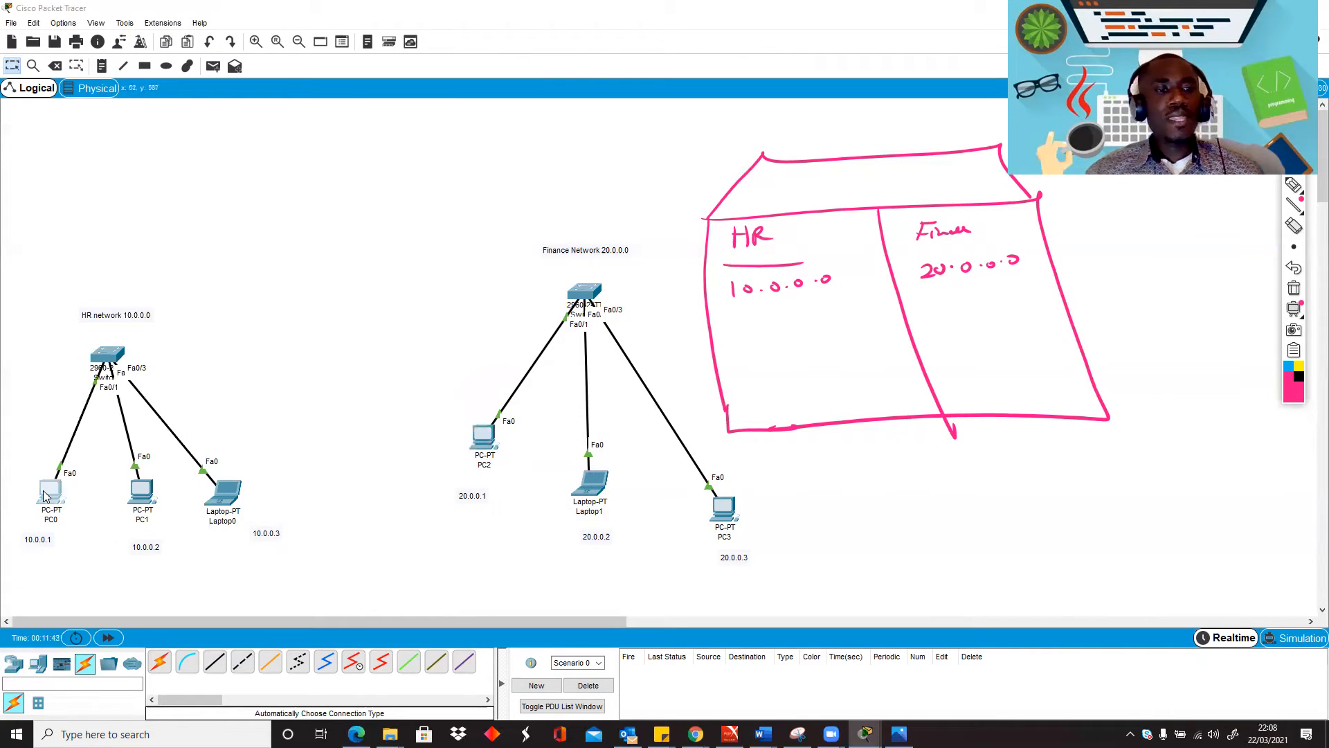
{"action": "left_click", "coordinate": [652, 224]}
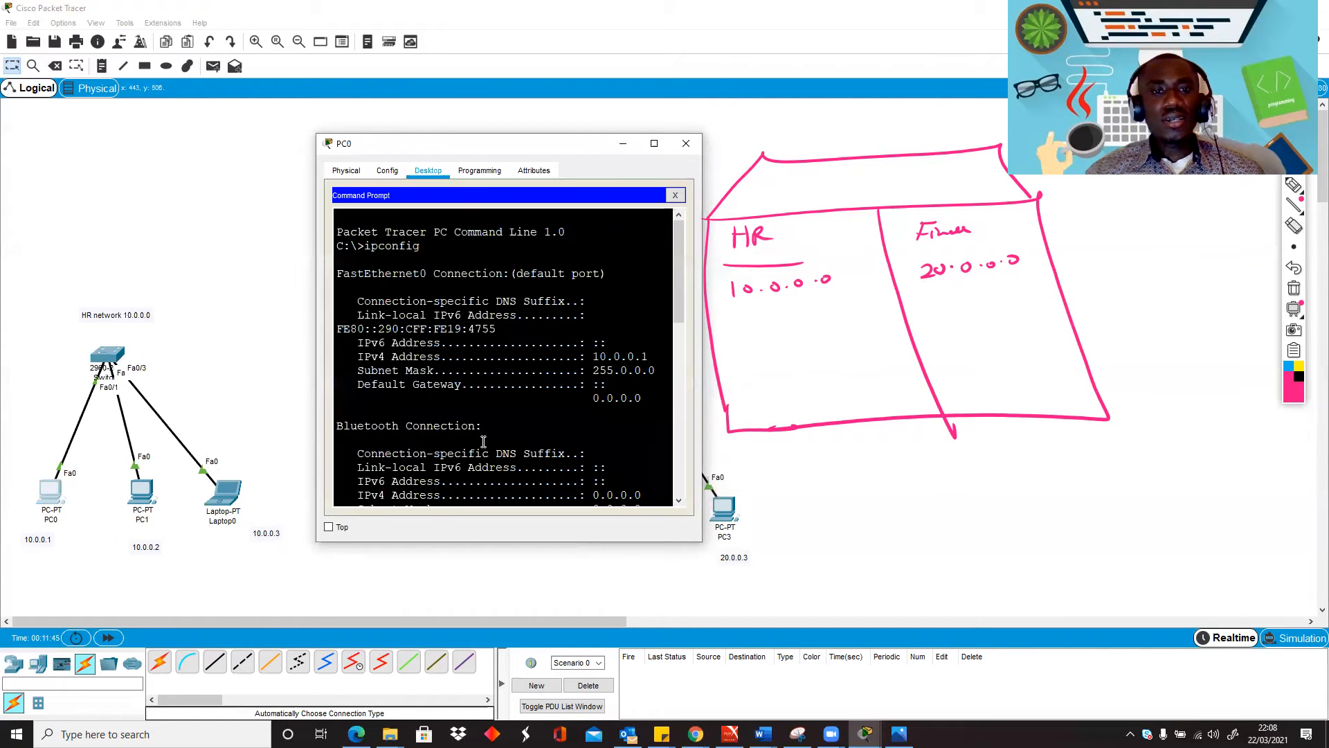
{"action": "scroll", "coordinate": [483, 451], "scroll_direction": "down", "scroll_amount": 10}
{"action": "type", "text": "p"}
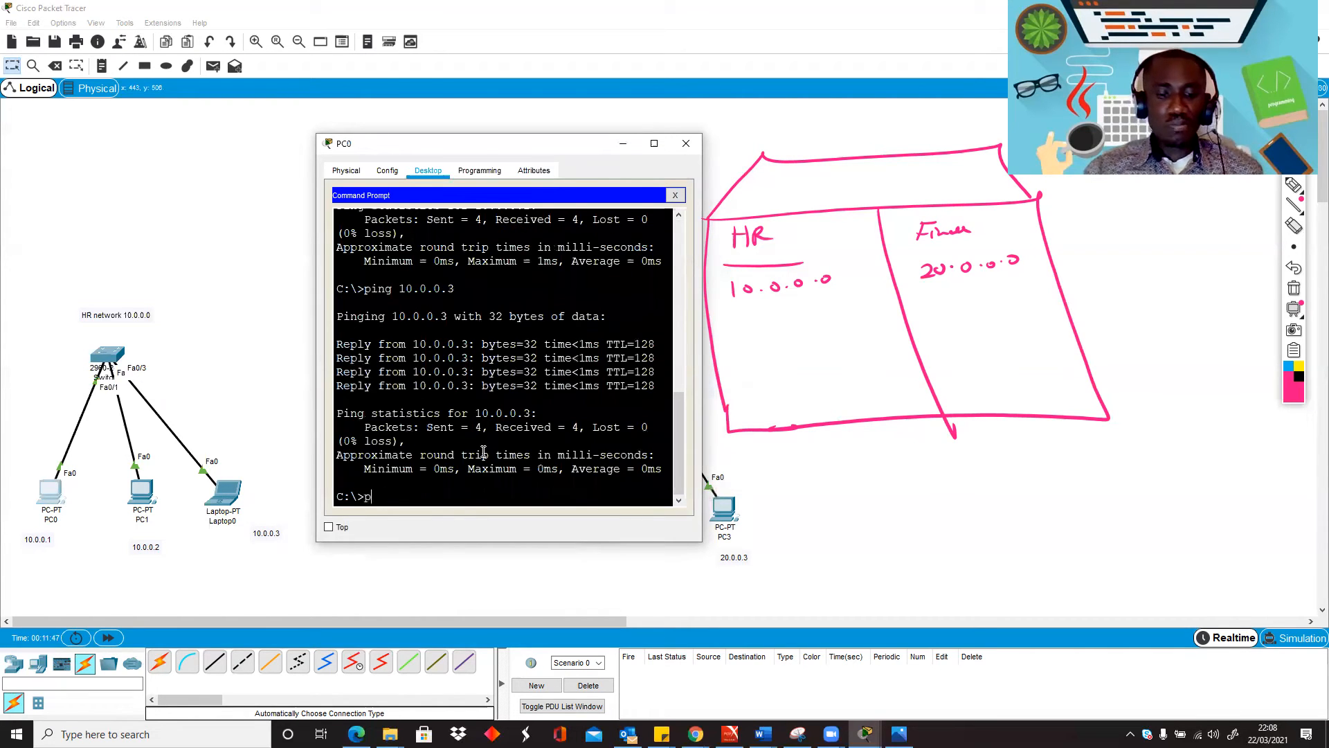
{"action": "type", "text": "ing 20.0.0.1"}
{"action": "left_click_drag", "start_coordinate": [499, 143], "coordinate": [280, 109]}
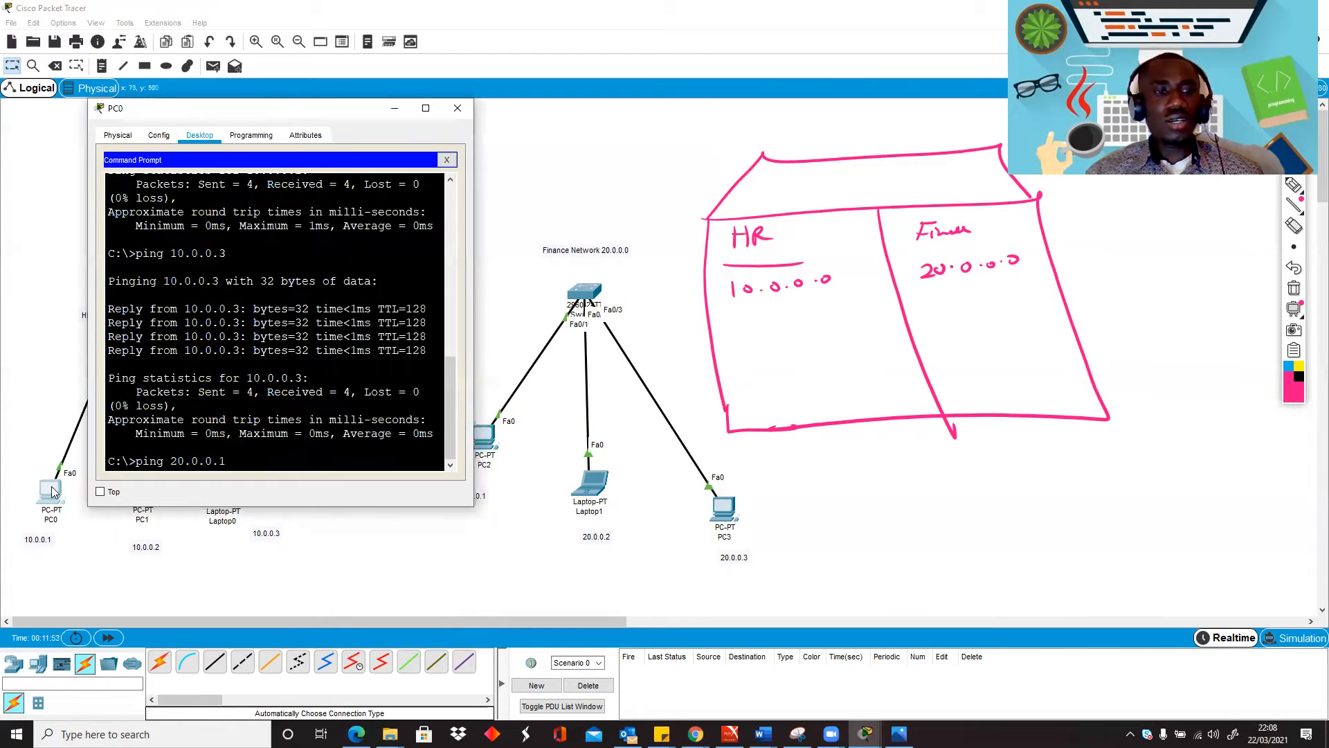
{"action": "key", "text": "Return"}
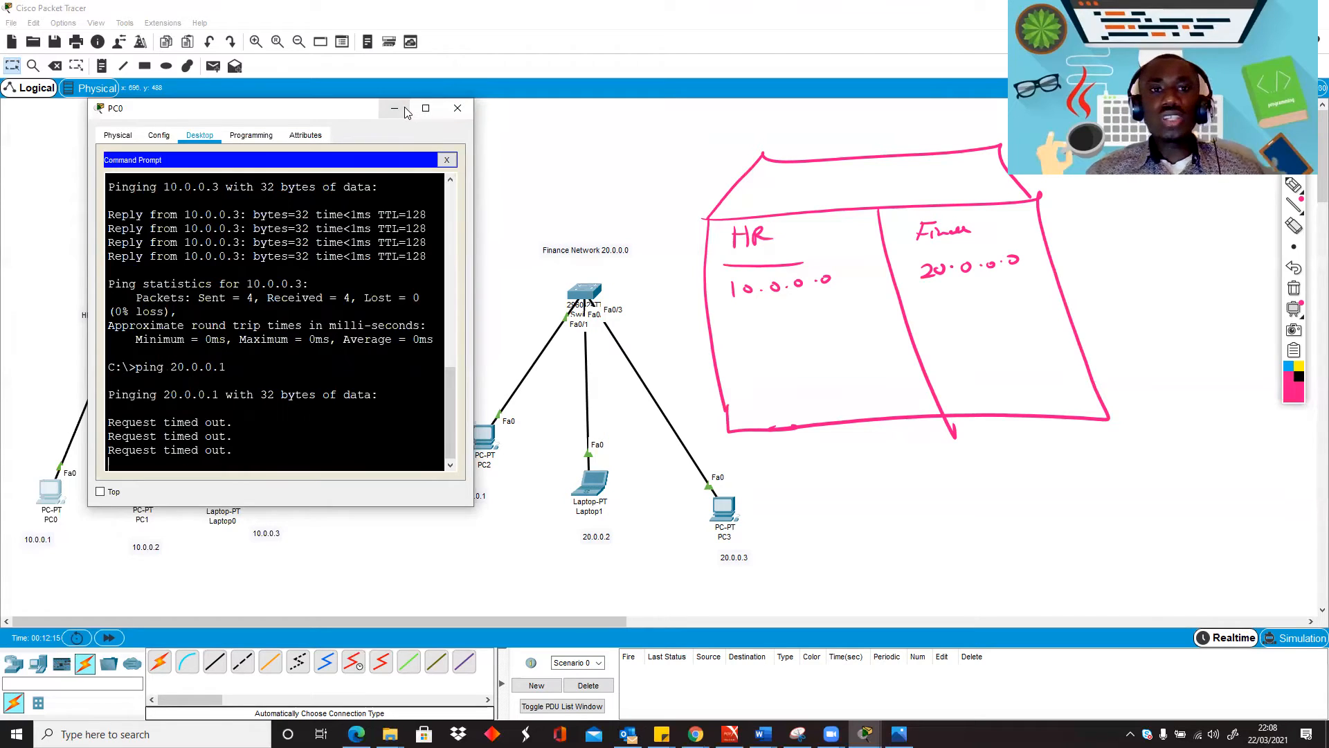
{"action": "left_click", "coordinate": [455, 101]}
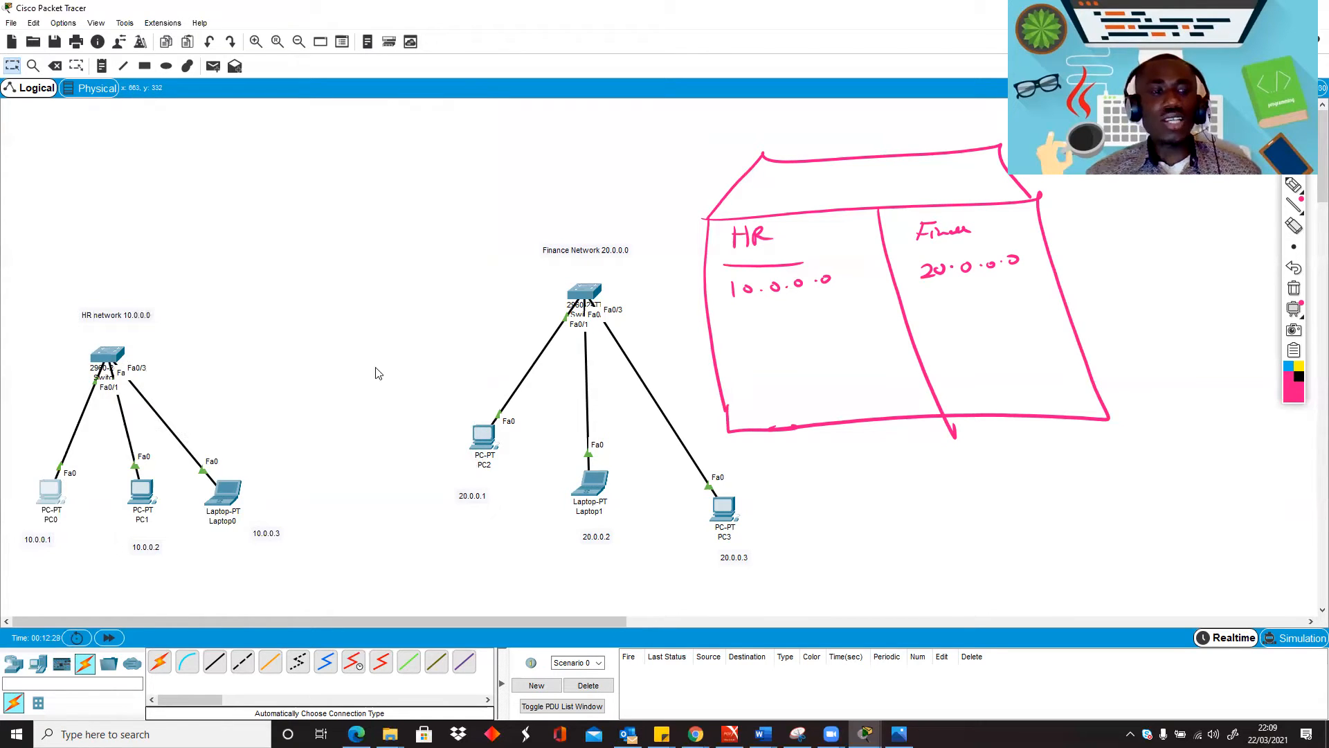
Add a 2621XM router to the workspace above and between the HR and Finance networks.
{"action": "left_click", "coordinate": [107, 670]}
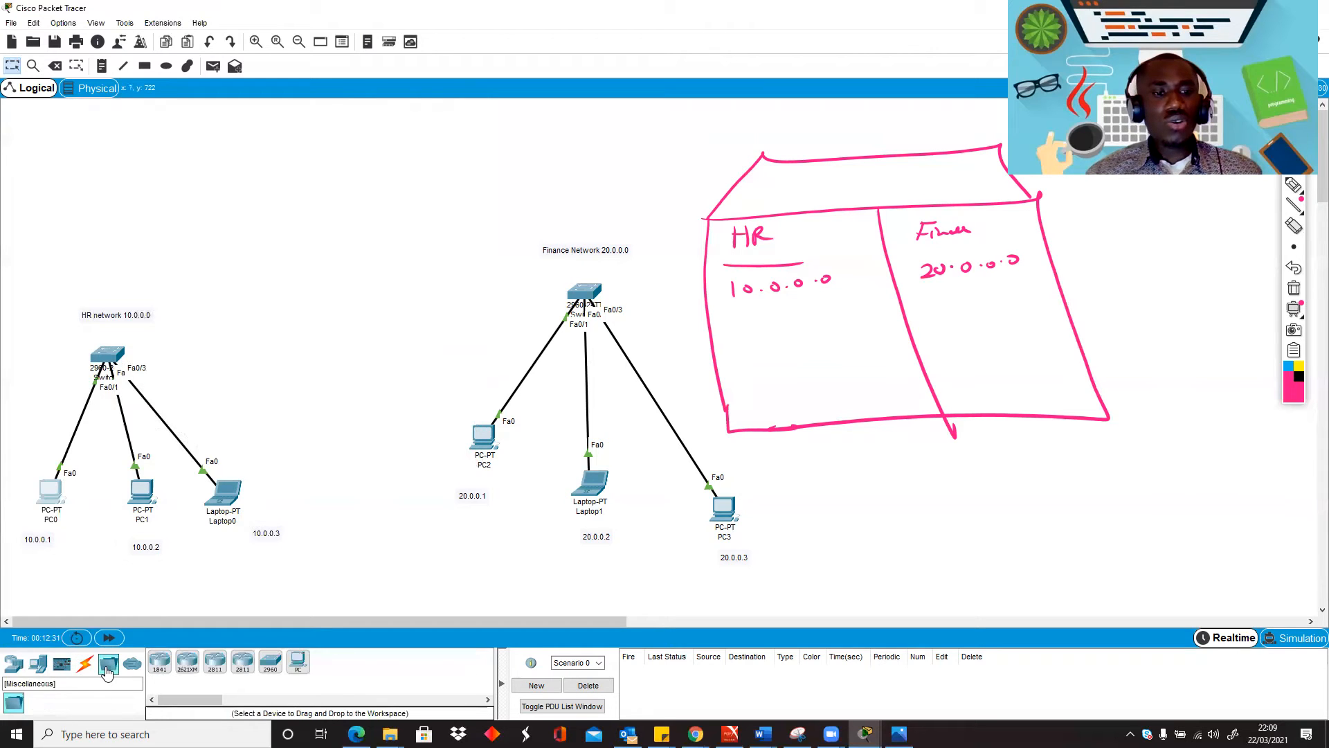
{"action": "left_click", "coordinate": [187, 661]}
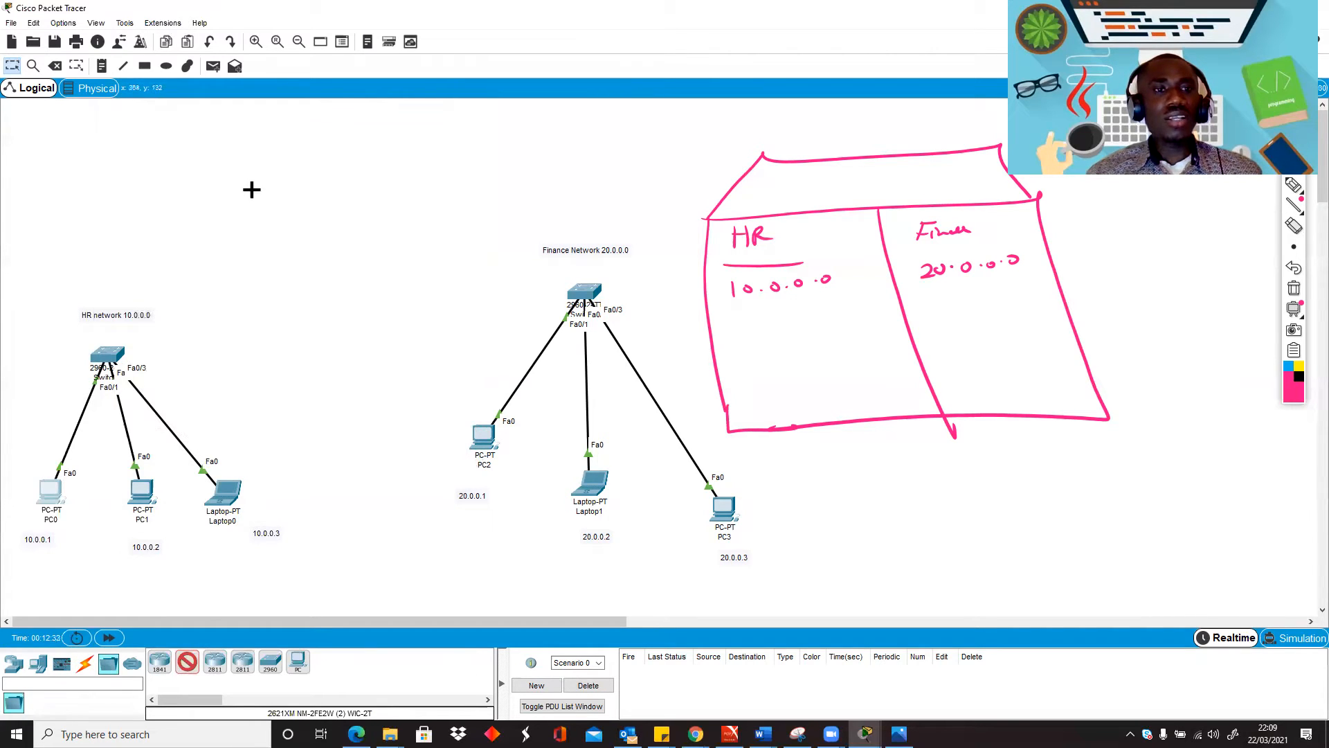
{"action": "left_click", "coordinate": [252, 190]}
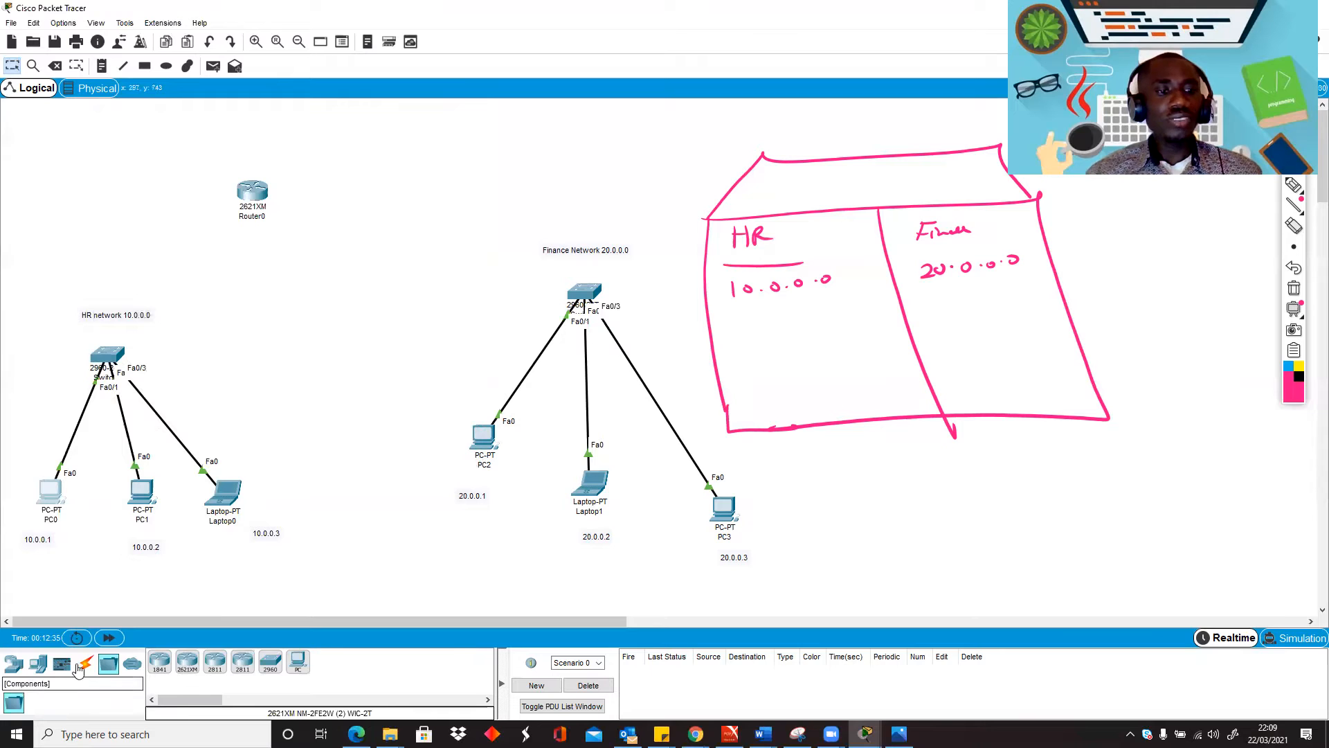
Connect the HR network's switch to the router with an automatically chosen connection type.
{"action": "left_click", "coordinate": [85, 663]}
{"action": "left_click", "coordinate": [160, 661]}
{"action": "left_click", "coordinate": [108, 355]}
{"action": "left_click", "coordinate": [252, 191]}
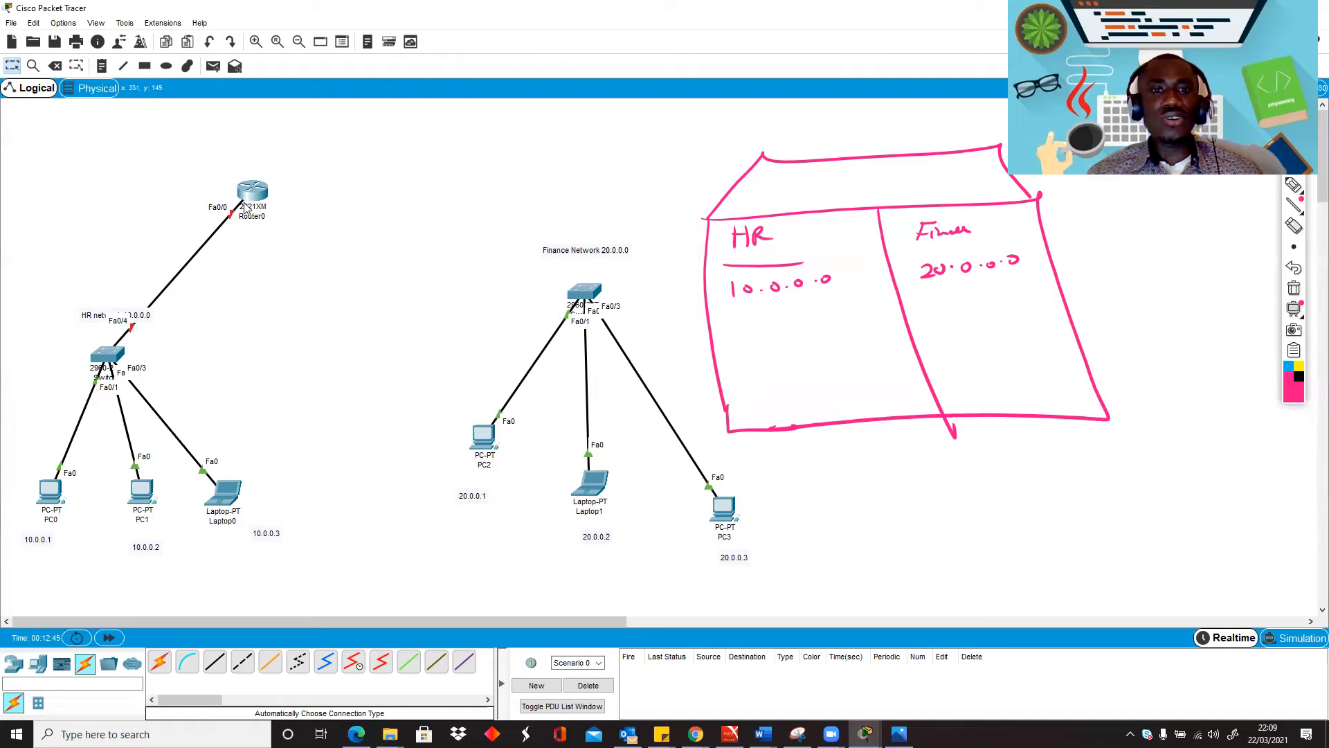
Connect the router to the Finance network's switch with an automatically chosen connection type.
{"action": "left_click", "coordinate": [159, 662]}
{"action": "left_click", "coordinate": [258, 191]}
{"action": "left_click", "coordinate": [583, 293]}
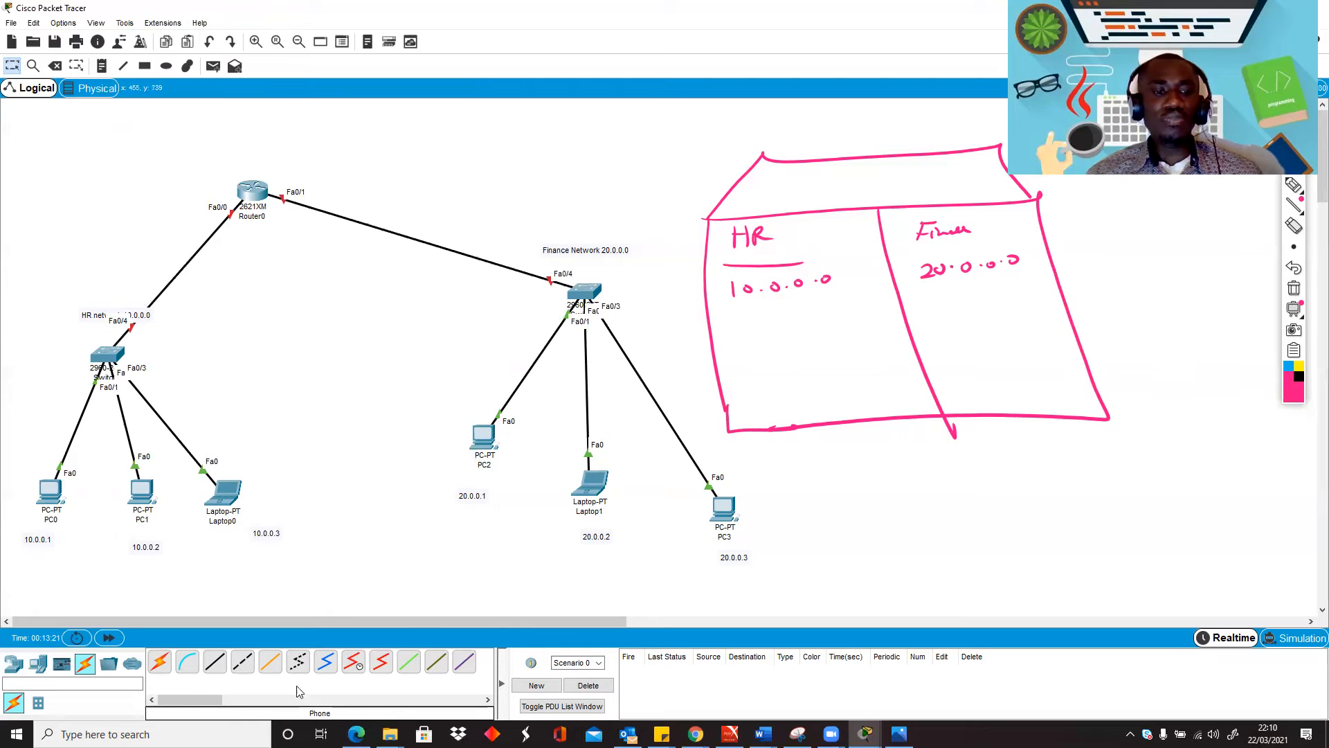
Add the note 10.0.0.10 beside the router's Fa0/0 port on the HR network side.
{"action": "left_click", "coordinate": [102, 66]}
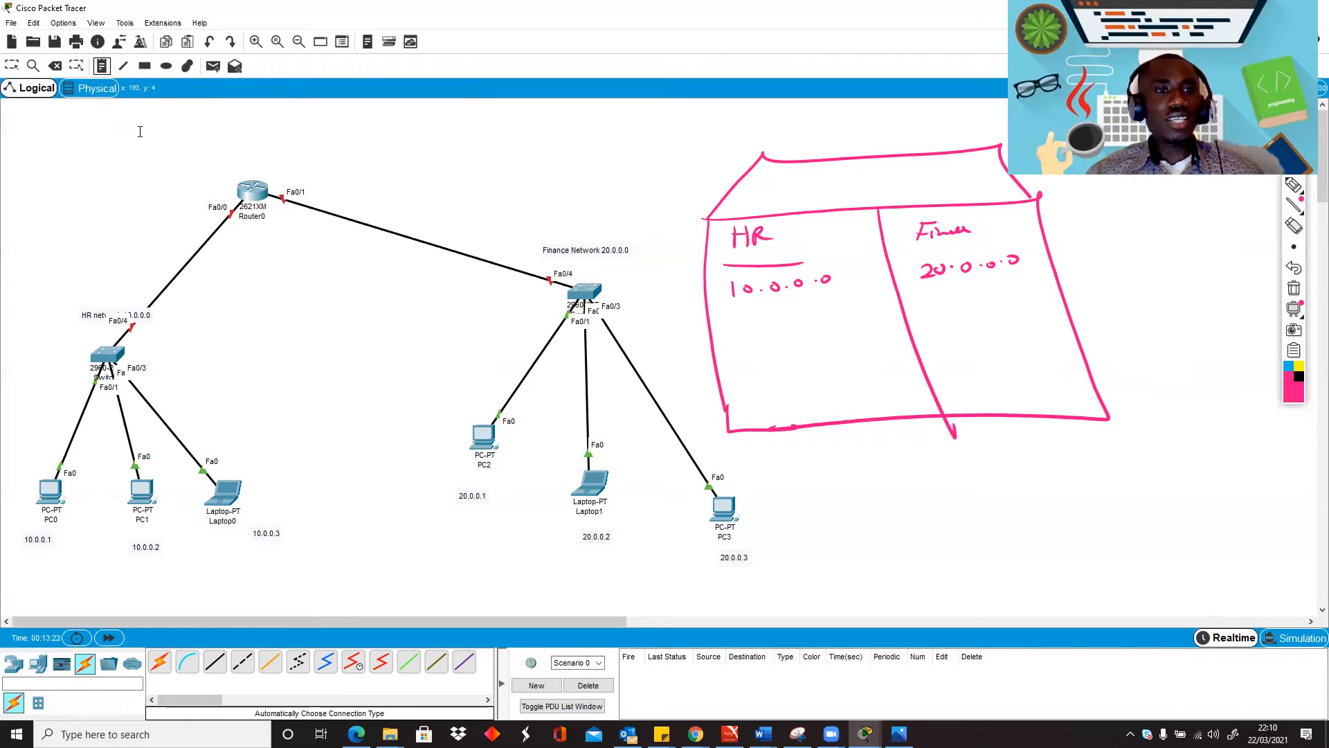
{"action": "left_click", "coordinate": [168, 200]}
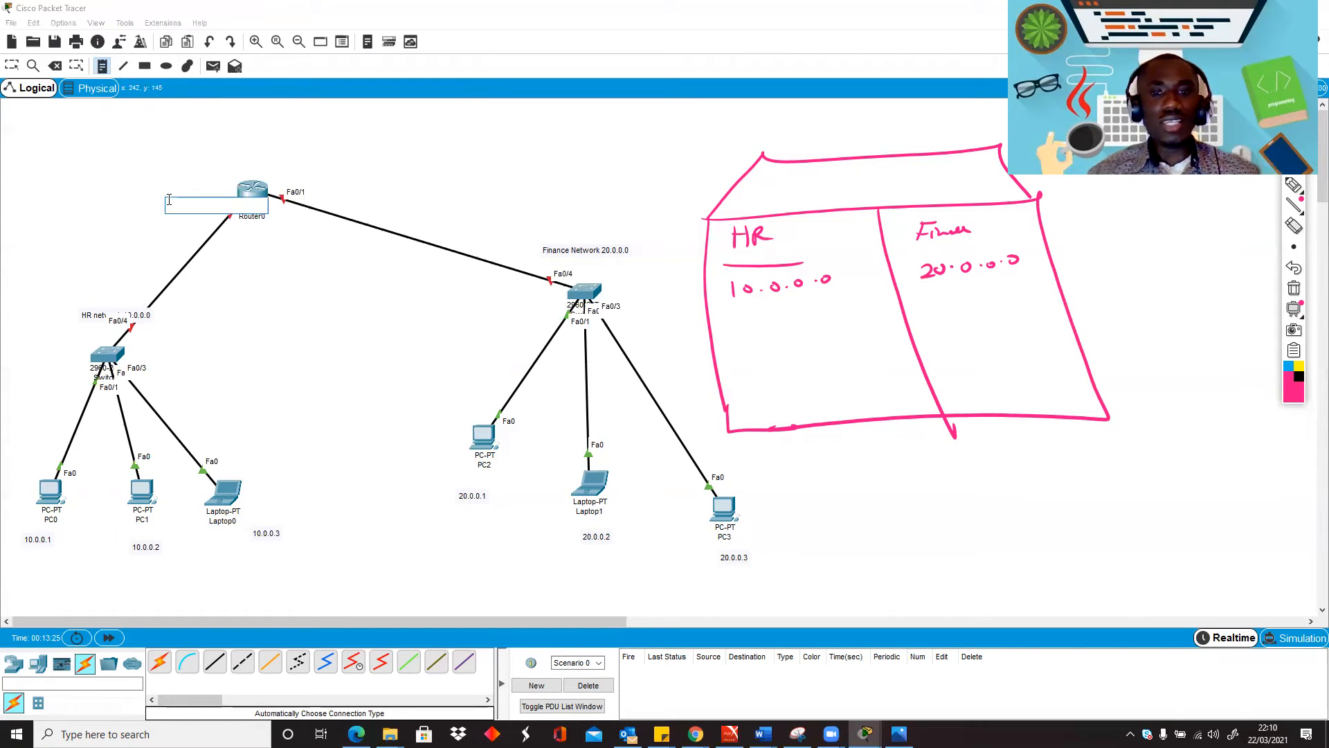
{"action": "type", "text": "10.0.0.10"}
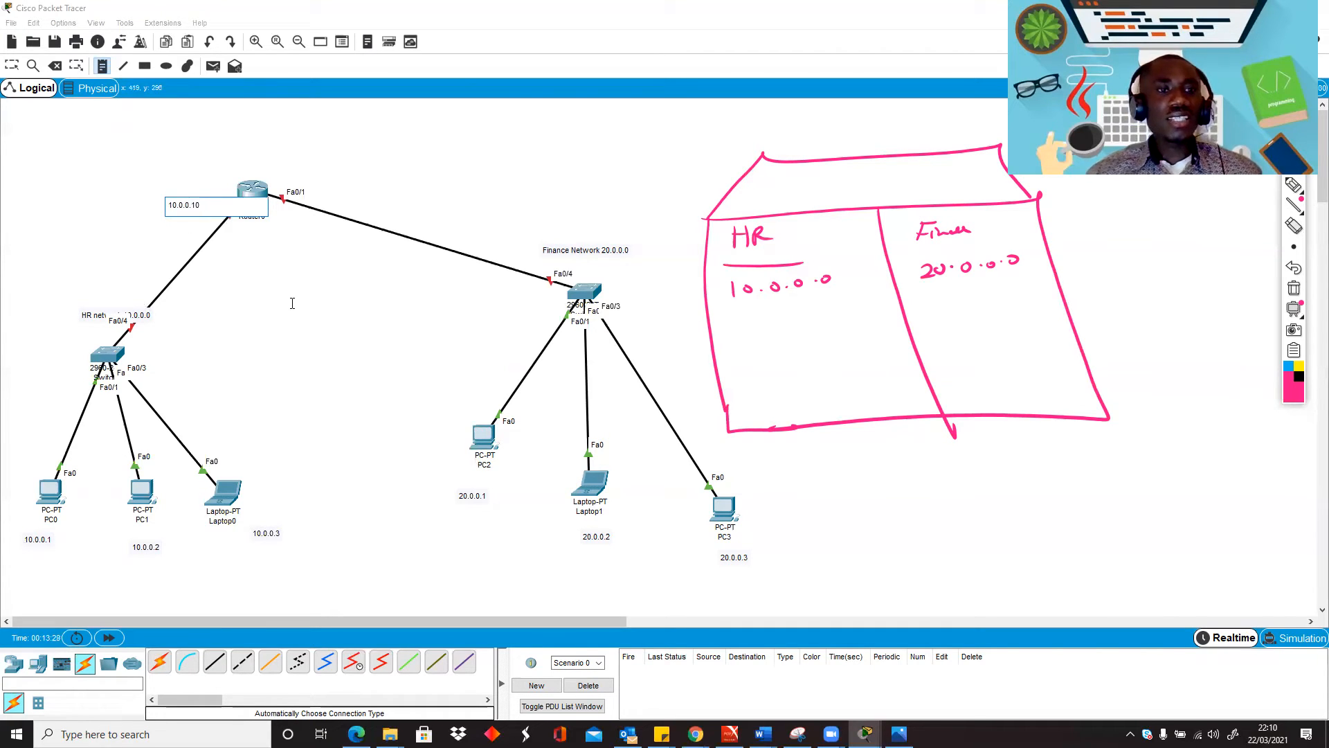
{"action": "key", "text": "Escape"}
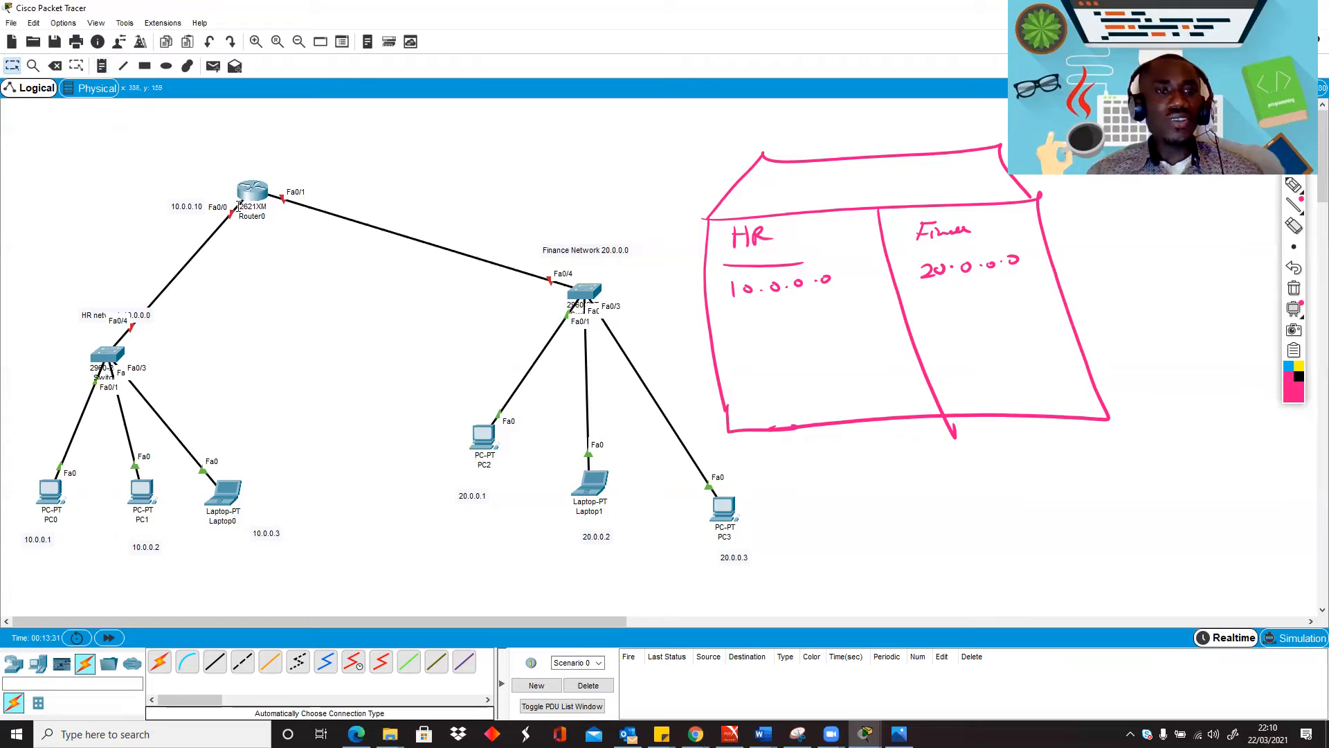
Add the note 20.0.0.10 beside the router's Fa0/1 port on the Finance network side.
{"action": "mouse_move", "coordinate": [243, 197]}
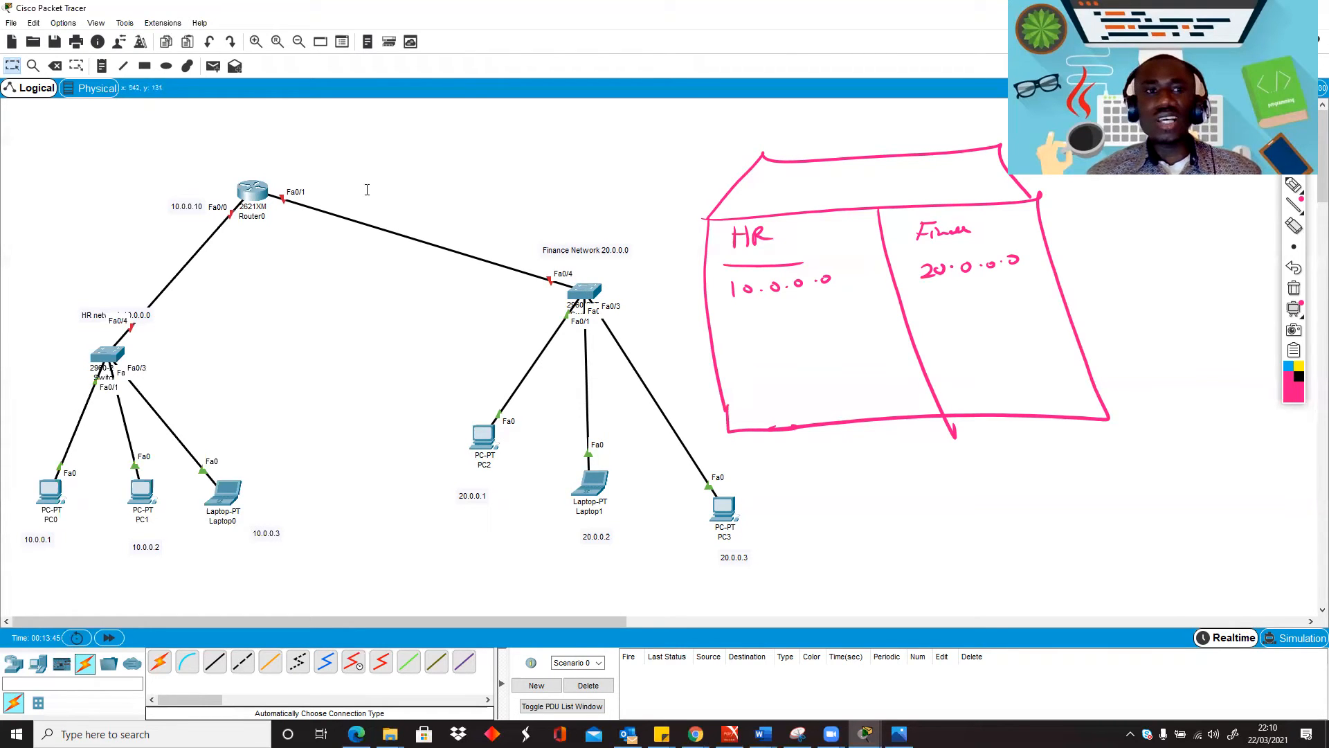
{"action": "key", "text": "n"}
{"action": "left_click", "coordinate": [283, 168]}
{"action": "type", "text": "20.0.0.10"}
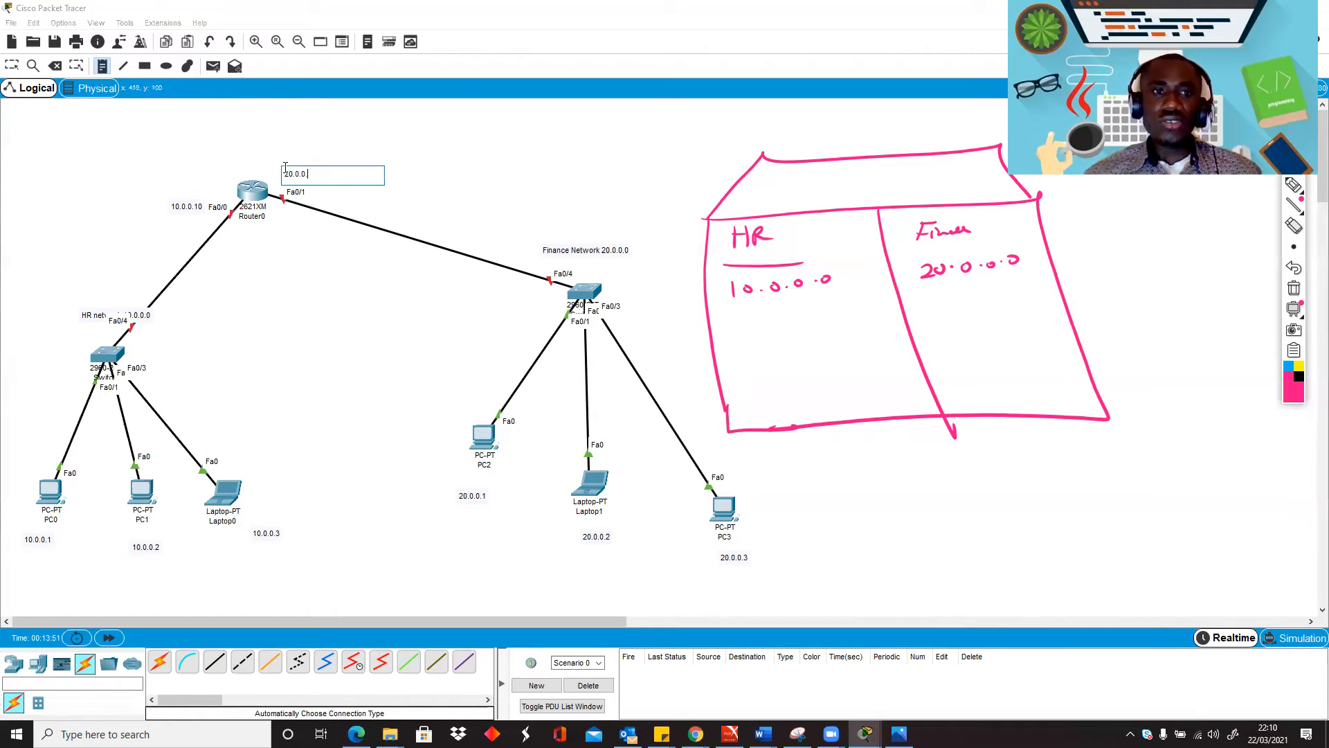
{"action": "key", "text": "Escape"}
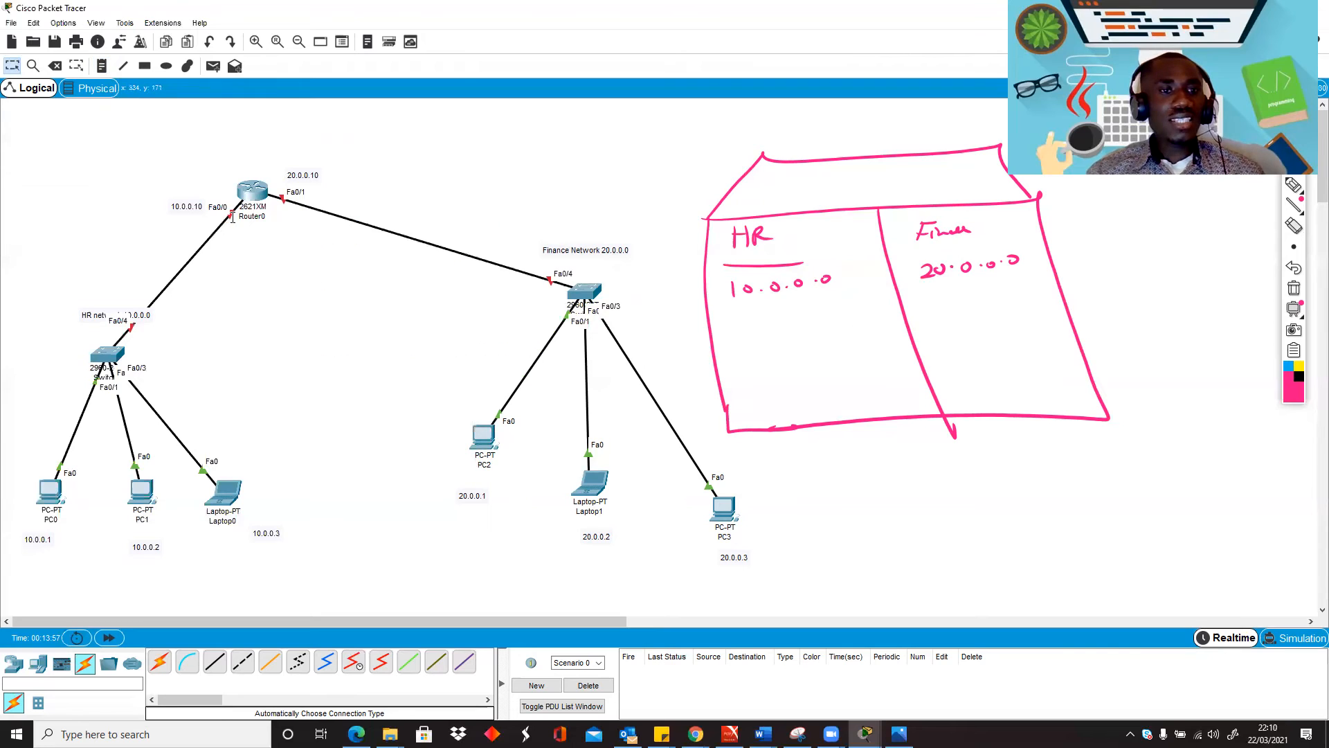
Configure the router's FastEthernet0/0 with IPv4 address 10.0.0.10 and subnet mask 255.0.0.0, turn the port on and close the router's window.
{"action": "left_click", "coordinate": [252, 186]}
{"action": "left_click_drag", "start_coordinate": [621, 157], "coordinate": [669, 153]}
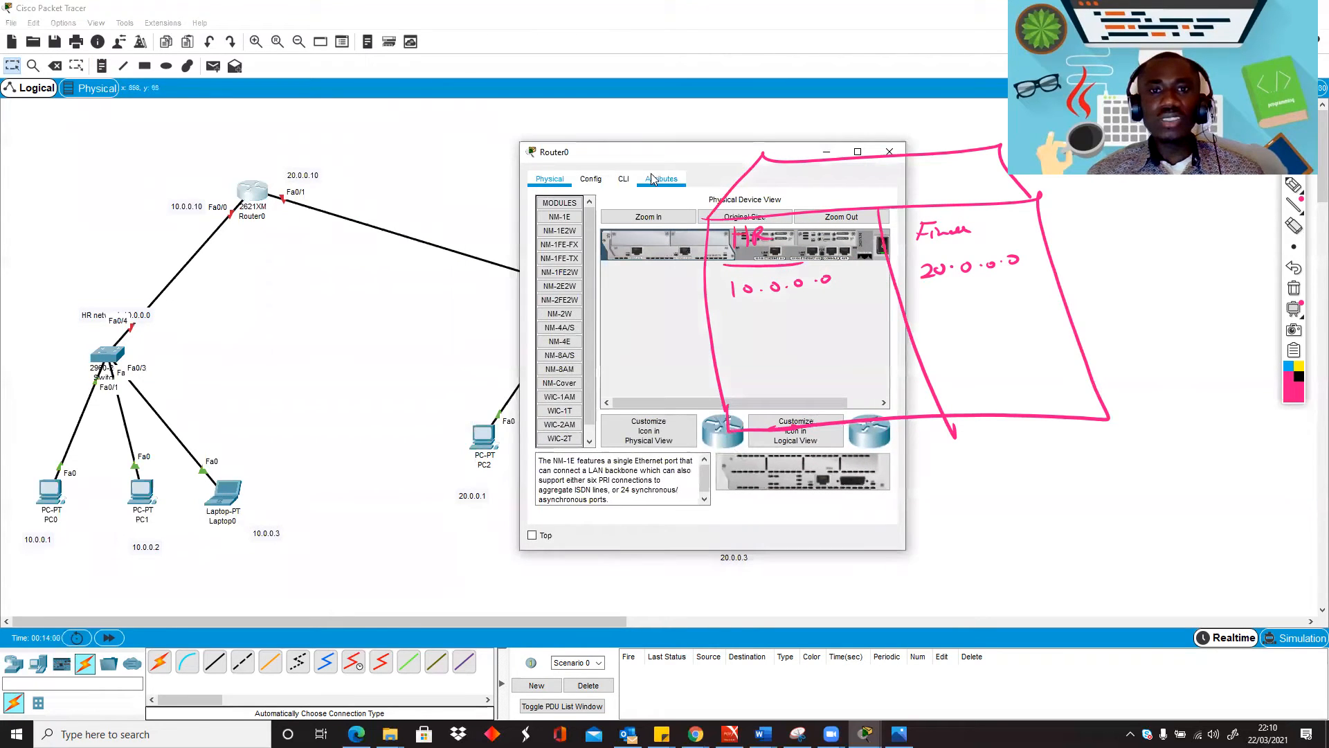
{"action": "left_click", "coordinate": [591, 179]}
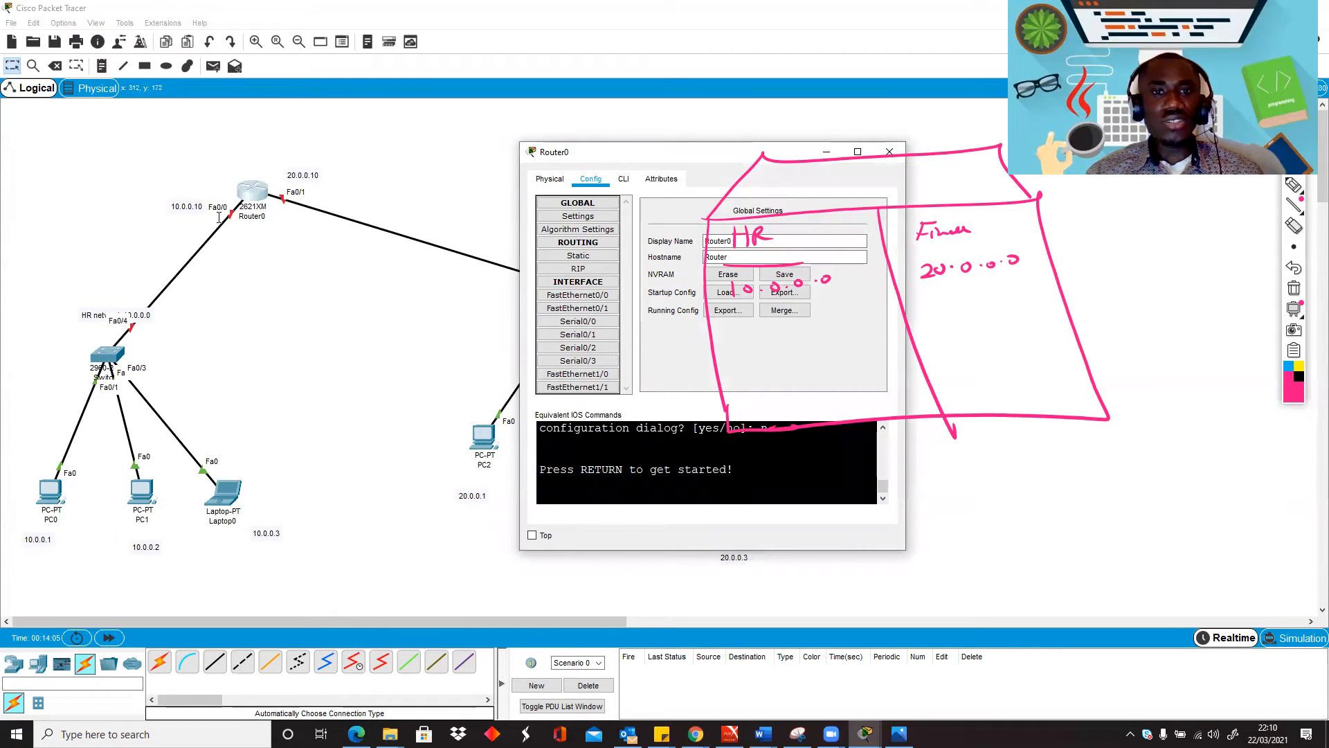
{"action": "left_click", "coordinate": [571, 296]}
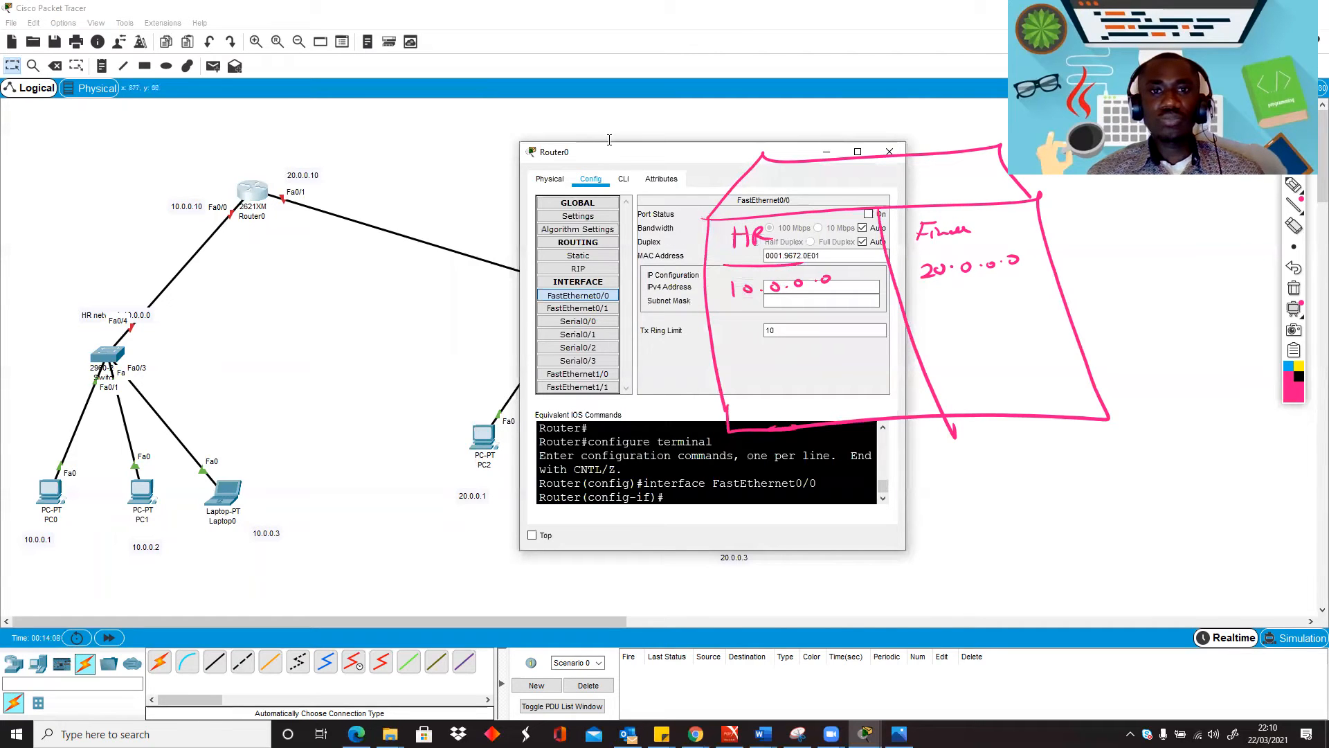
{"action": "left_click_drag", "start_coordinate": [608, 154], "coordinate": [436, 111]}
{"action": "left_click", "coordinate": [628, 243]}
{"action": "type", "text": "10.0"}
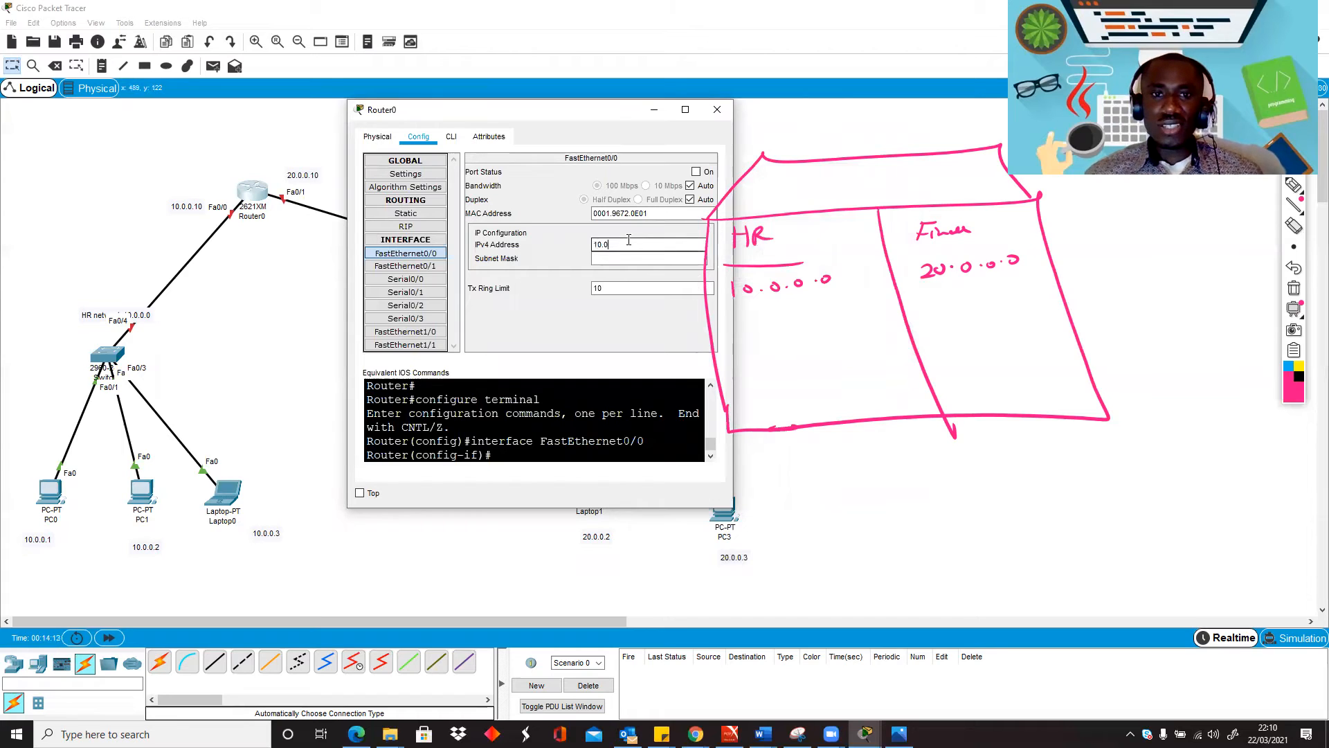
{"action": "type", "text": ".0.10"}
{"action": "left_click", "coordinate": [630, 258]}
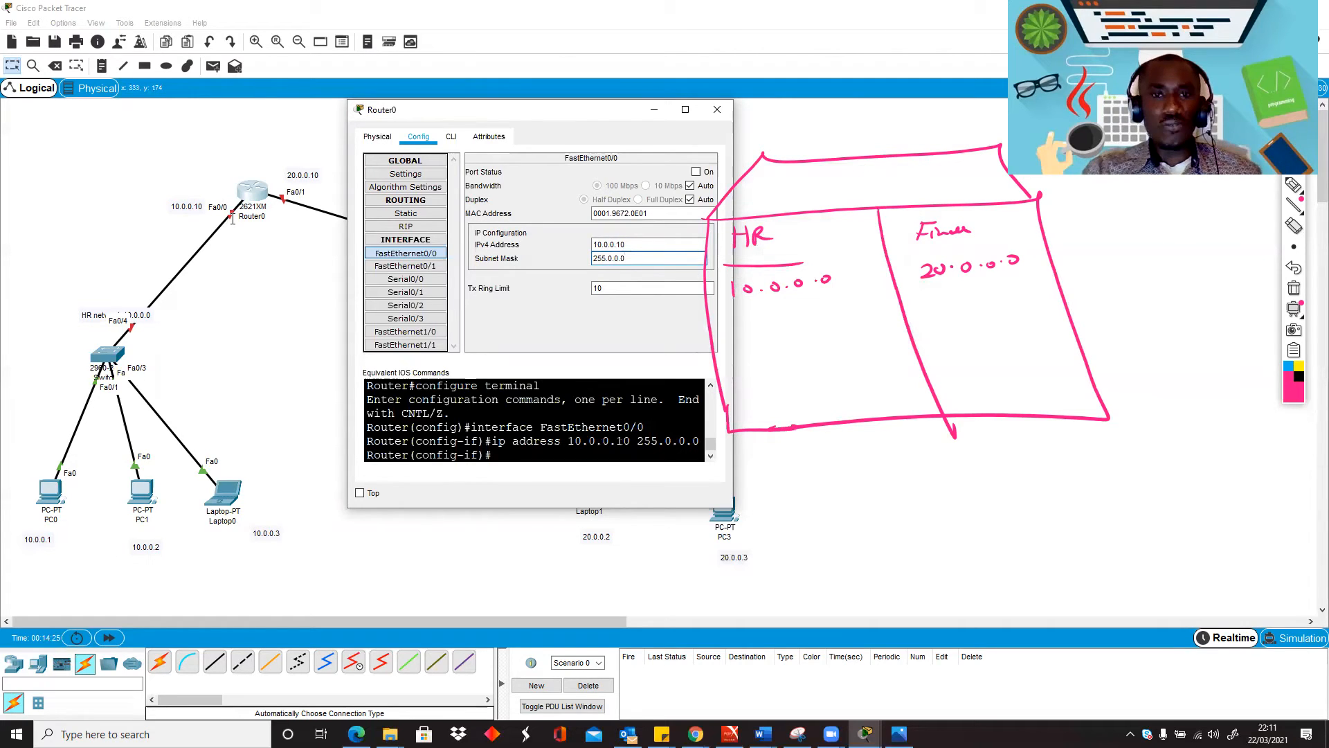
{"action": "left_click", "coordinate": [695, 171]}
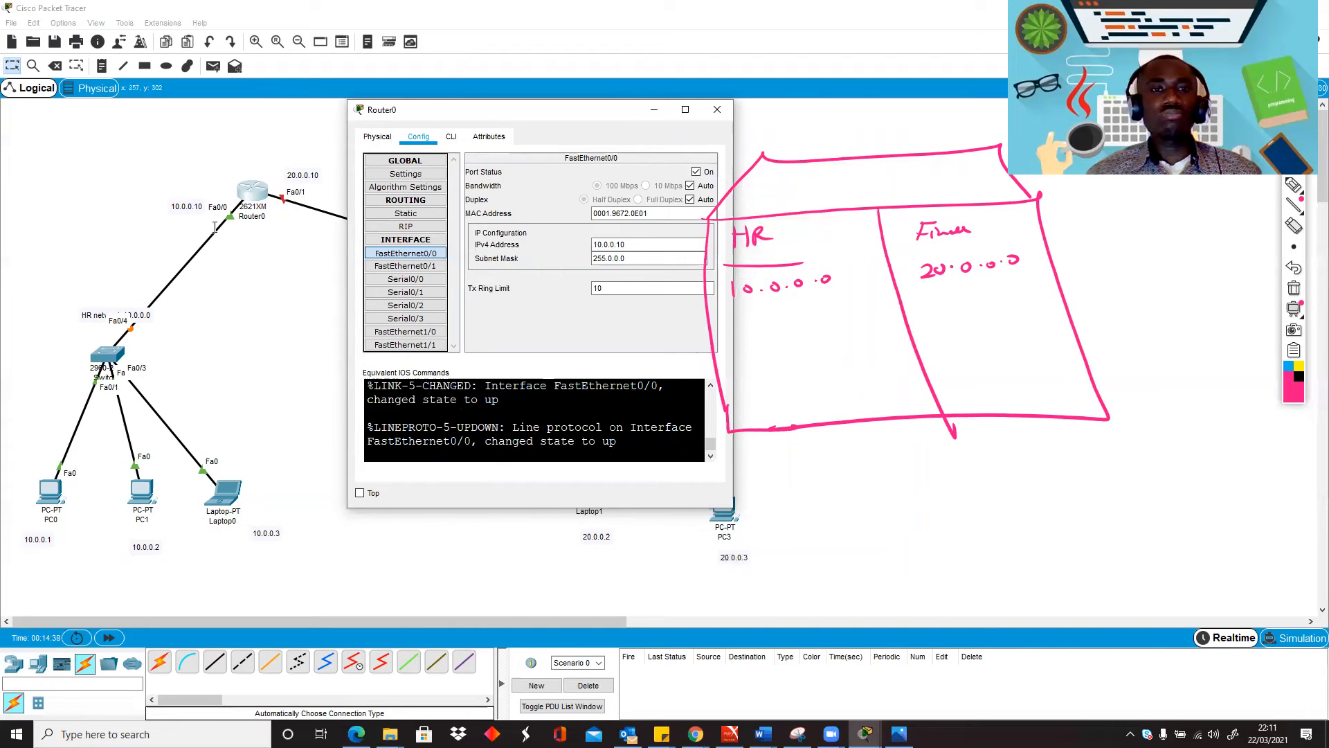
{"action": "left_click", "coordinate": [728, 109]}
Configure the router's FastEthernet0/1 with IPv4 address 20.0.0.10 and subnet mask 255.0.0.0, turn the port on and dismiss the router's window.
{"action": "left_click", "coordinate": [255, 191]}
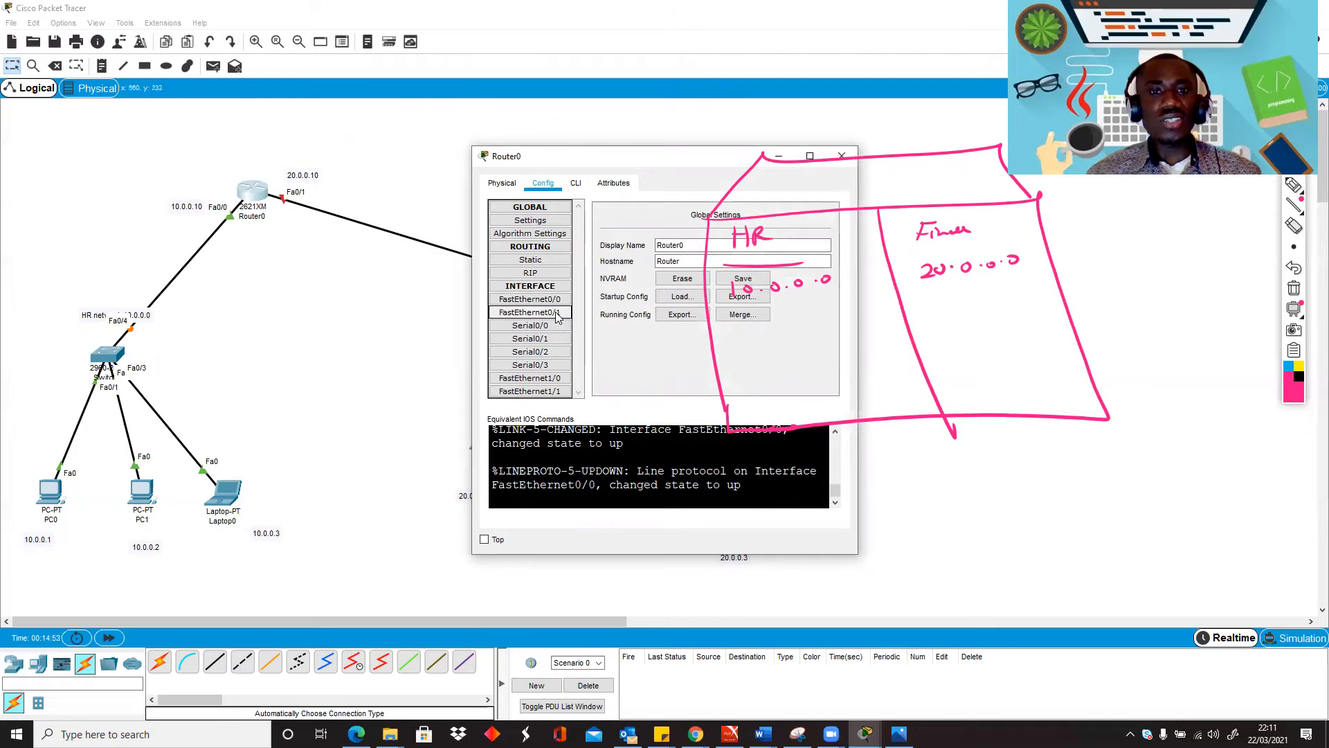
{"action": "left_click", "coordinate": [544, 313]}
{"action": "left_click_drag", "start_coordinate": [669, 169], "coordinate": [421, 254]}
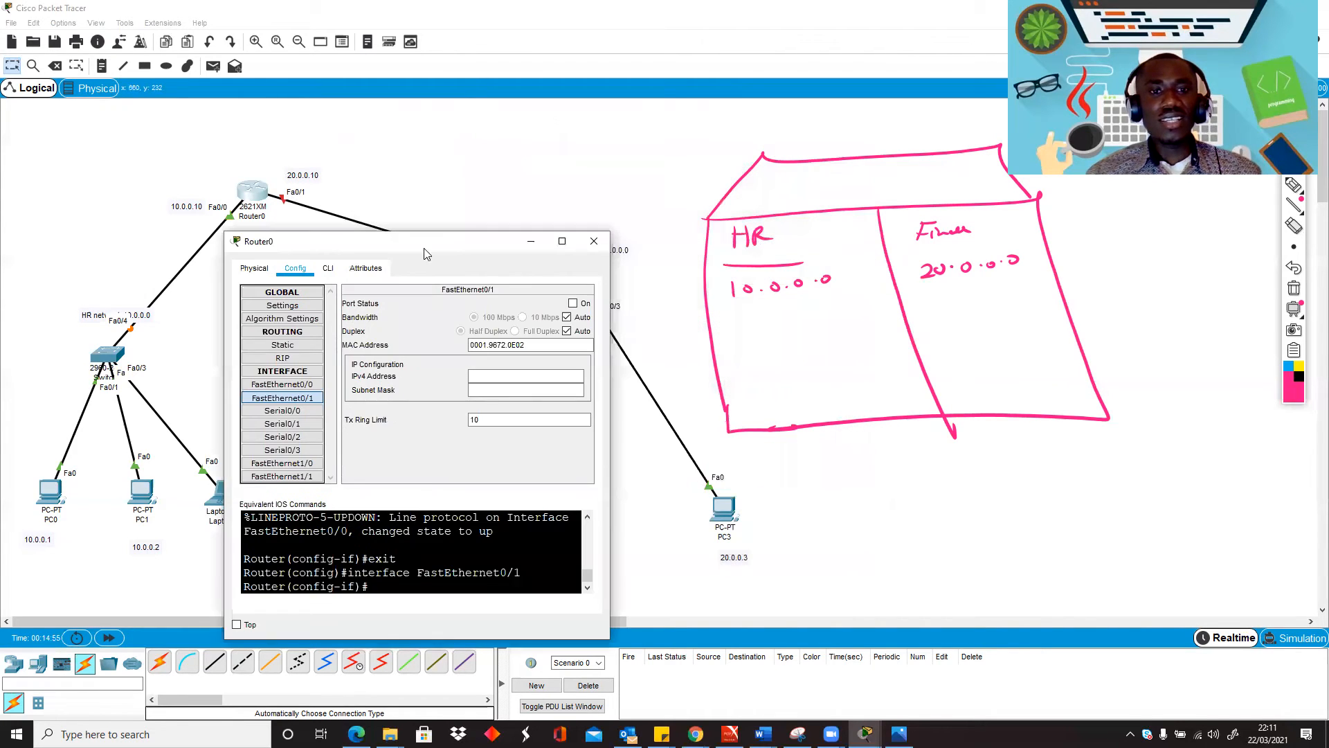
{"action": "left_click", "coordinate": [514, 374]}
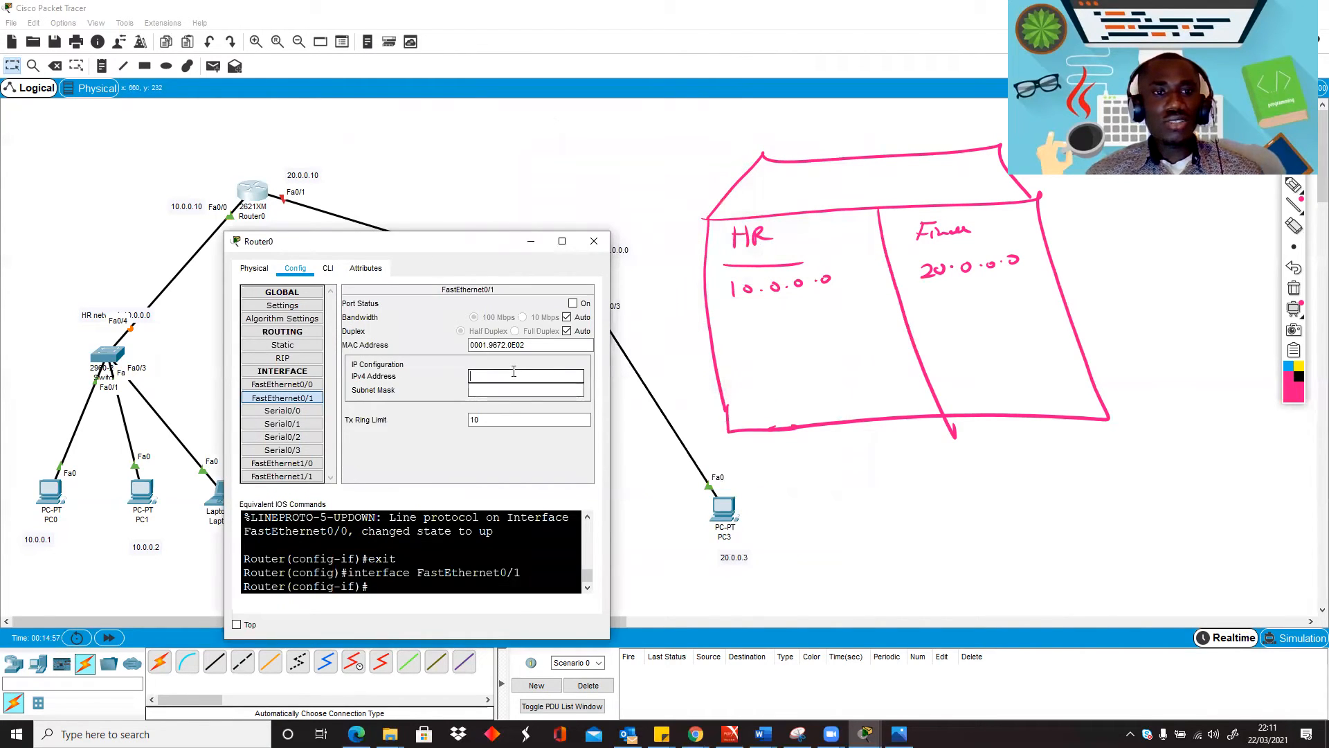
{"action": "type", "text": "20.0.0"}
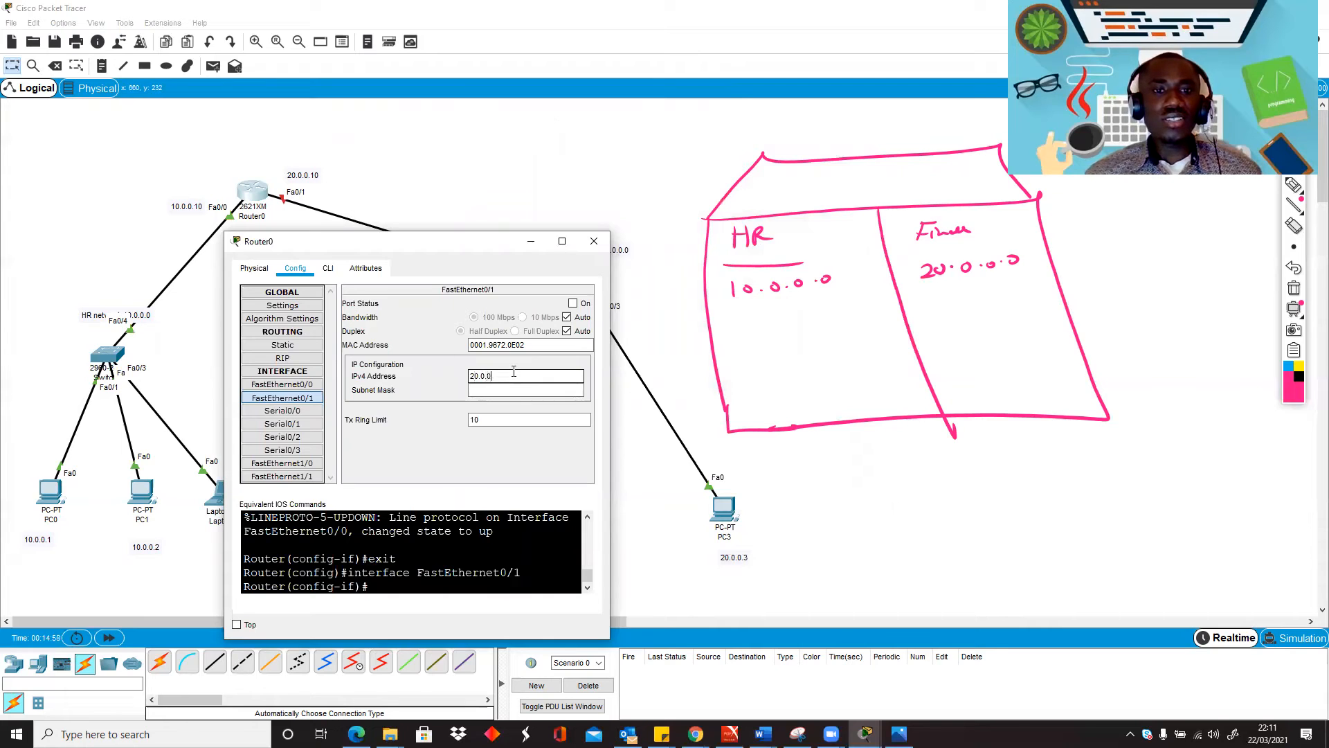
{"action": "type", "text": ".10"}
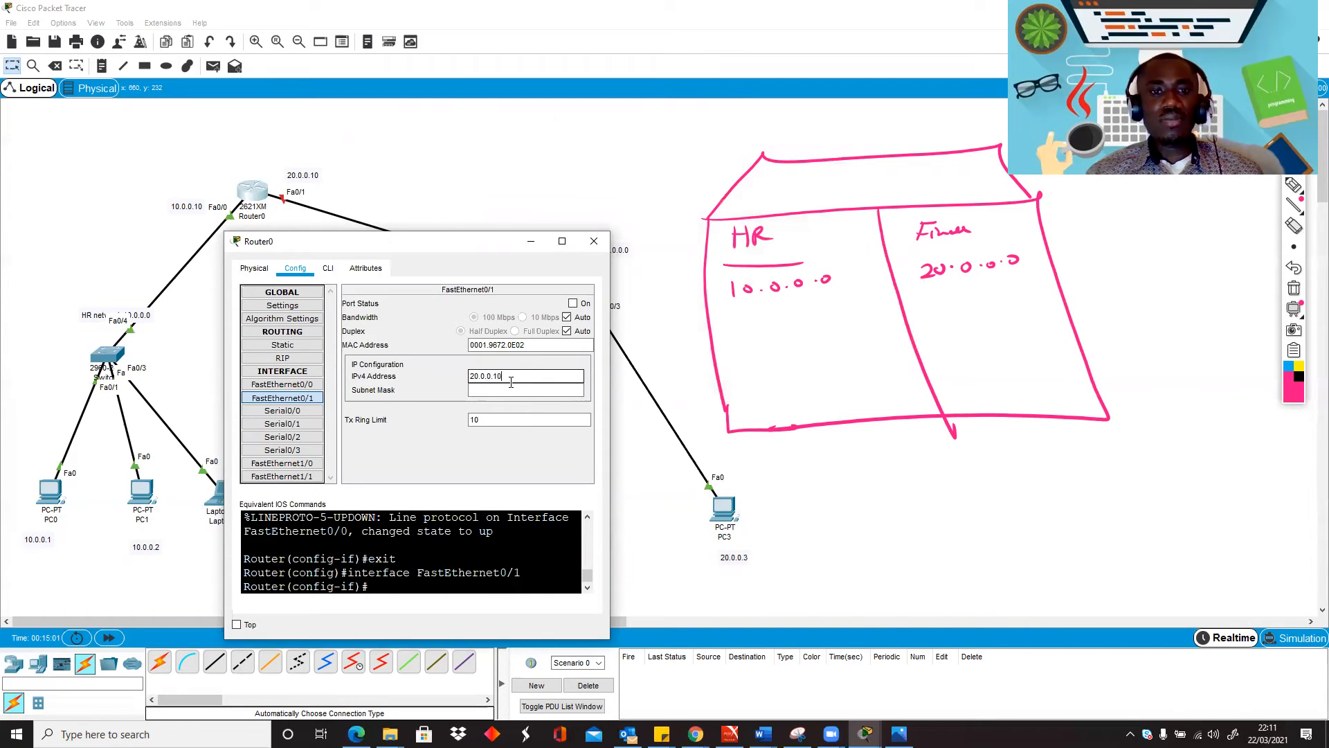
{"action": "left_click", "coordinate": [511, 389]}
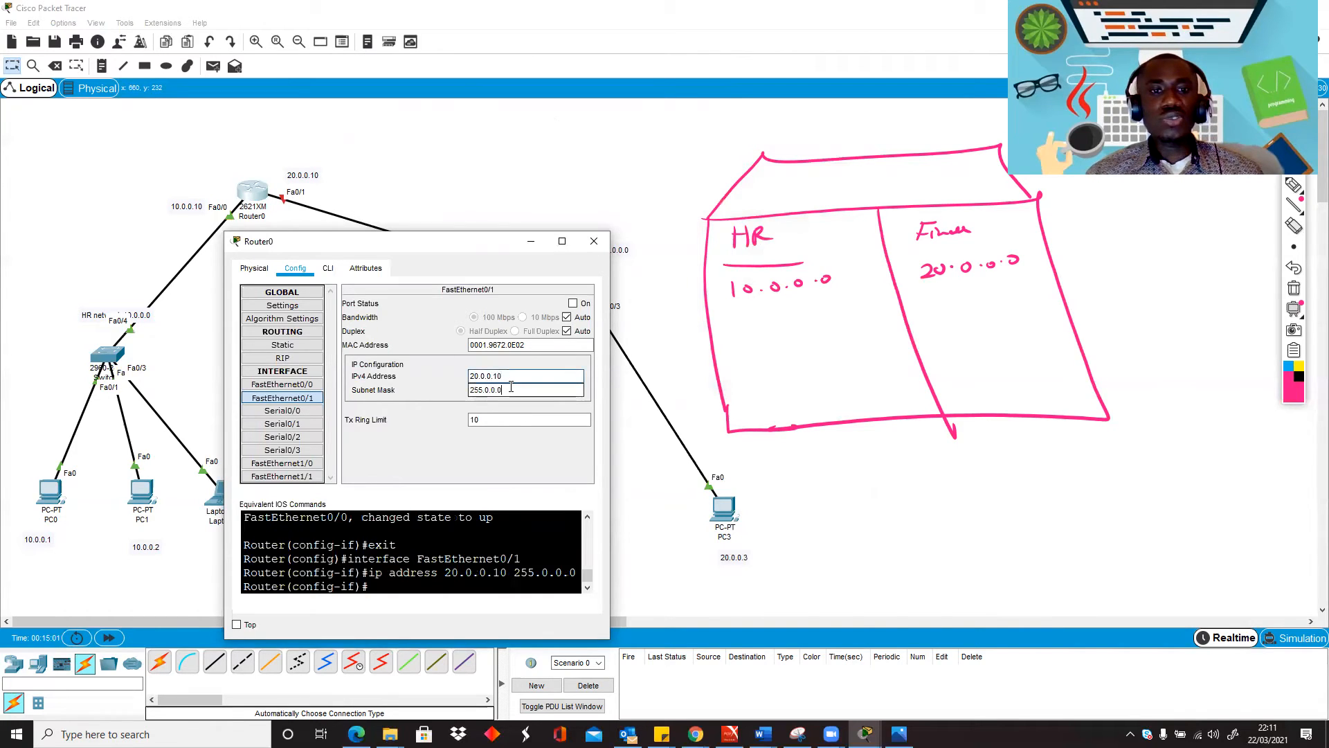
{"action": "left_click", "coordinate": [573, 304]}
{"action": "left_click", "coordinate": [538, 243]}
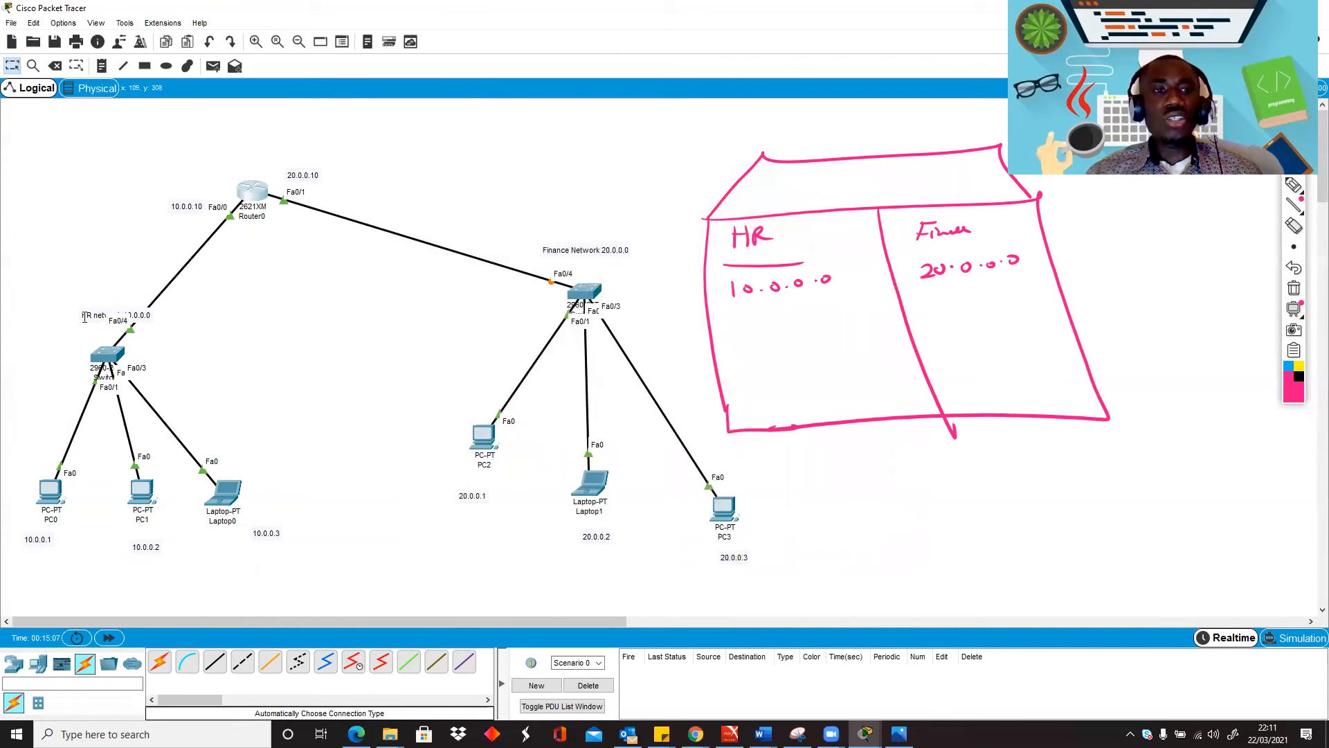
Ping 20.0.0.1 from PC0's command prompt to test the link through the router, then close the prompt.
{"action": "left_click", "coordinate": [50, 492]}
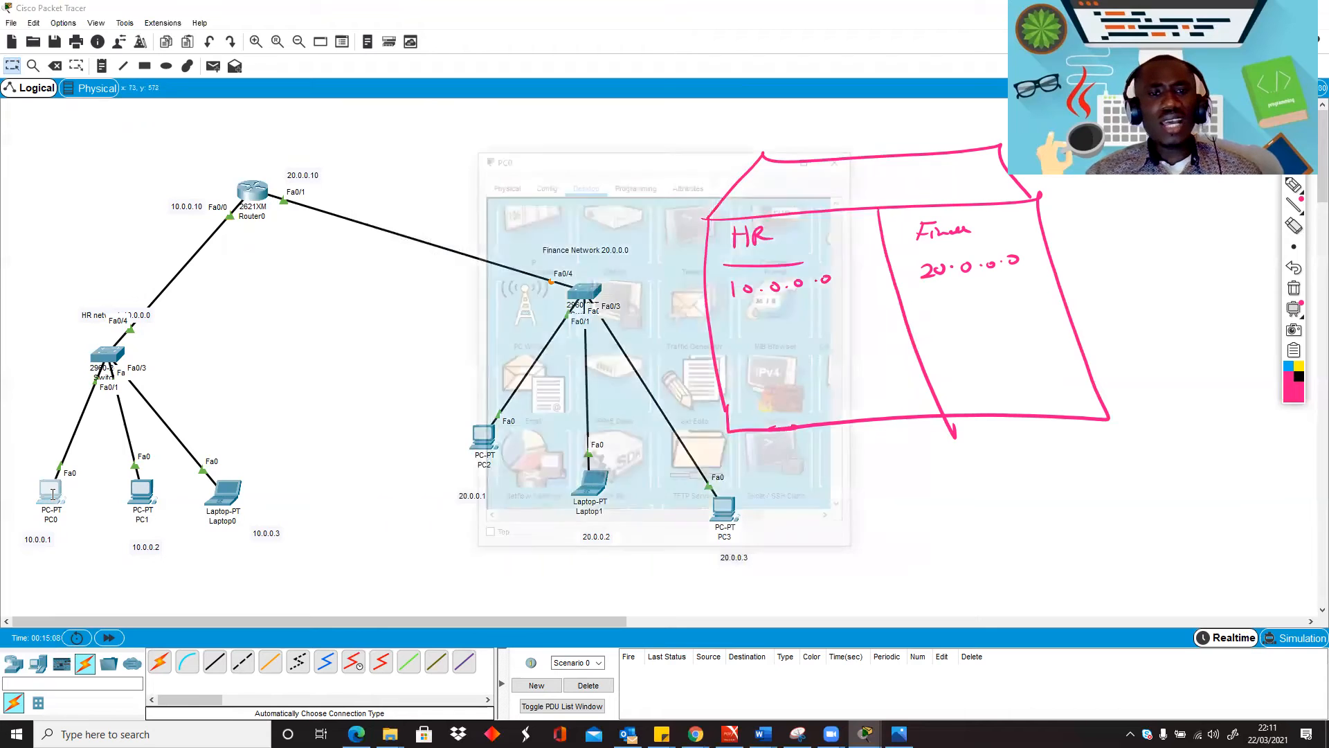
{"action": "left_click_drag", "start_coordinate": [622, 168], "coordinate": [445, 180]}
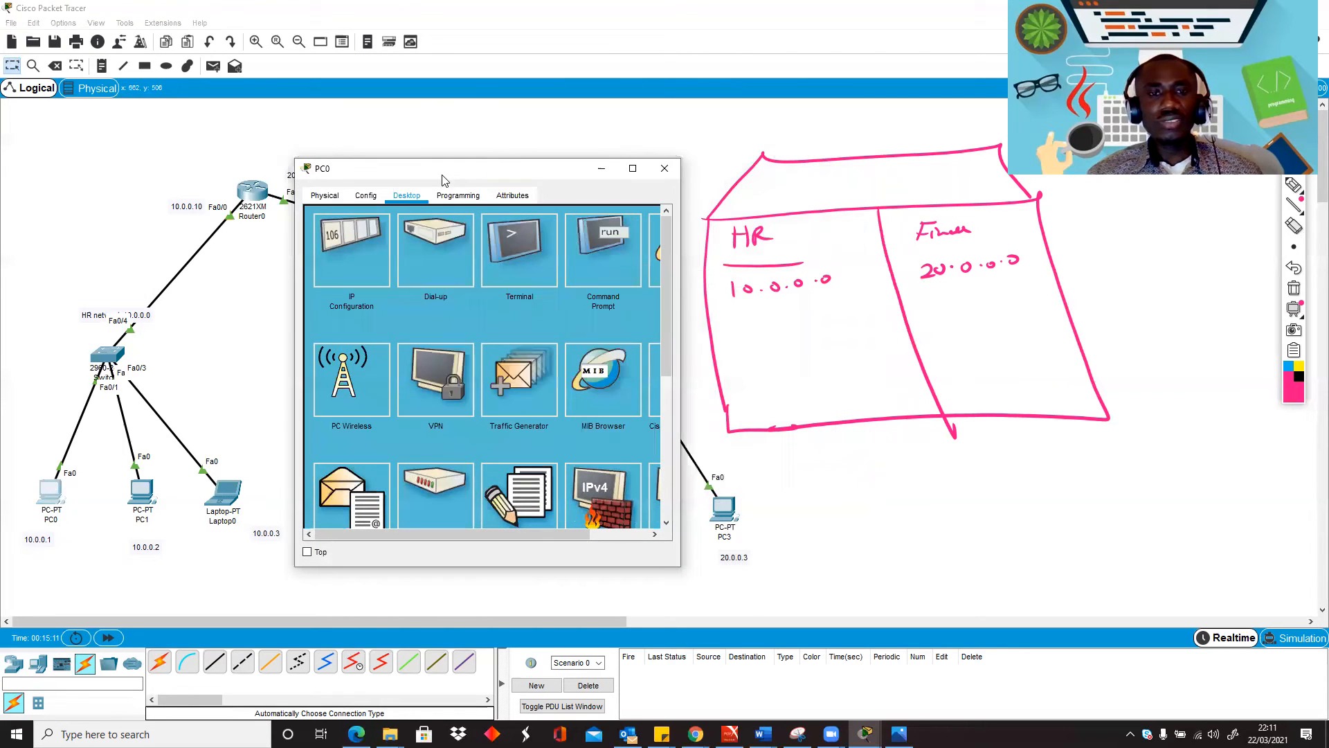
{"action": "left_click", "coordinate": [620, 259]}
{"action": "scroll", "coordinate": [461, 483], "scroll_direction": "down", "scroll_amount": 15}
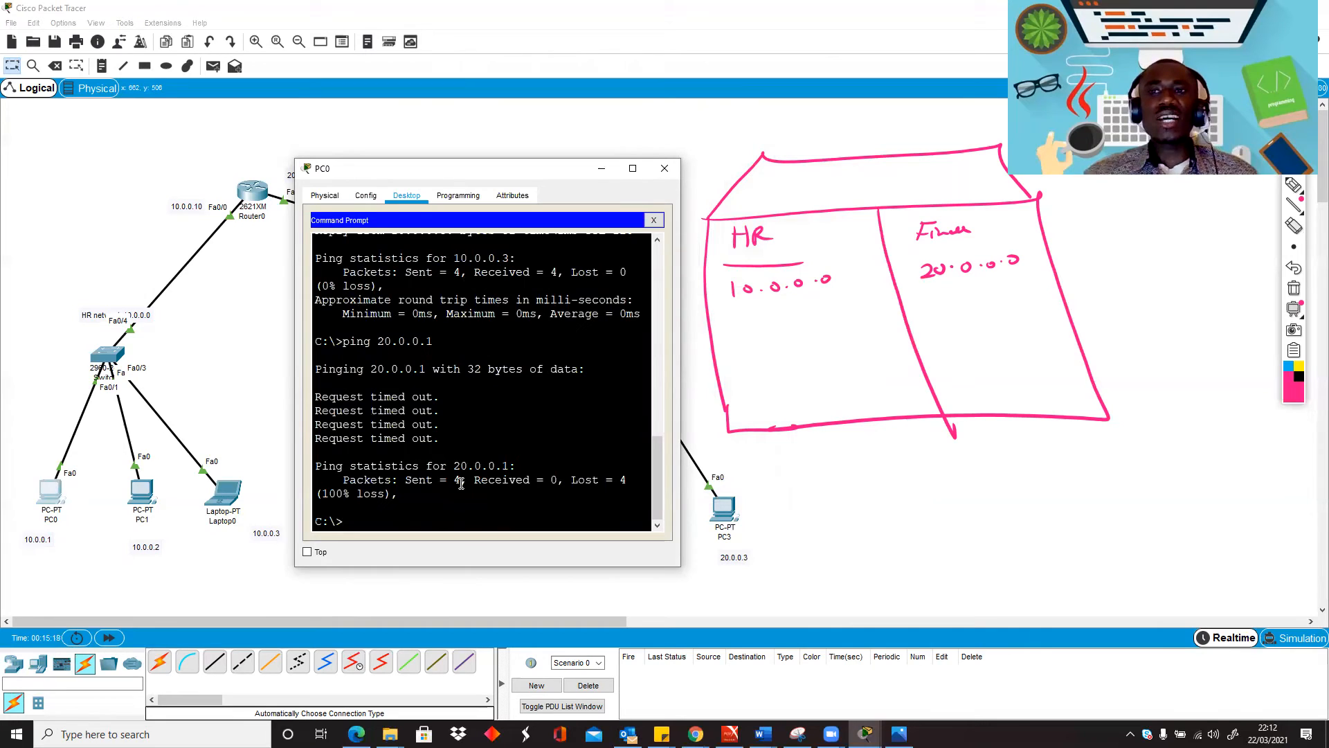
{"action": "type", "text": "ping 20.0.0.1"}
{"action": "key", "text": "Return"}
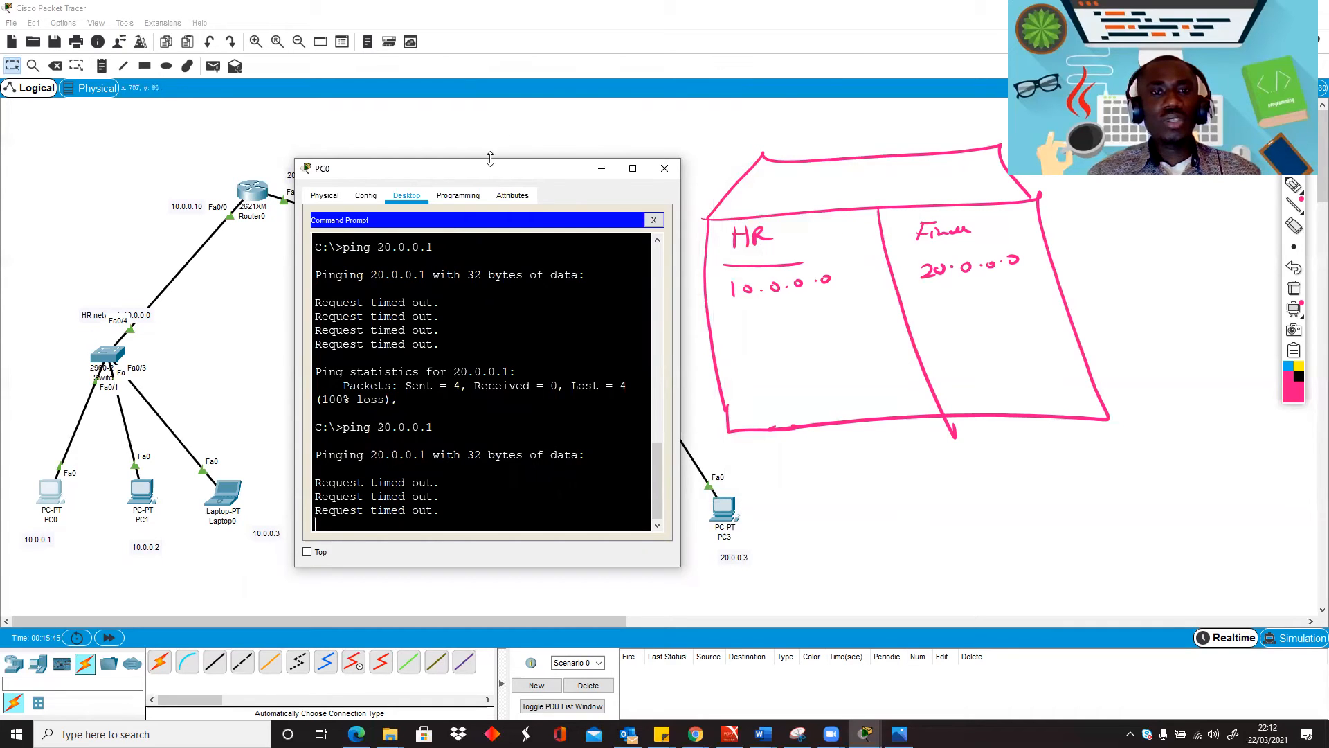
{"action": "left_click_drag", "start_coordinate": [495, 169], "coordinate": [624, 153]}
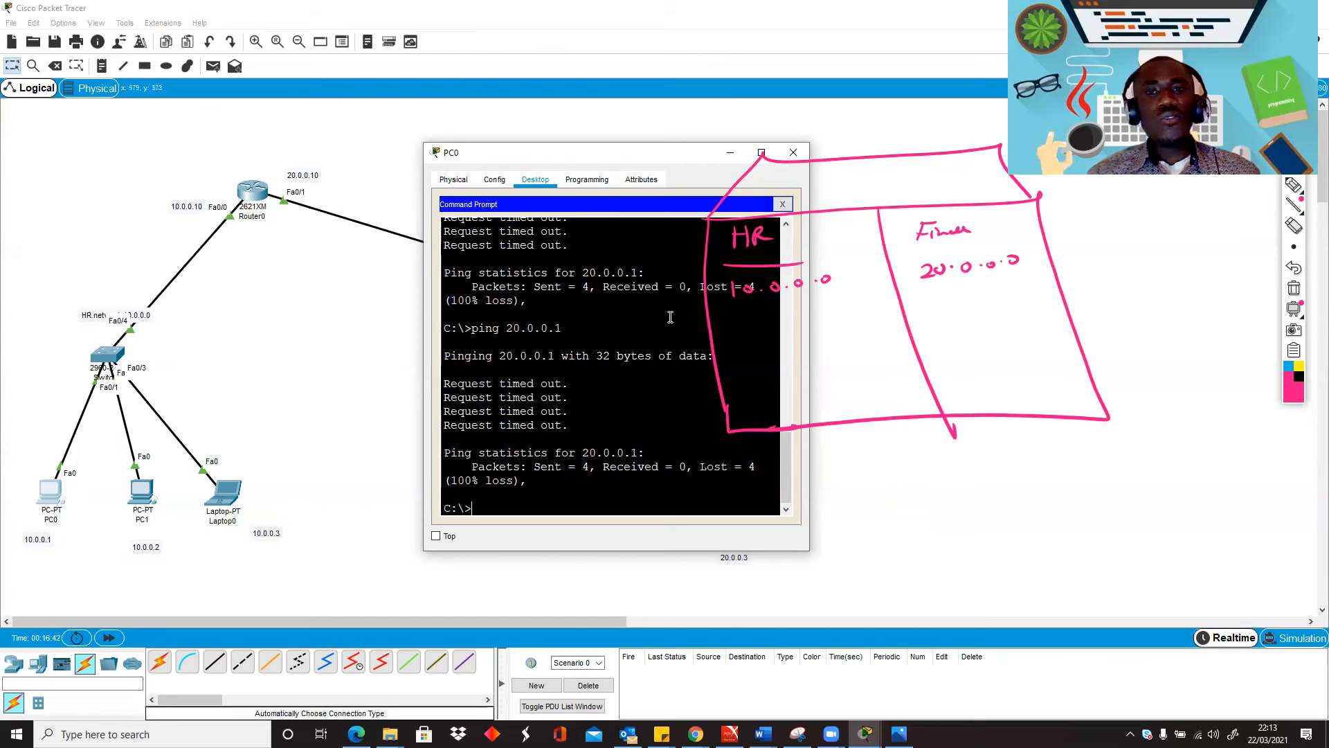
{"action": "left_click", "coordinate": [782, 203]}
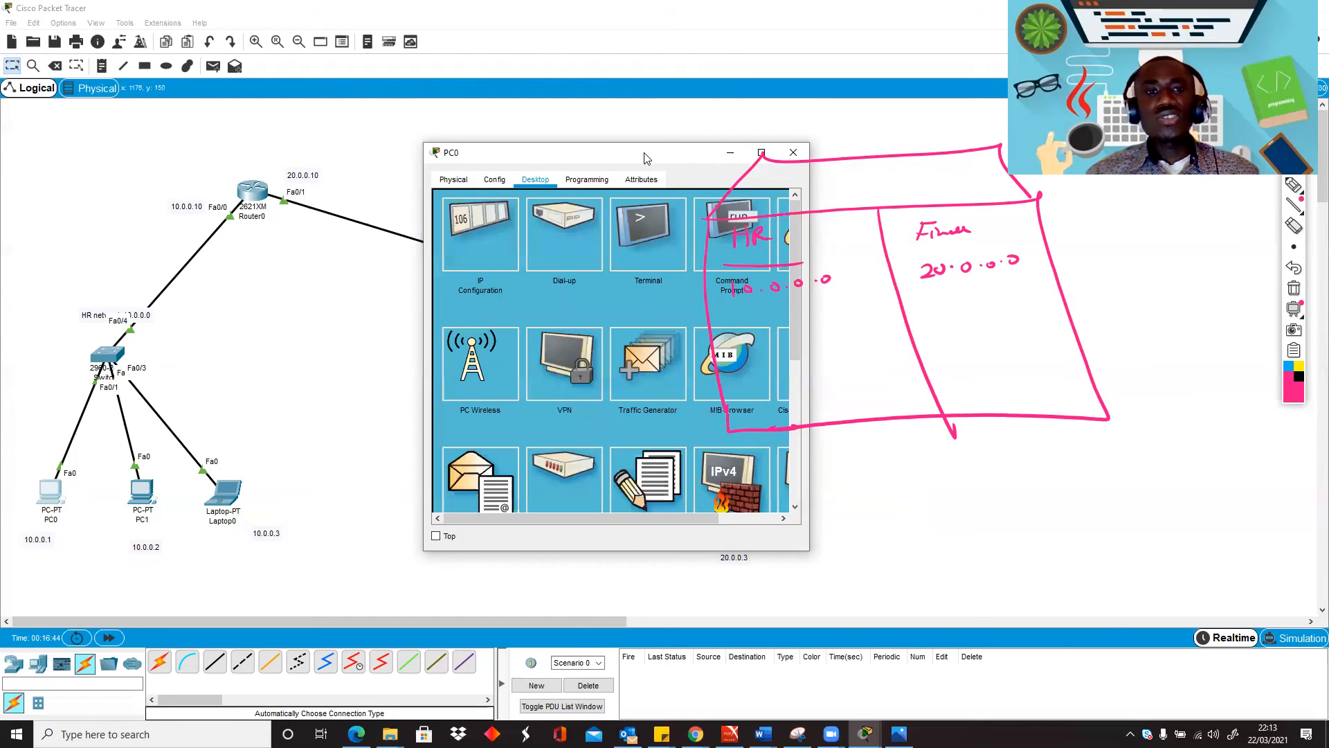
Set PC0's IPv4 default gateway to 10.0.0.10 in its IP configuration and close PC0's window.
{"action": "left_click_drag", "start_coordinate": [650, 157], "coordinate": [503, 150]}
{"action": "left_click", "coordinate": [360, 238]}
{"action": "left_click", "coordinate": [432, 304]}
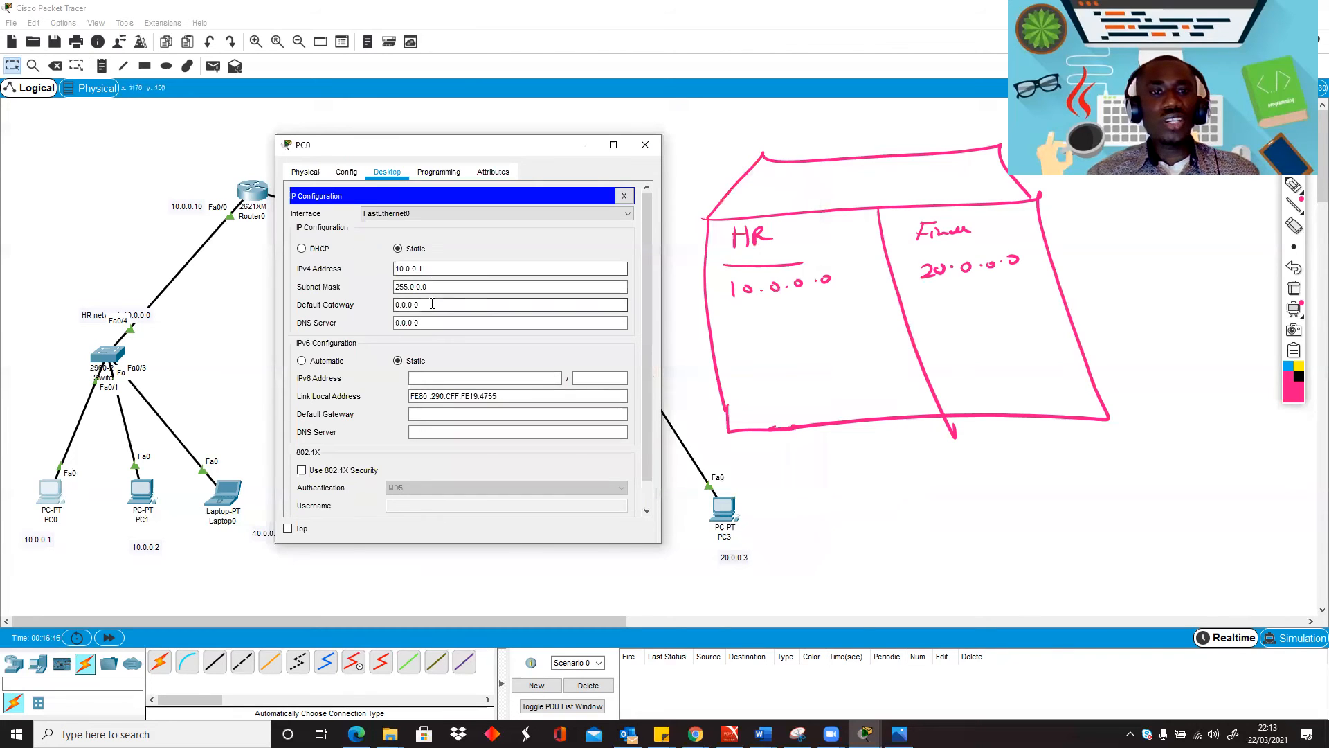
{"action": "key", "text": "BackSpace"}
{"action": "key", "text": "BackSpace"}
{"action": "key", "text": "BackSpace"}
{"action": "key", "text": "BackSpace"}
{"action": "key", "text": "BackSpace"}
{"action": "key", "text": "BackSpace"}
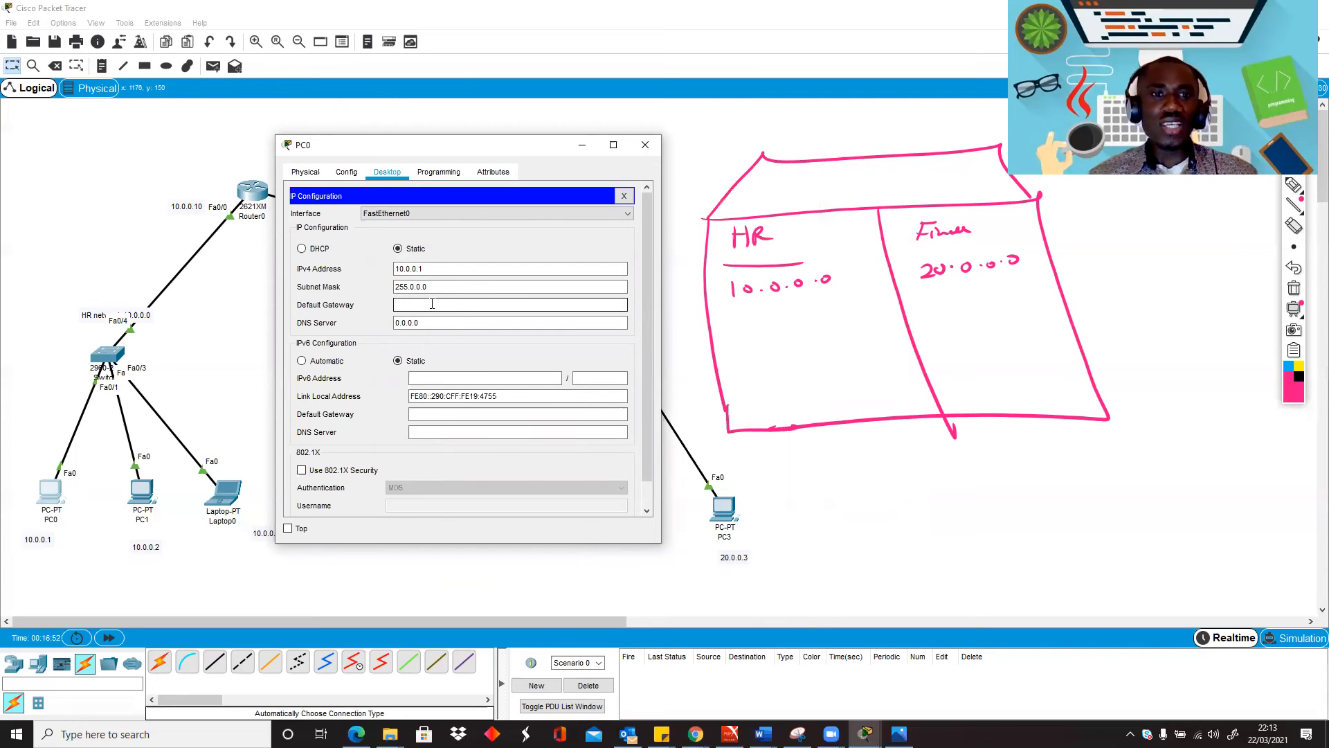
{"action": "type", "text": "10.0.0.10"}
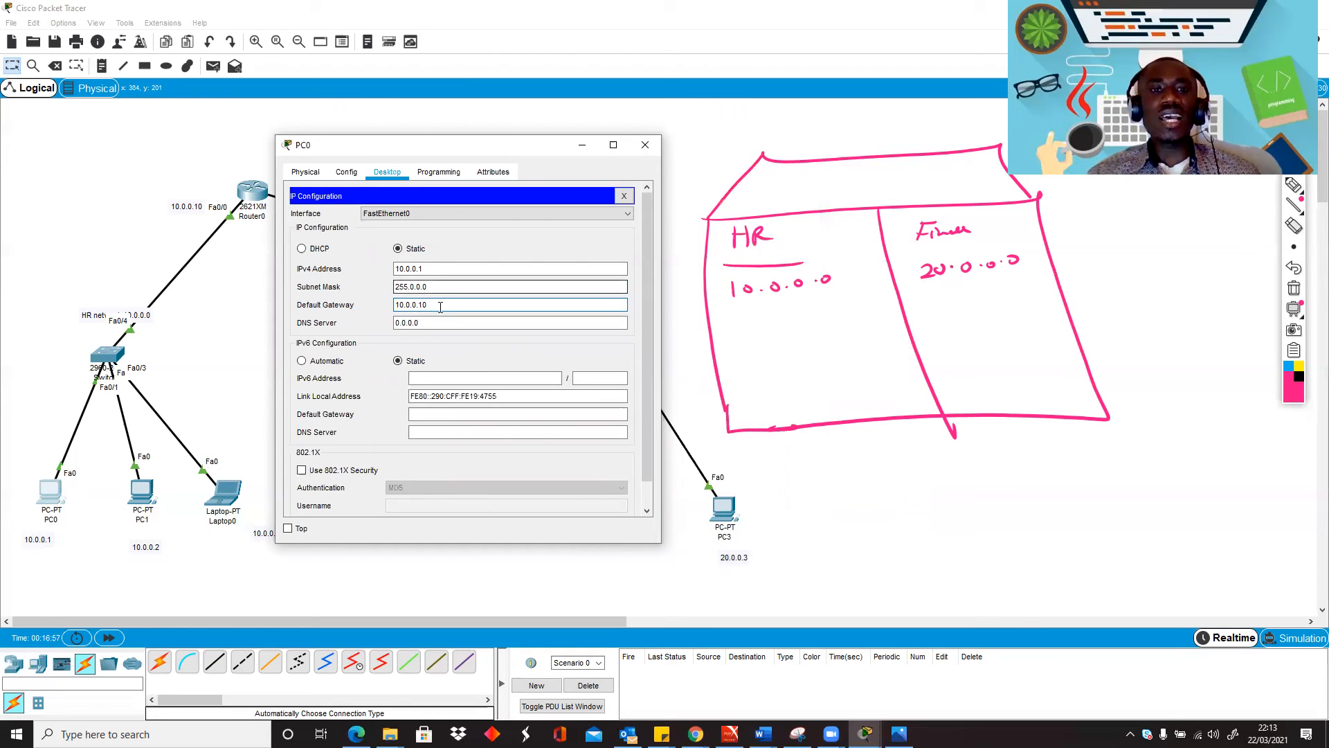
{"action": "left_click_drag", "start_coordinate": [439, 306], "coordinate": [389, 305]}
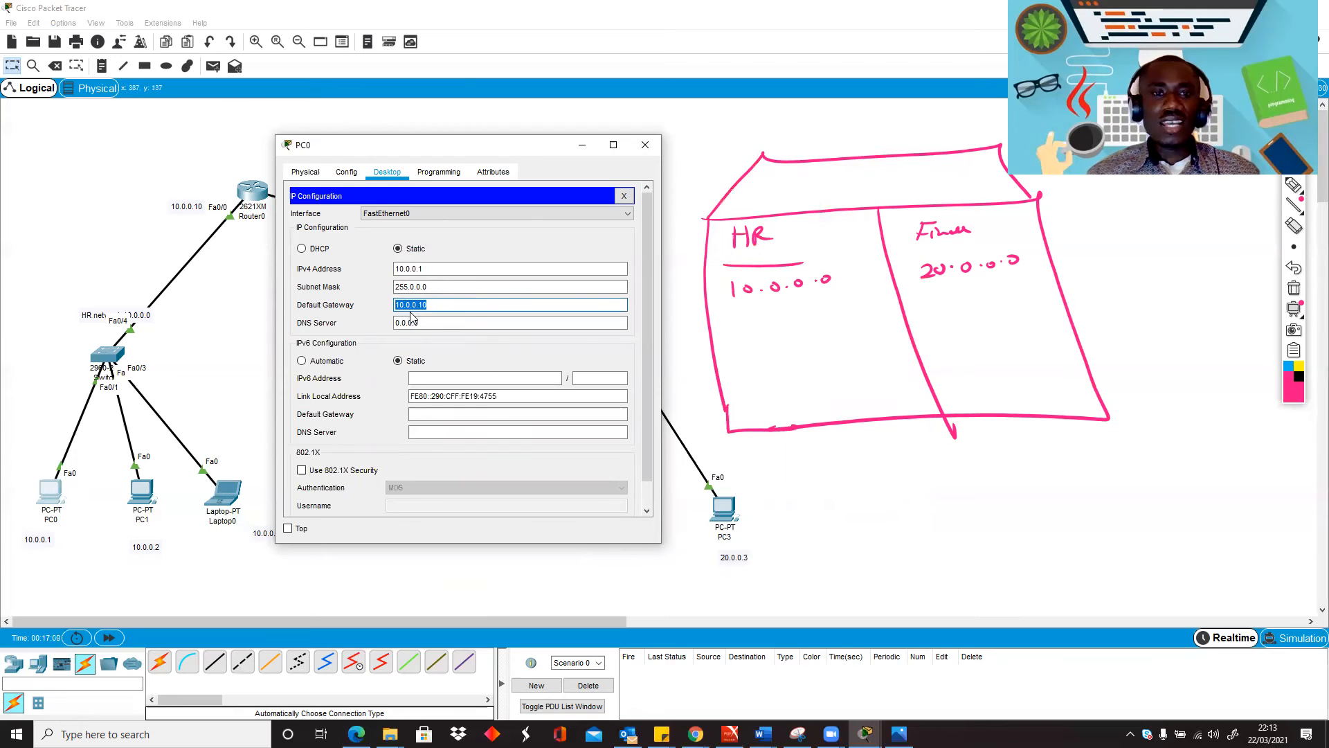
{"action": "left_click", "coordinate": [645, 144]}
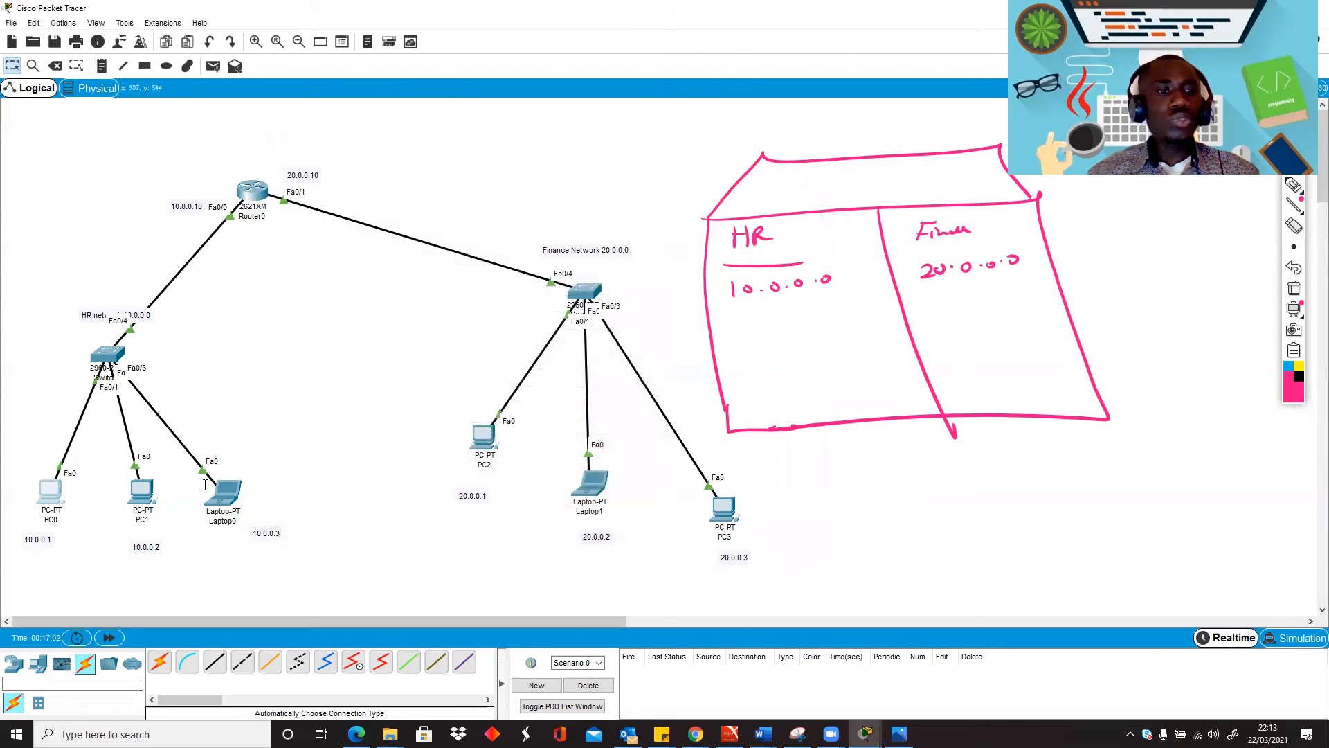
Set PC1's IPv4 default gateway to 10.0.0.10 in its IP configuration and close PC1's window.
{"action": "left_click", "coordinate": [142, 492]}
{"action": "left_click", "coordinate": [559, 254]}
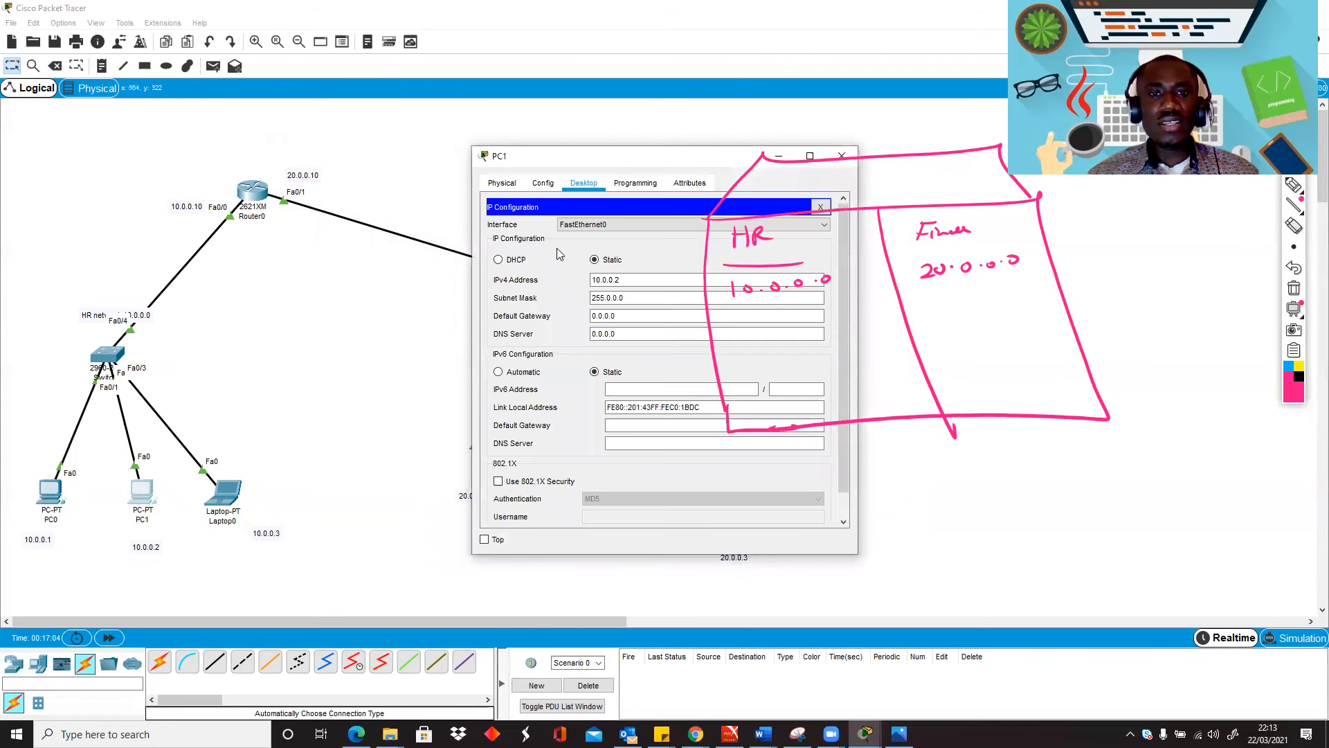
{"action": "left_click", "coordinate": [626, 318]}
{"action": "left_click_drag", "start_coordinate": [625, 318], "coordinate": [551, 317]}
{"action": "type", "text": "1"}
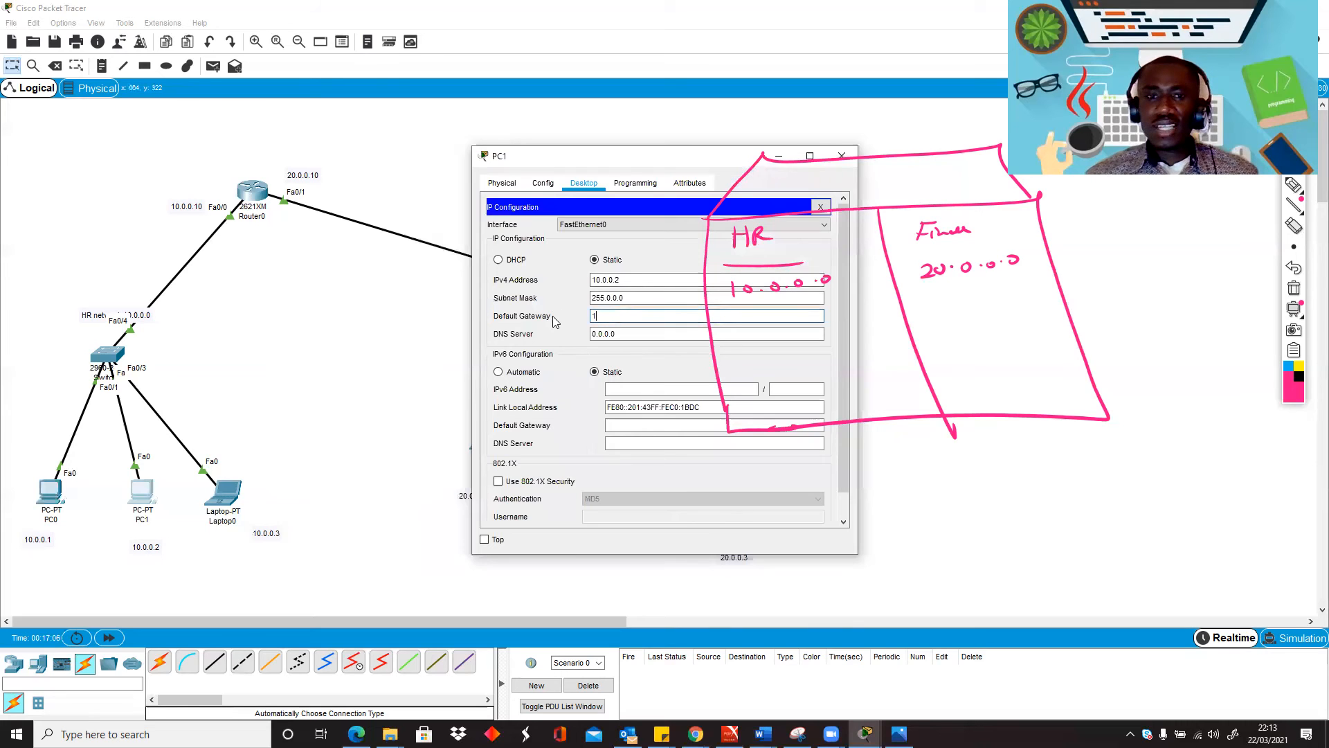
{"action": "type", "text": "0.0.0.10"}
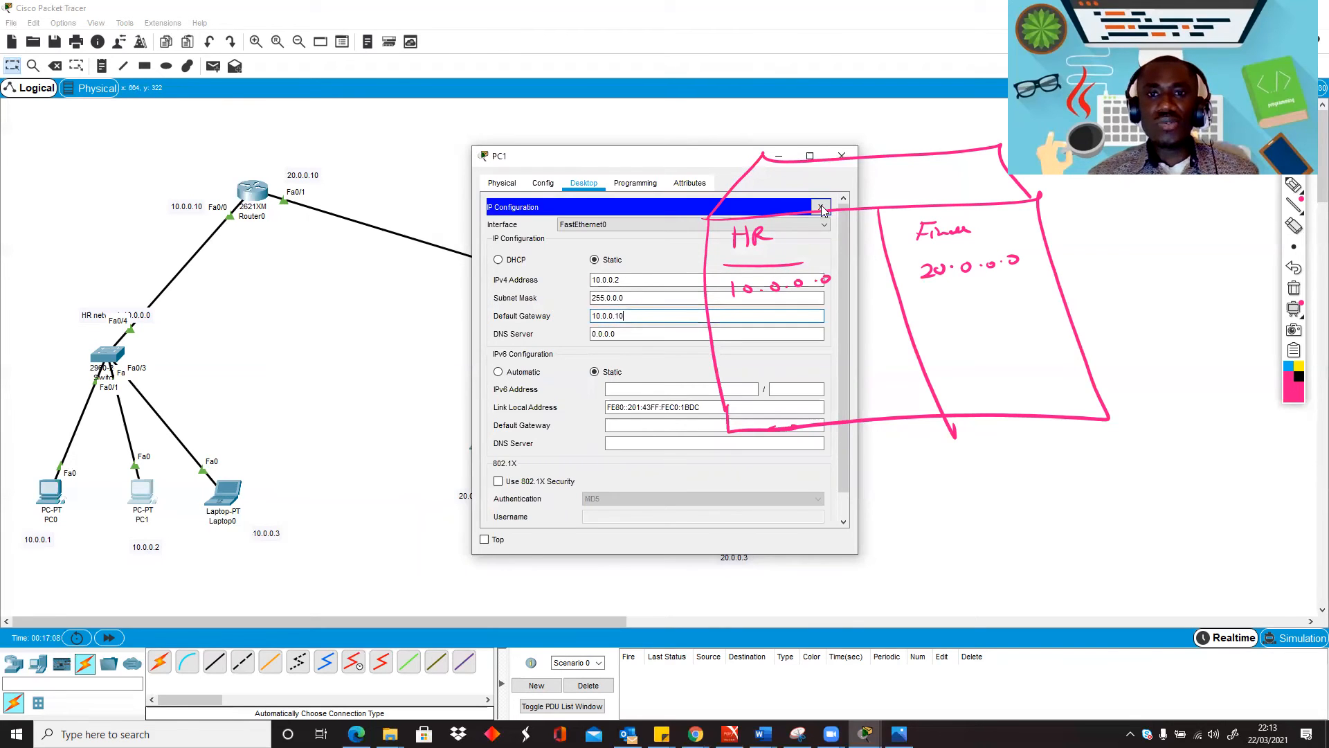
{"action": "left_click", "coordinate": [840, 156]}
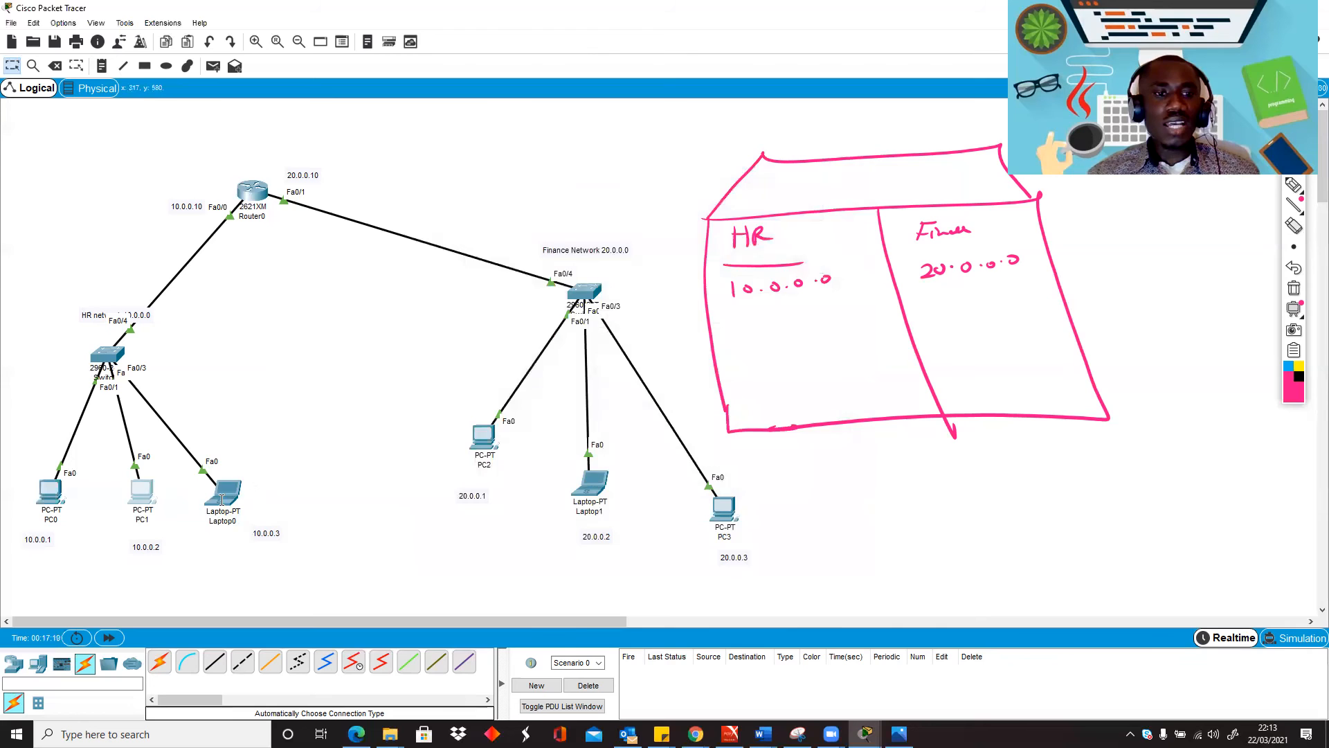
Set Laptop0's IPv4 default gateway to 10.0.0.10 in its IP configuration and close Laptop0's window.
{"action": "left_click", "coordinate": [223, 494]}
{"action": "left_click", "coordinate": [534, 236]}
{"action": "left_click", "coordinate": [616, 316]}
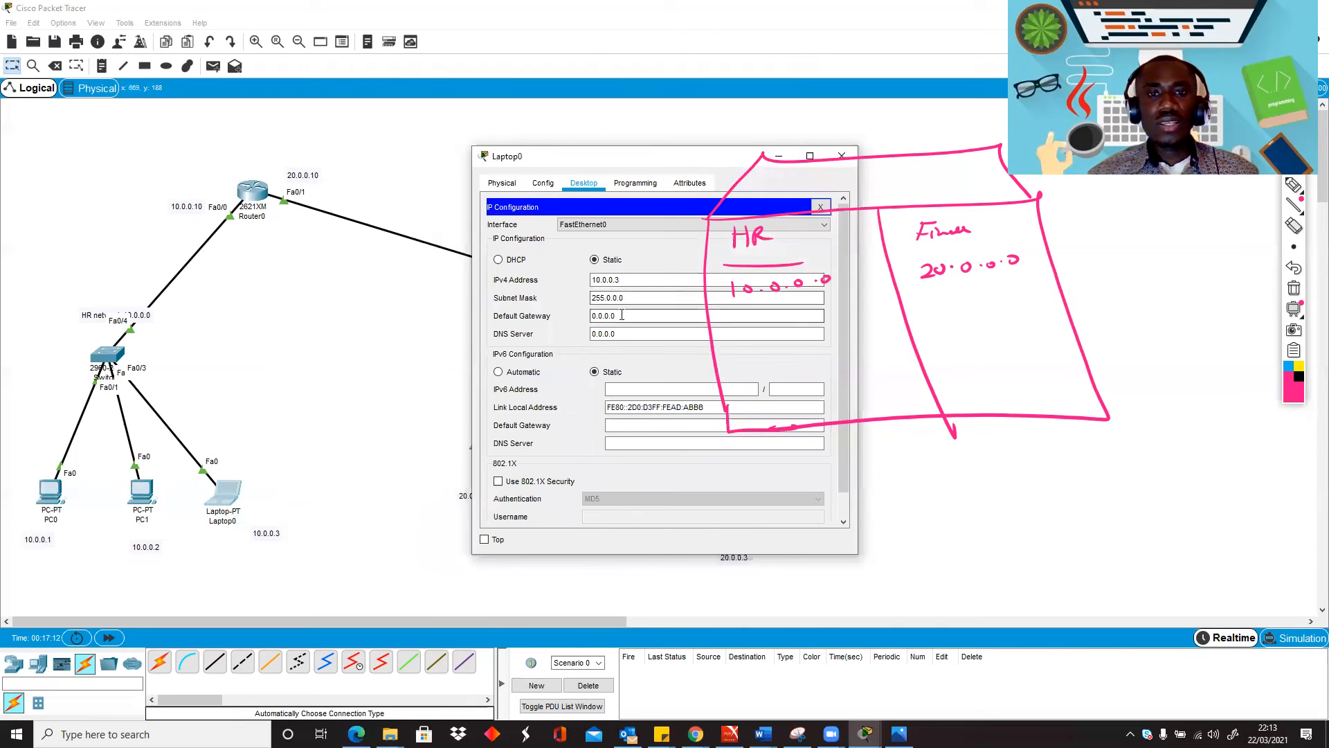
{"action": "key", "text": "BackSpace"}
{"action": "key", "text": "BackSpace"}
{"action": "key", "text": "BackSpace"}
{"action": "key", "text": "BackSpace"}
{"action": "key", "text": "BackSpace"}
{"action": "key", "text": "BackSpace"}
{"action": "key", "text": "BackSpace"}
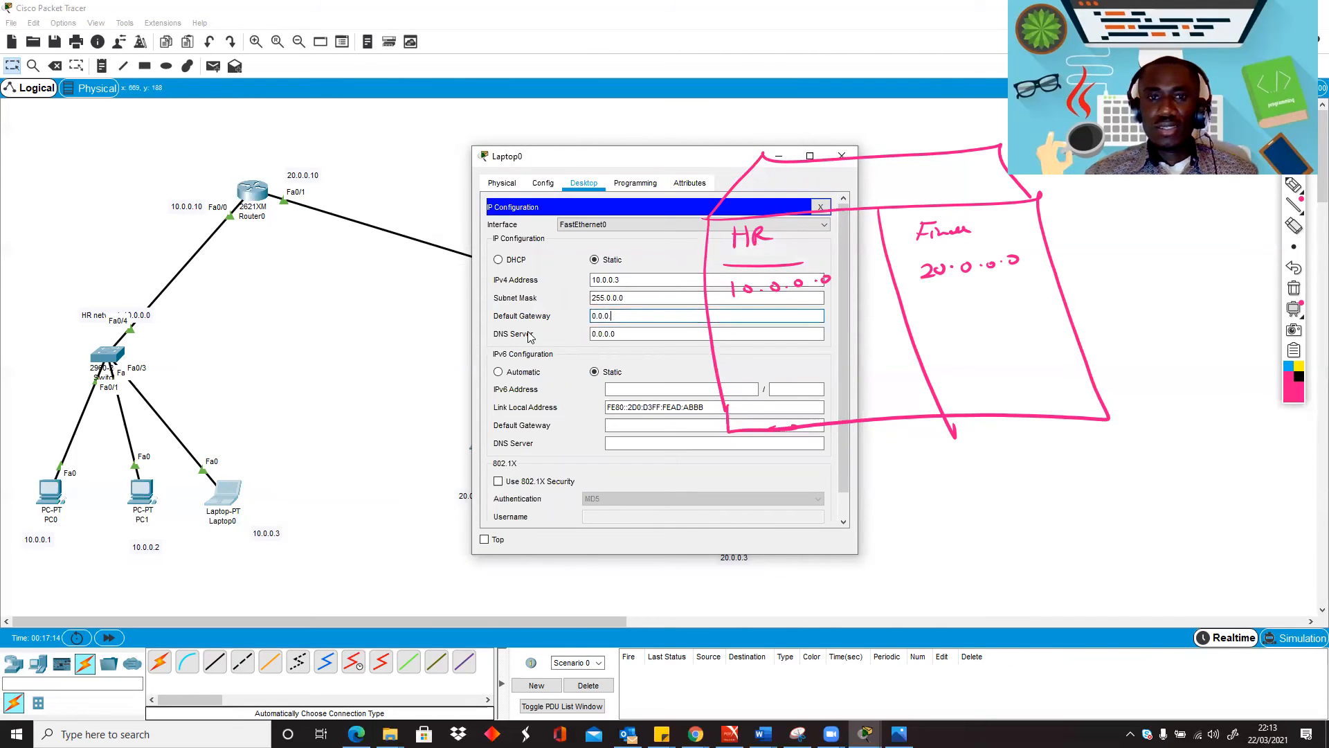
{"action": "type", "text": "10.0.0"}
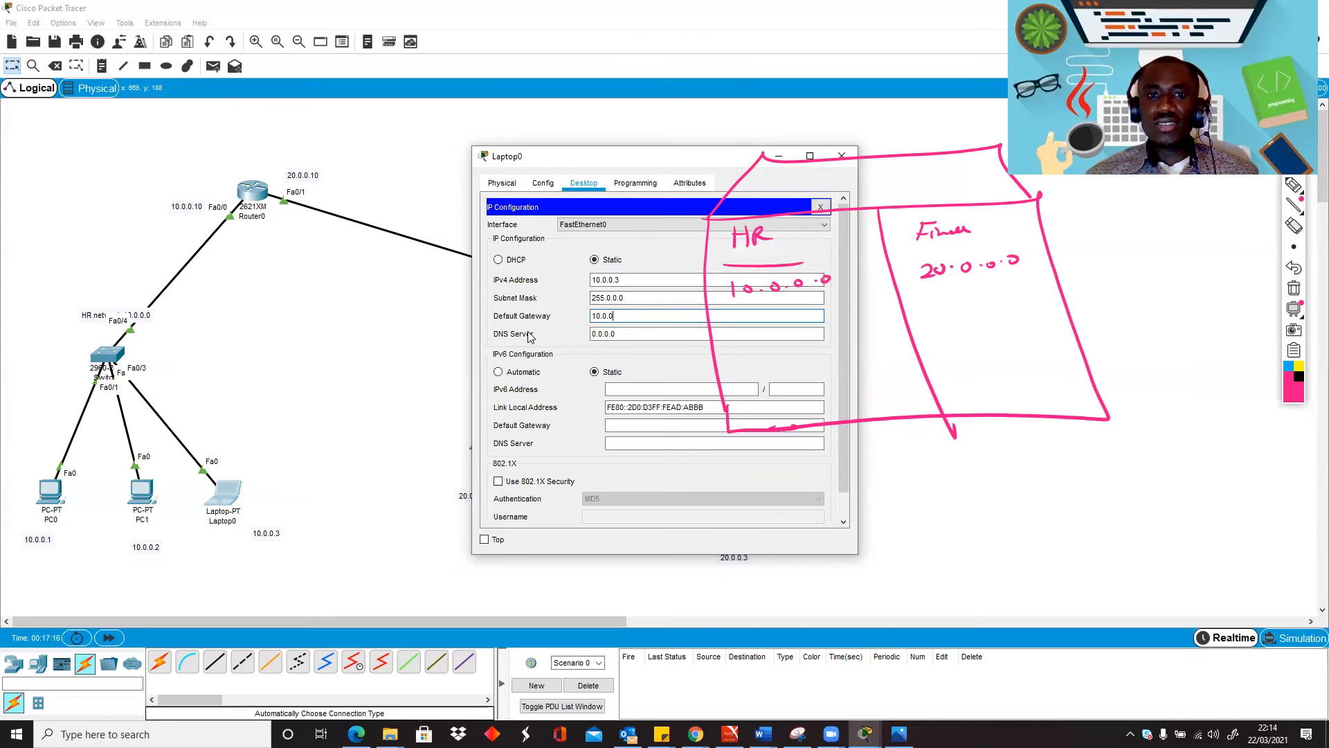
{"action": "type", "text": ".10"}
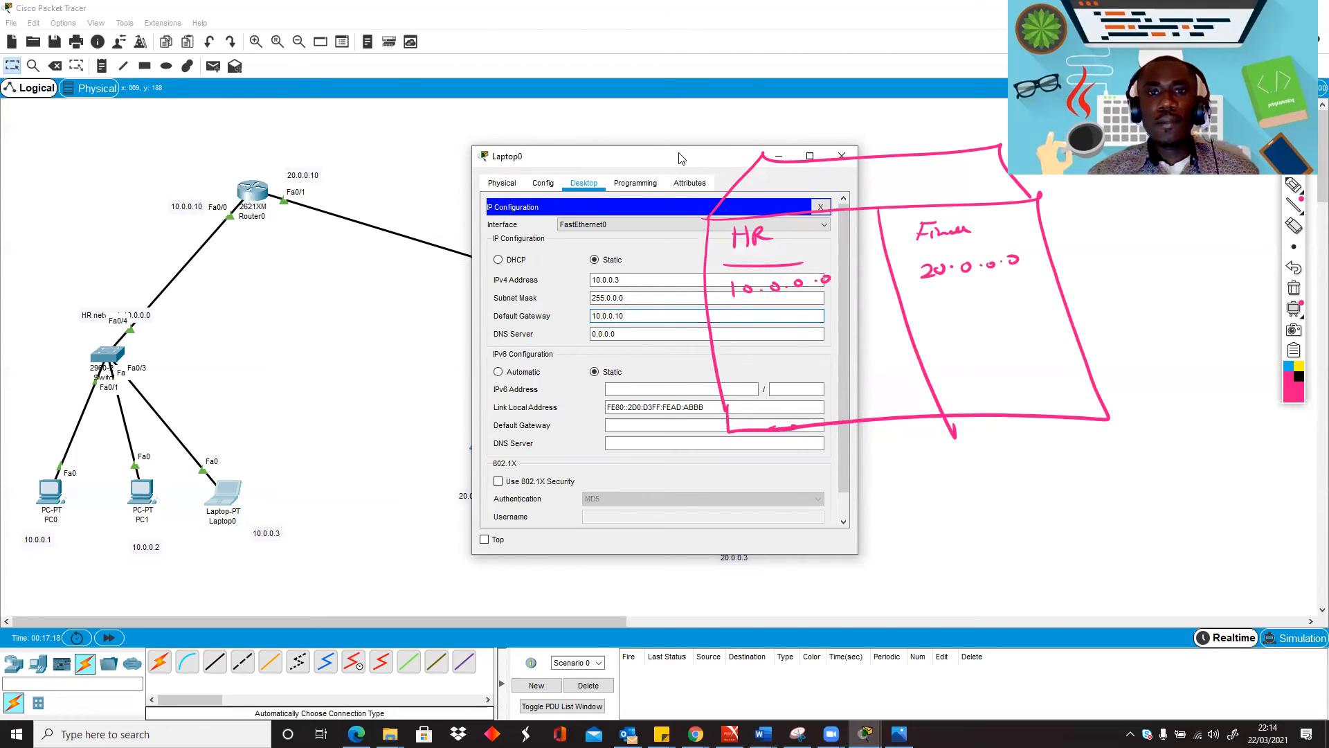
{"action": "left_click_drag", "start_coordinate": [680, 158], "coordinate": [504, 162]}
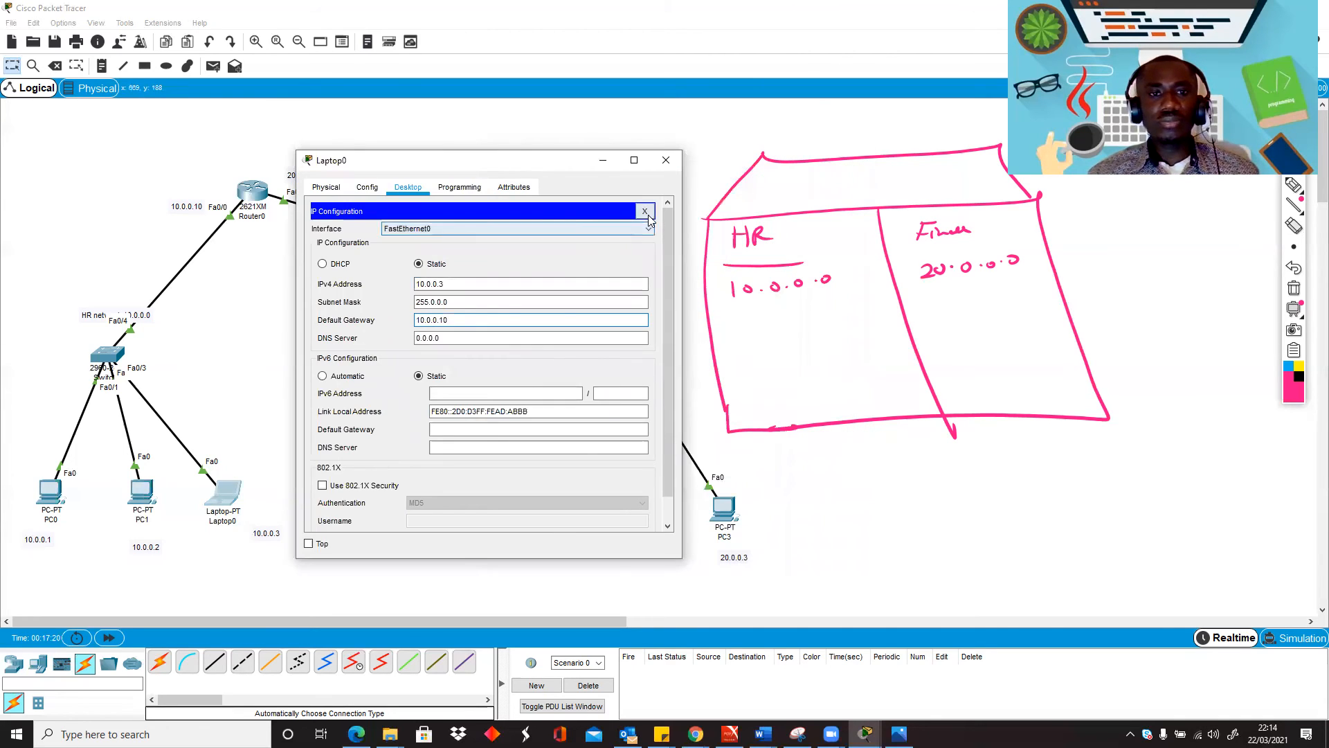
{"action": "left_click", "coordinate": [672, 160]}
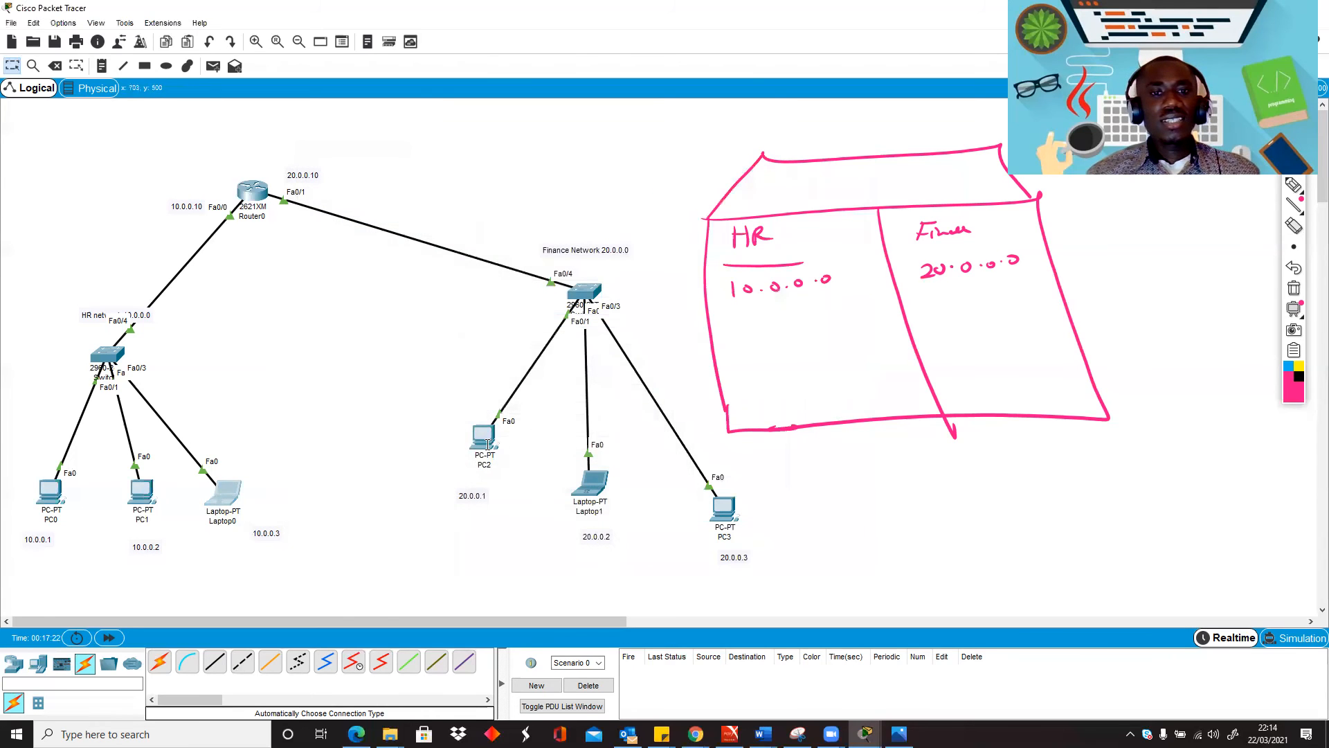
Dismiss PC2's command prompt, set its IPv4 default gateway to 20.0.0.10 in the IP configuration and close PC2's window.
{"action": "left_click", "coordinate": [484, 434]}
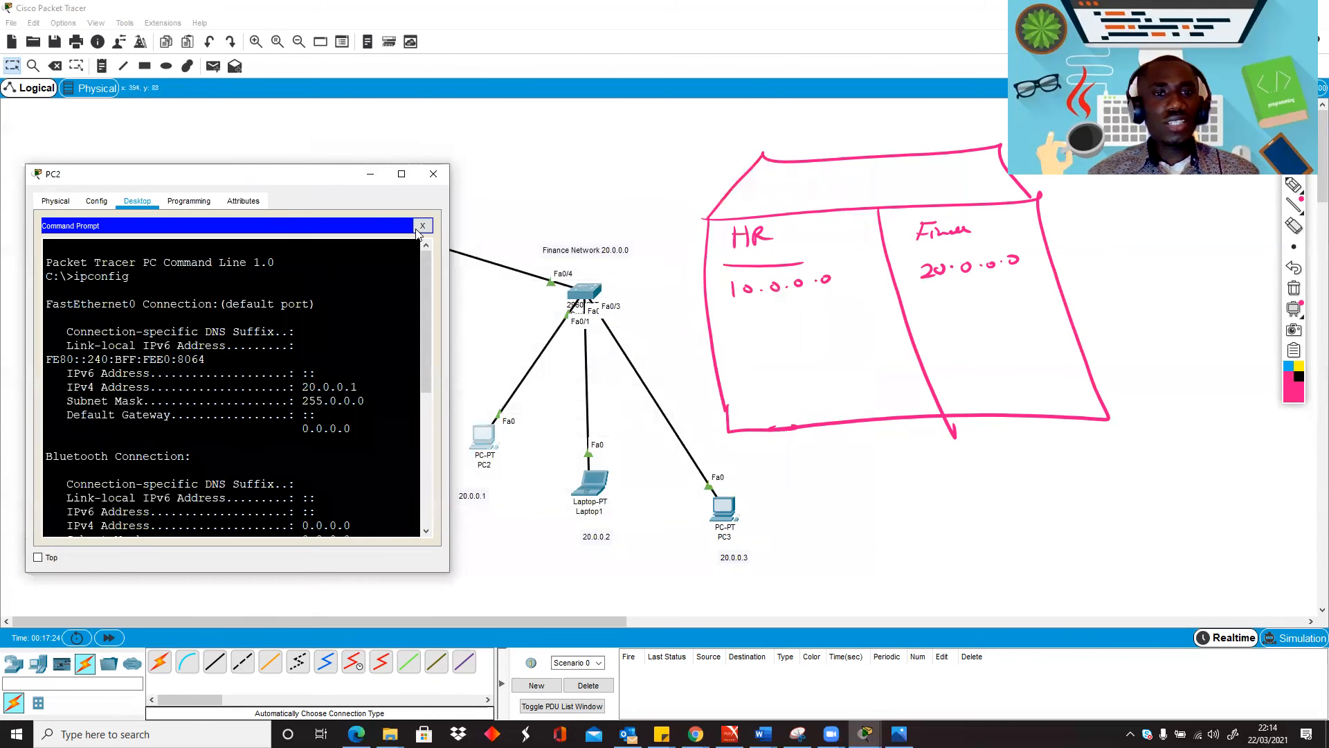
{"action": "left_click", "coordinate": [419, 226]}
{"action": "left_click_drag", "start_coordinate": [344, 186], "coordinate": [387, 374]}
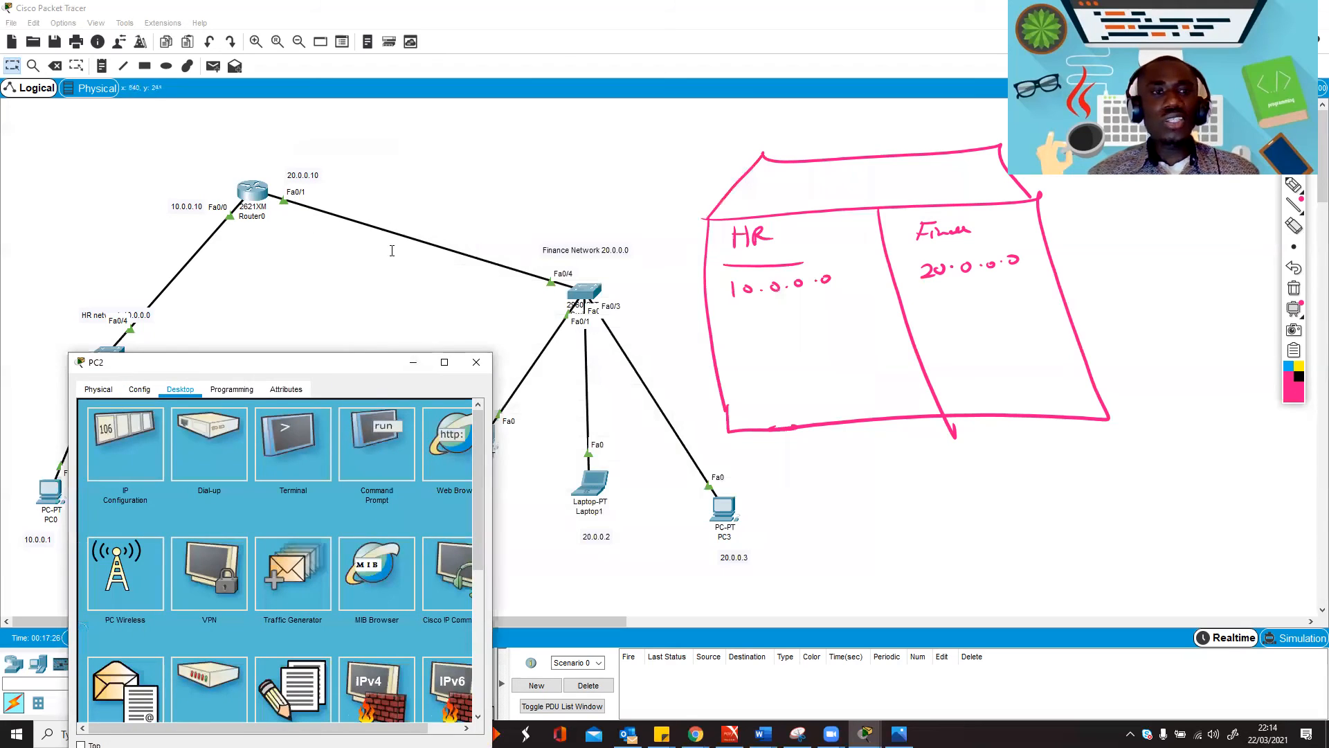
{"action": "left_click", "coordinate": [109, 460]}
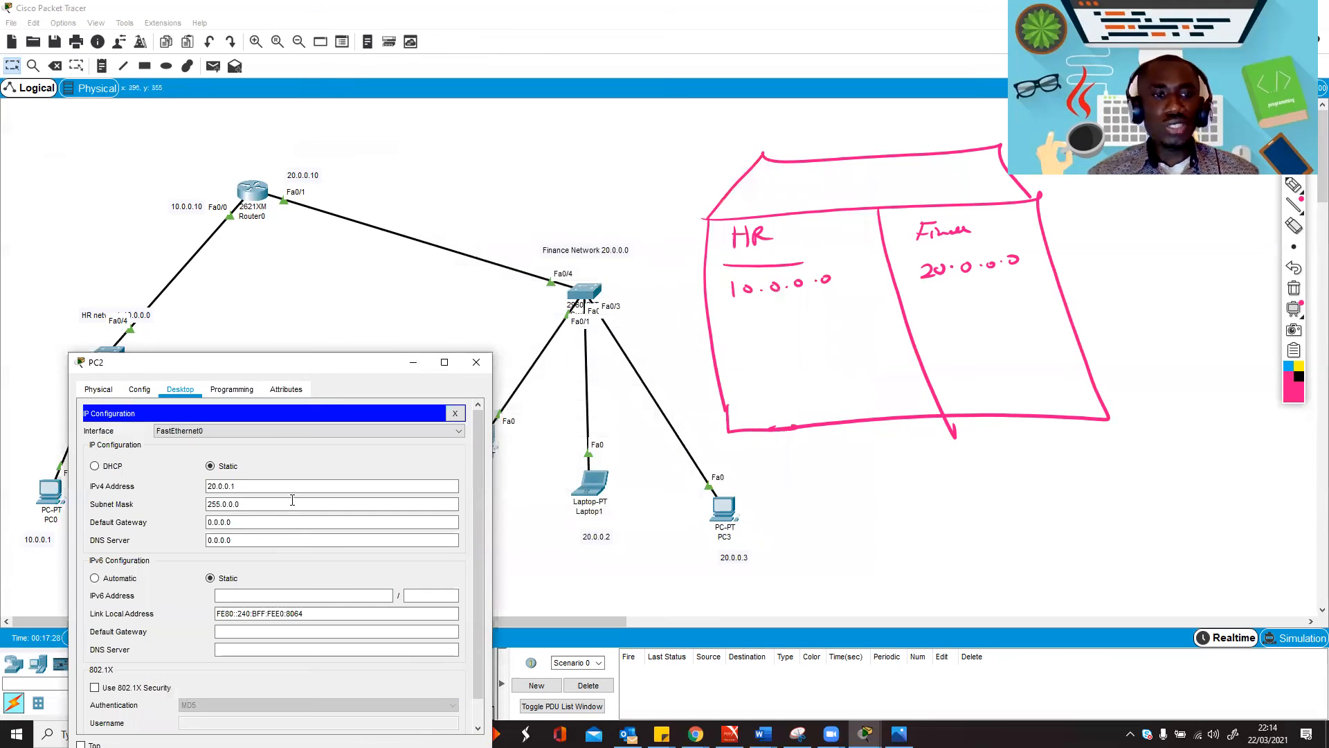
{"action": "left_click", "coordinate": [252, 528]}
{"action": "key", "text": "BackSpace"}
{"action": "key", "text": "BackSpace"}
{"action": "key", "text": "BackSpace"}
{"action": "key", "text": "BackSpace"}
{"action": "key", "text": "BackSpace"}
{"action": "key", "text": "BackSpace"}
{"action": "key", "text": "BackSpace"}
{"action": "type", "text": "20"}
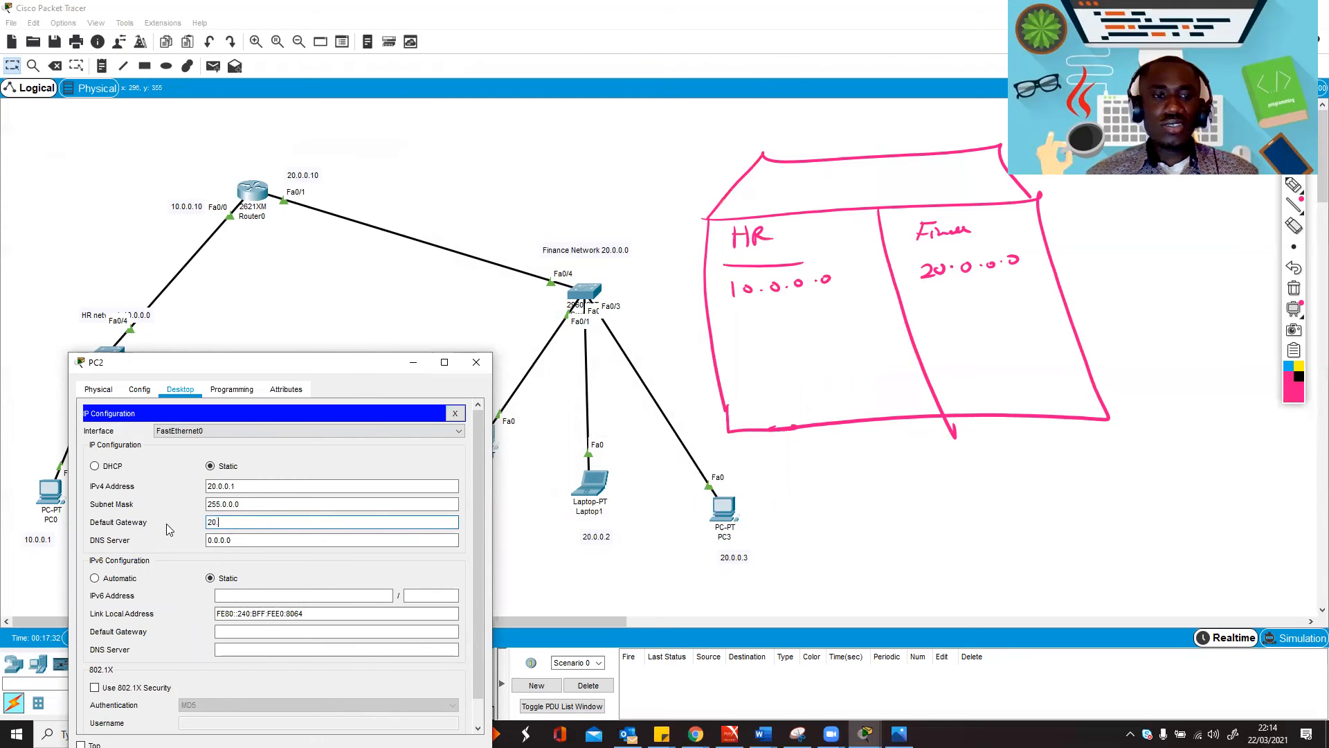
{"action": "type", "text": ".0.0.10"}
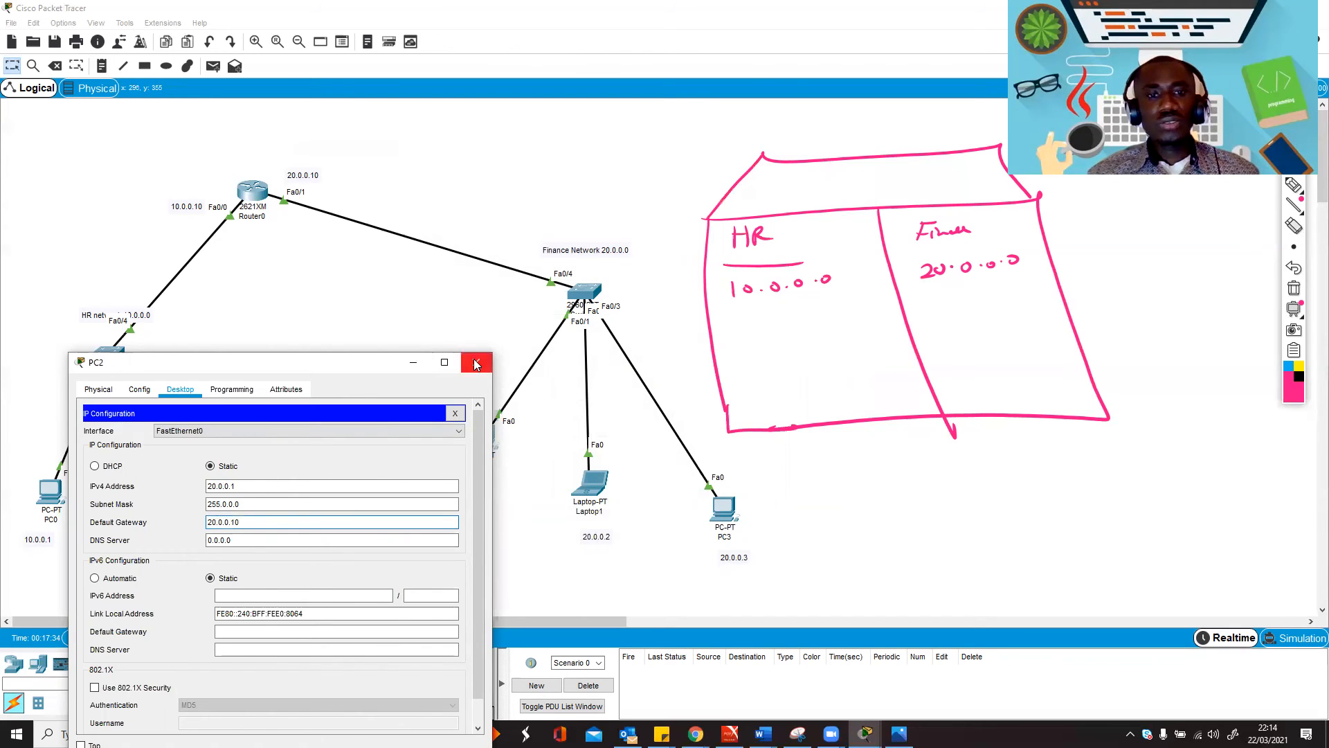
{"action": "left_click", "coordinate": [476, 362]}
Set Laptop1's IPv4 default gateway to 20.0.0.10 in its IP configuration and close Laptop1's window.
{"action": "left_click", "coordinate": [590, 482]}
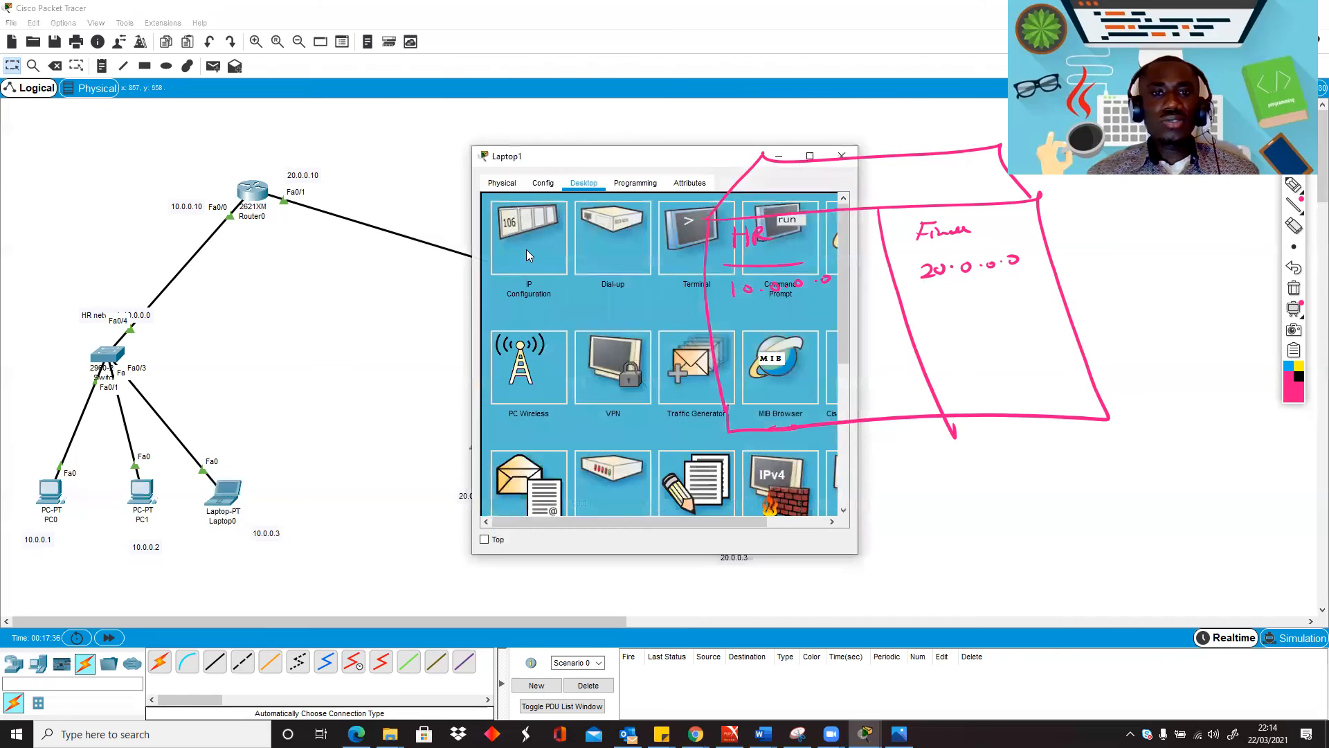
{"action": "left_click", "coordinate": [530, 256]}
{"action": "left_click", "coordinate": [629, 315]}
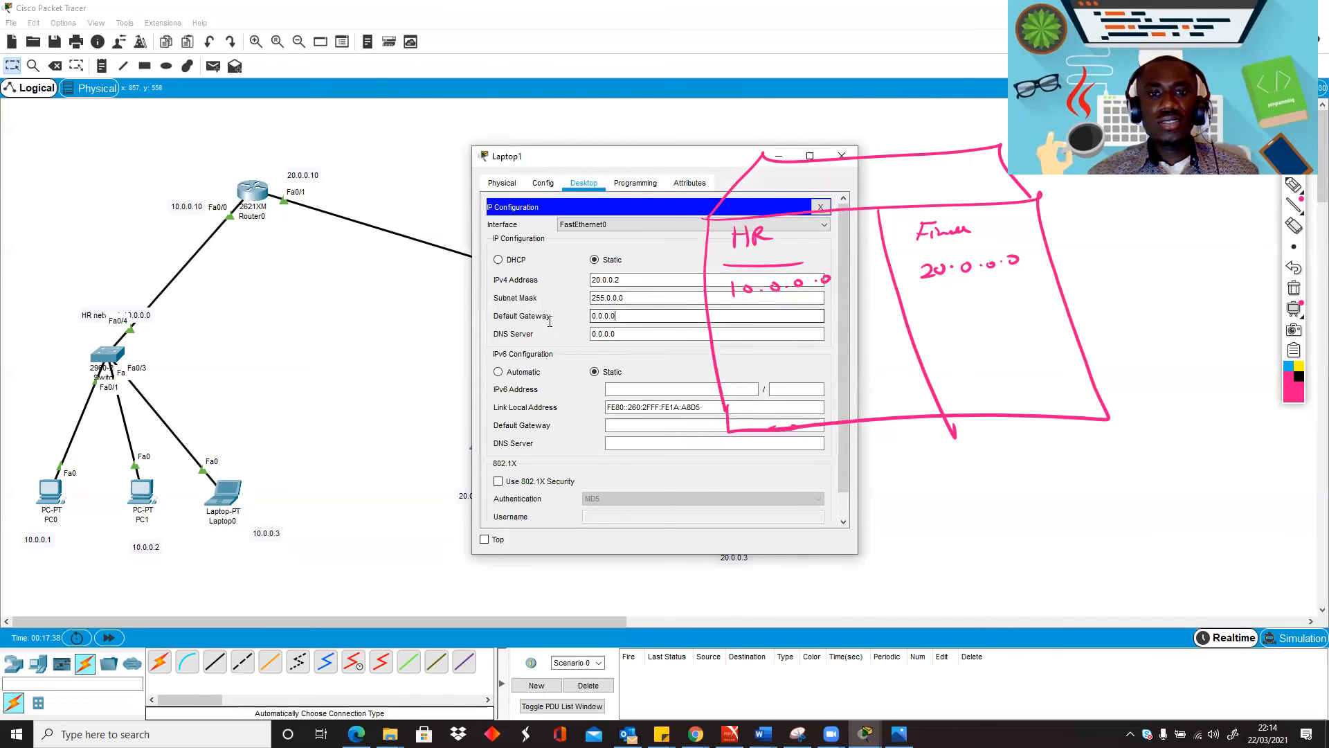
{"action": "left_click_drag", "start_coordinate": [617, 316], "coordinate": [542, 320]}
{"action": "type", "text": "20.0.0.10"}
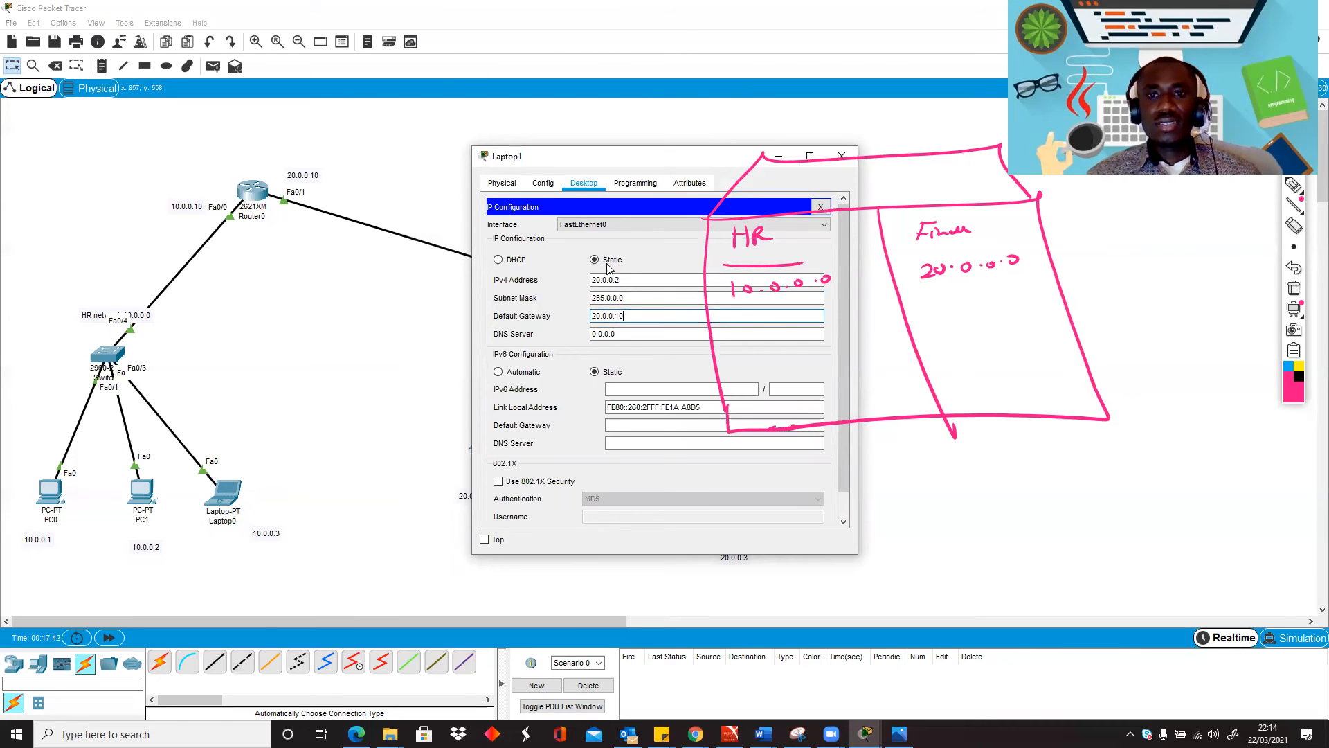
{"action": "left_click", "coordinate": [841, 155]}
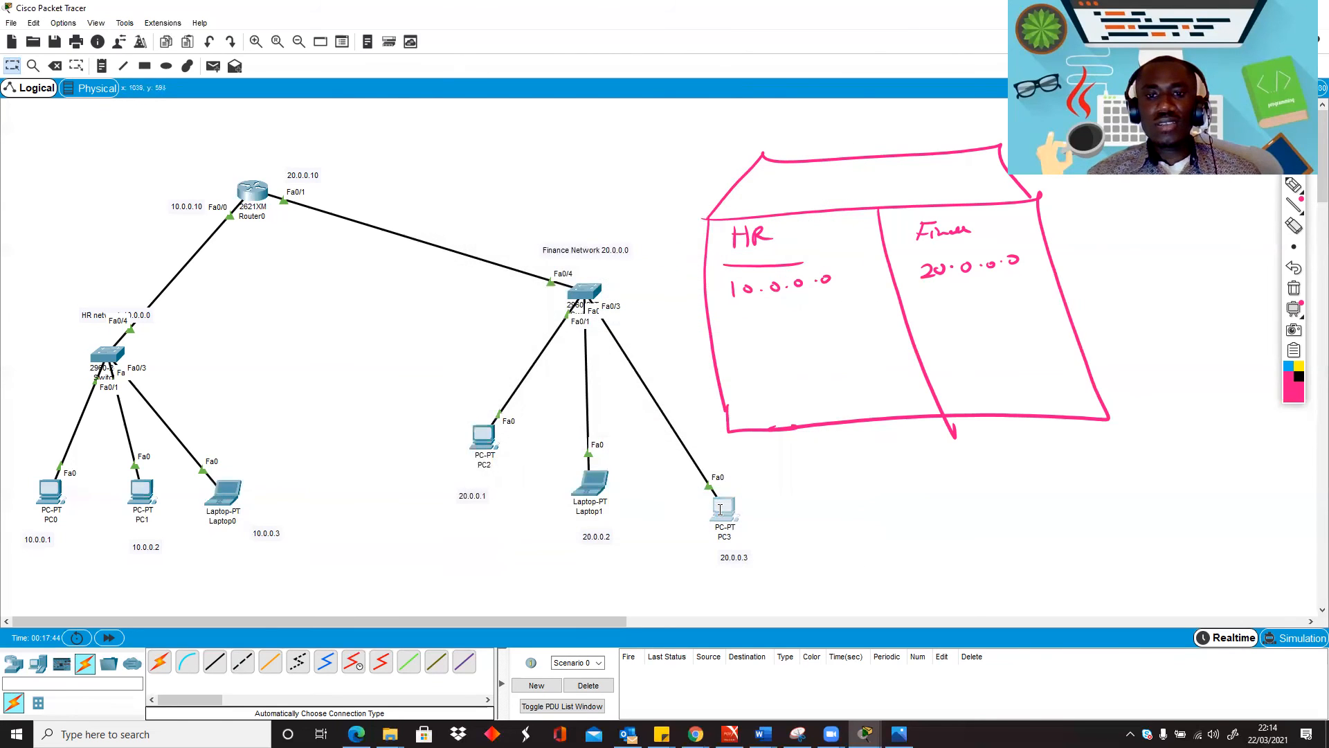
Set PC3's IPv4 default gateway to 20.0.0.10 in its IP configuration and close PC3's window.
{"action": "left_click", "coordinate": [722, 509]}
{"action": "left_click_drag", "start_coordinate": [526, 157], "coordinate": [243, 208]}
{"action": "left_click", "coordinate": [247, 291]}
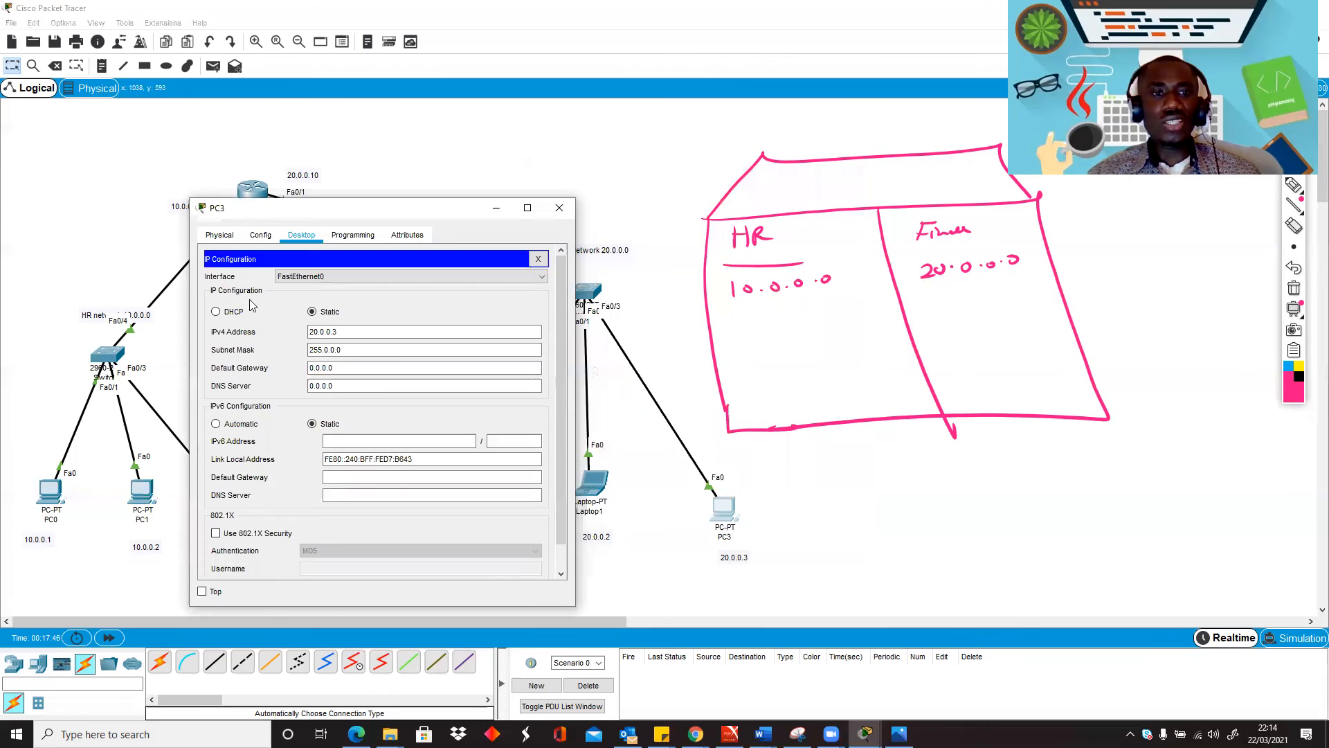
{"action": "left_click_drag", "start_coordinate": [349, 368], "coordinate": [256, 372]}
{"action": "type", "text": "200."}
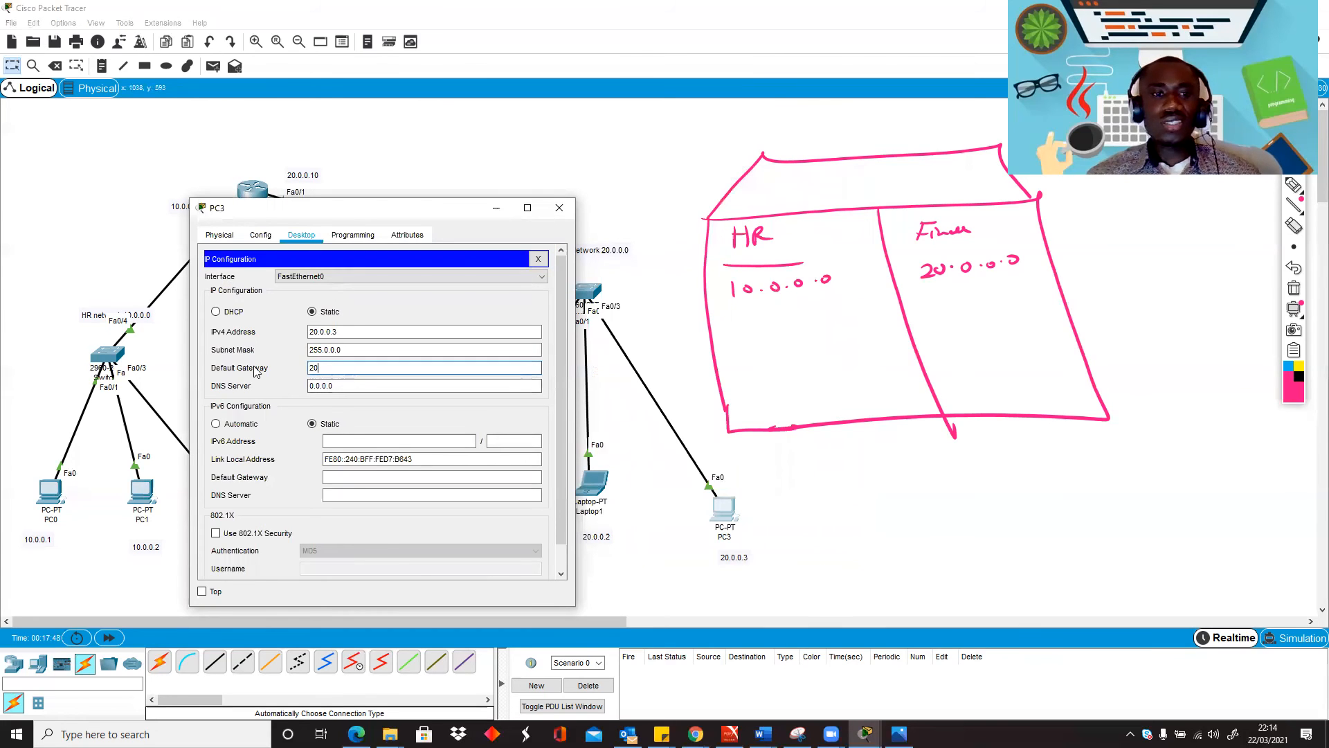
{"action": "key", "text": "BackSpace"}
{"action": "key", "text": "BackSpace"}
{"action": "type", "text": ".0.0.10"}
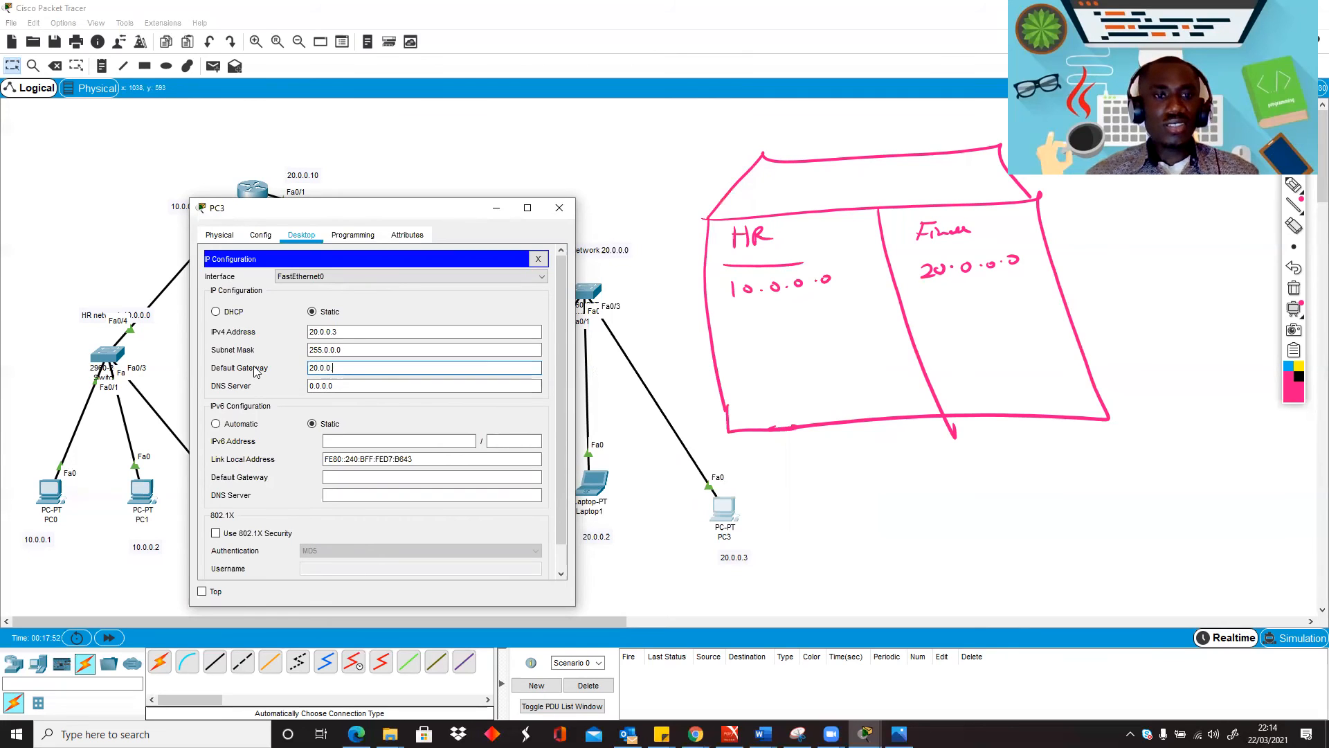
{"action": "left_click", "coordinate": [554, 200]}
Ping 20.0.0.1 from PC0's command prompt to test communication between the HR and Finance networks.
{"action": "left_click", "coordinate": [50, 491]}
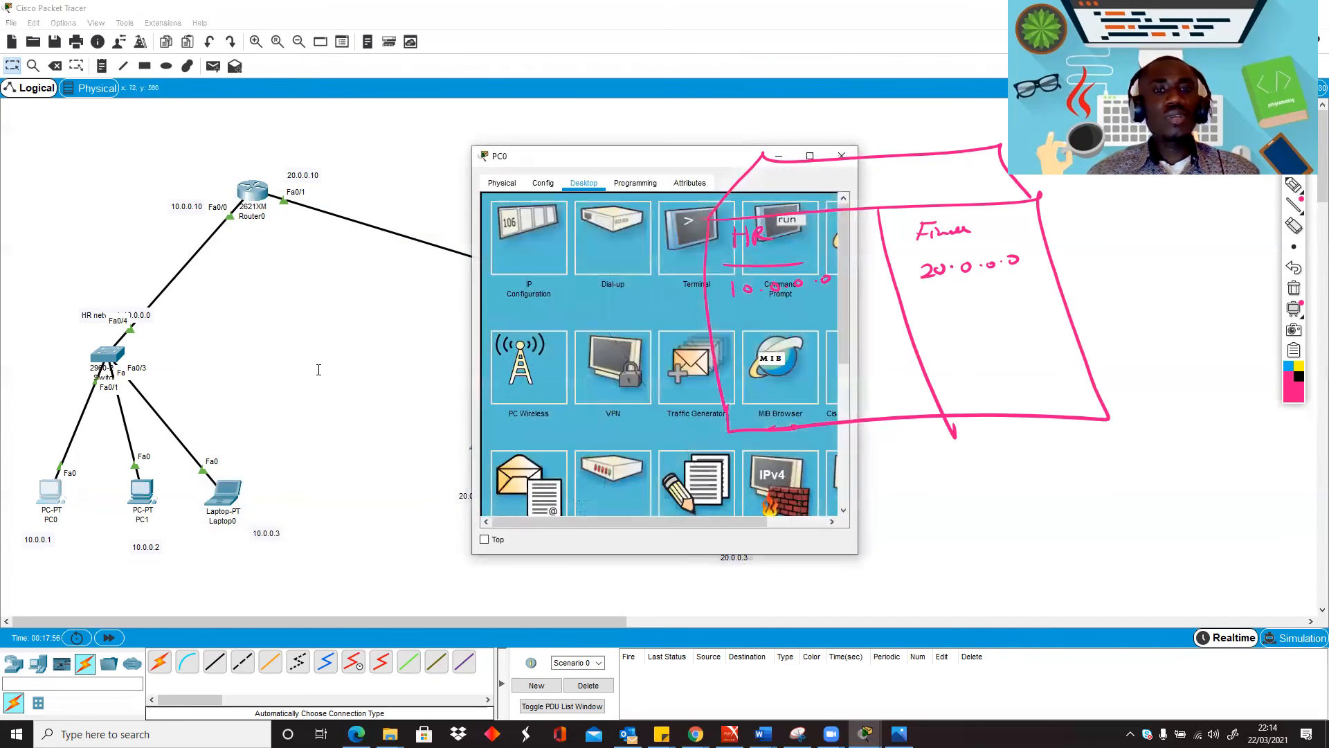
{"action": "left_click_drag", "start_coordinate": [621, 164], "coordinate": [365, 189]}
{"action": "left_click", "coordinate": [500, 257]}
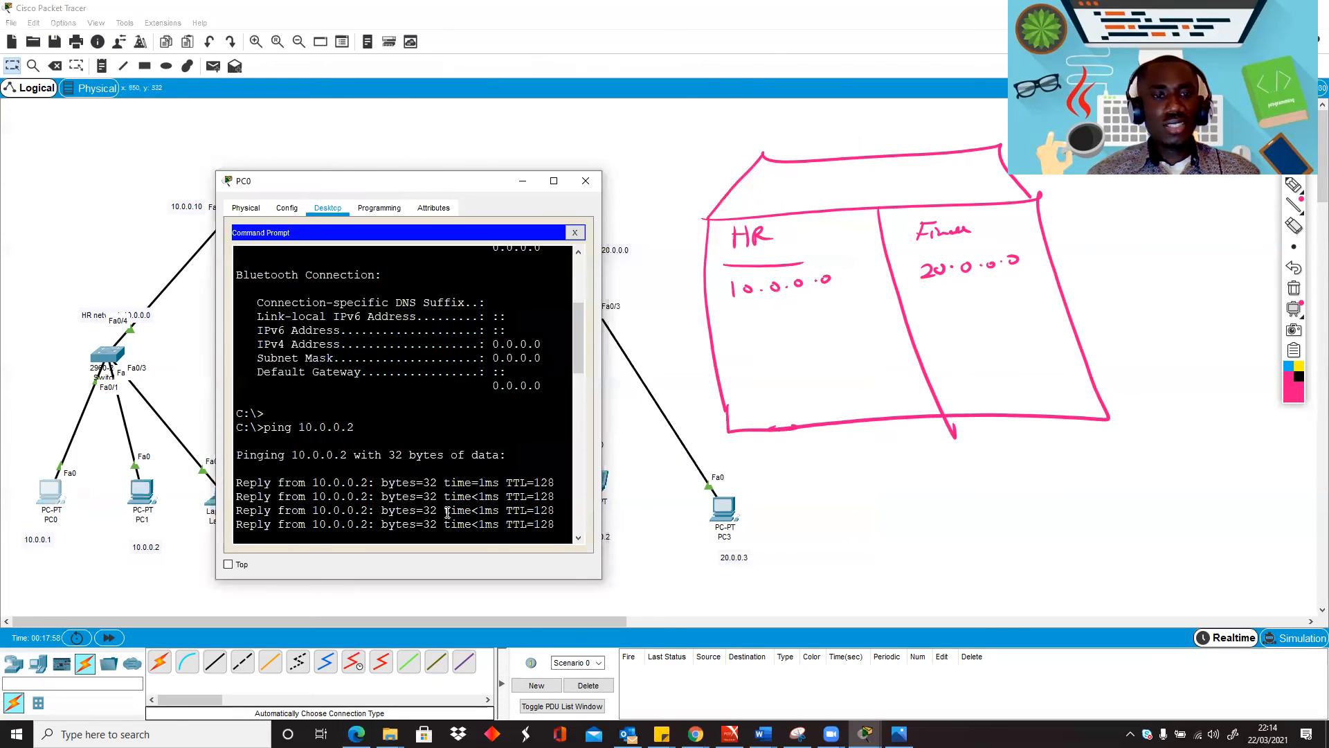
{"action": "scroll", "coordinate": [436, 534], "scroll_direction": "down", "scroll_amount": 4}
{"action": "scroll", "coordinate": [436, 534], "scroll_direction": "down", "scroll_amount": 5}
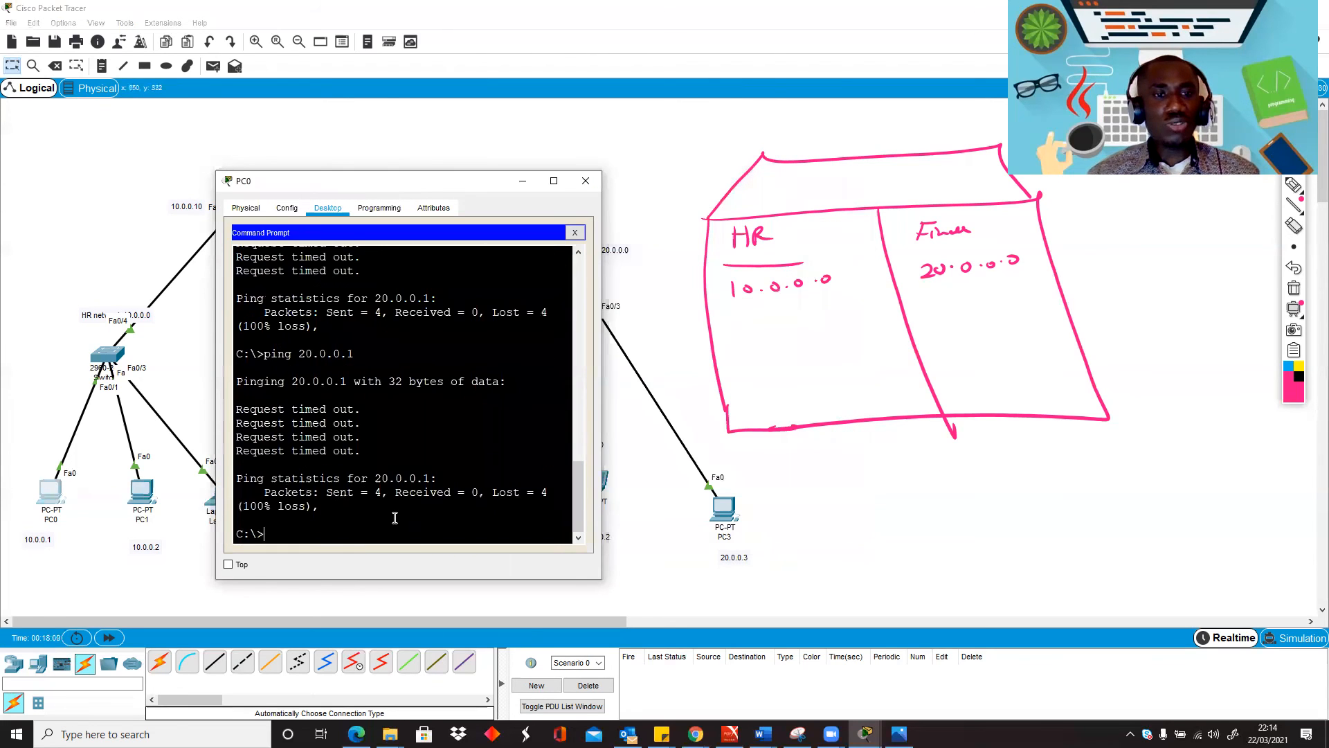
{"action": "type", "text": "ping 2"}
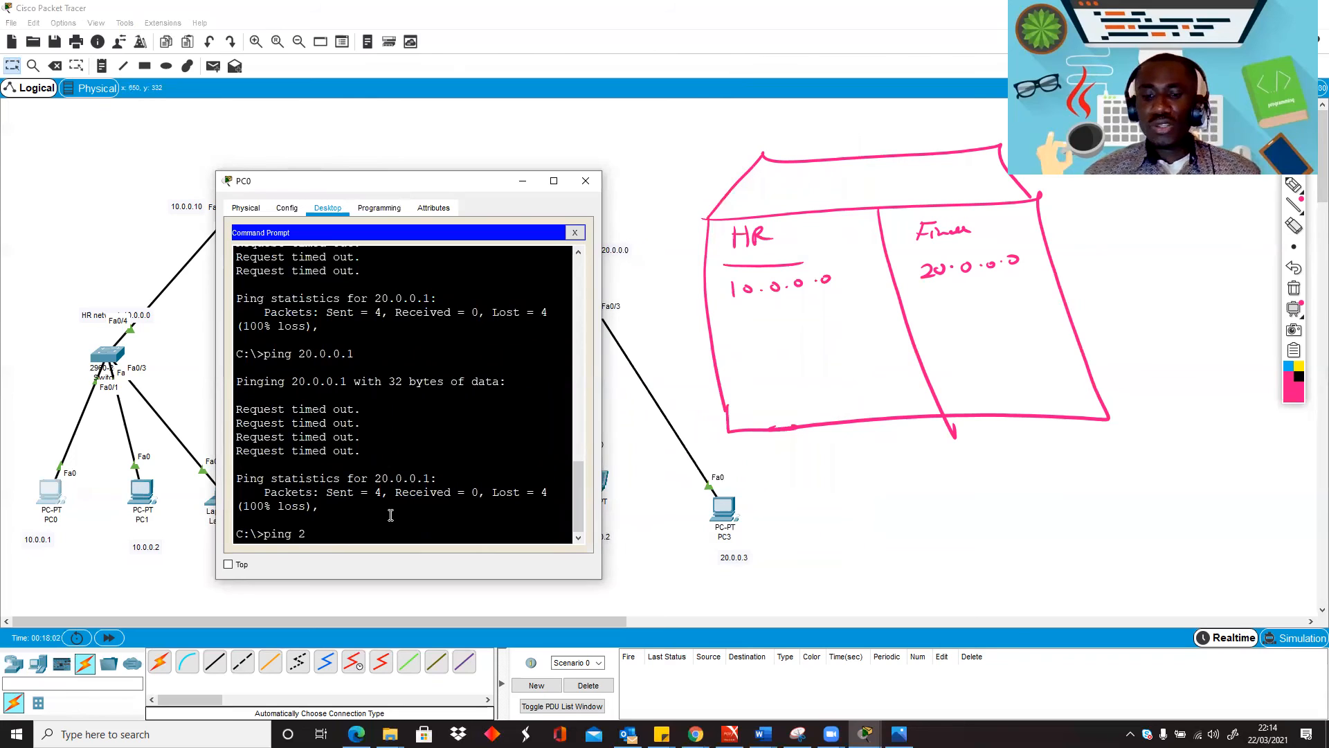
{"action": "type", "text": "0.0.0.1"}
{"action": "key", "text": "Return"}
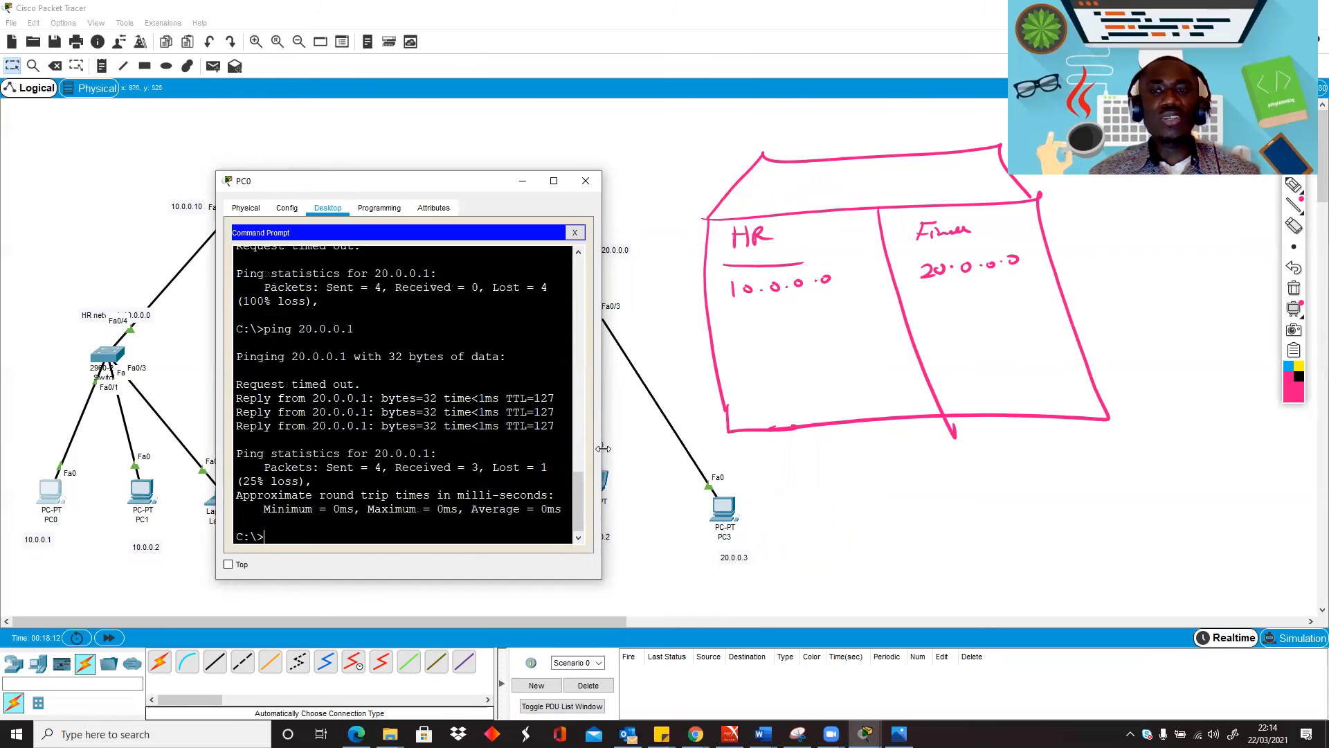
Widen PC0's window, repeat the ping to 20.0.0.1 and move the window to view the topology behind it.
{"action": "left_click_drag", "start_coordinate": [603, 449], "coordinate": [650, 448]}
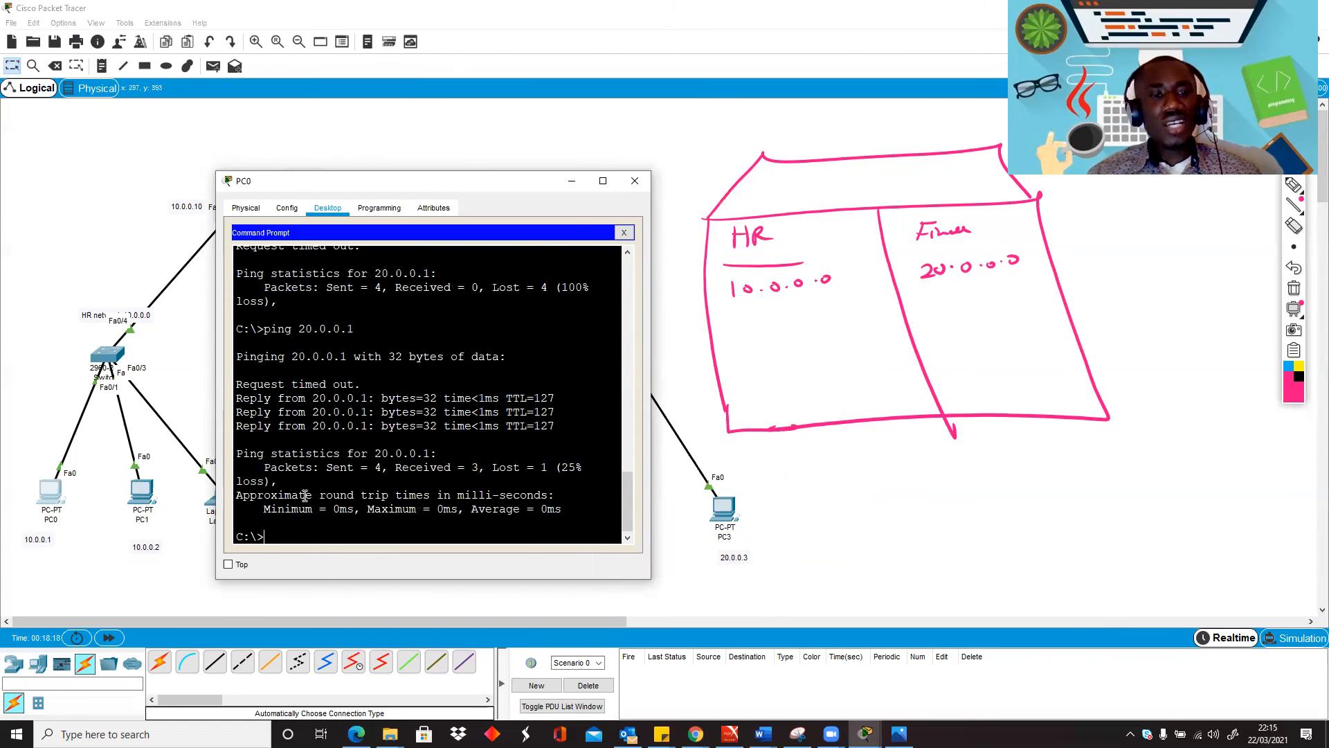
{"action": "key", "text": "Up"}
{"action": "key", "text": "Return"}
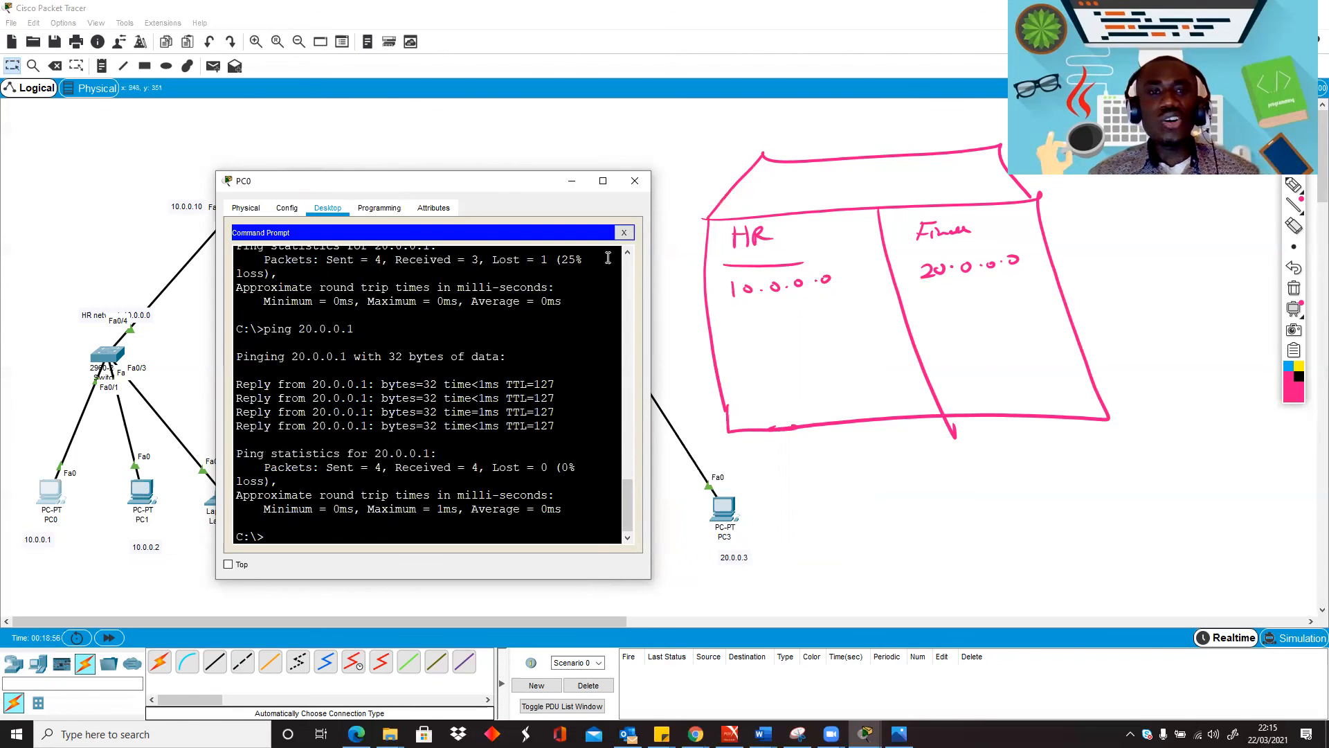
{"action": "left_click_drag", "start_coordinate": [504, 182], "coordinate": [723, 279]}
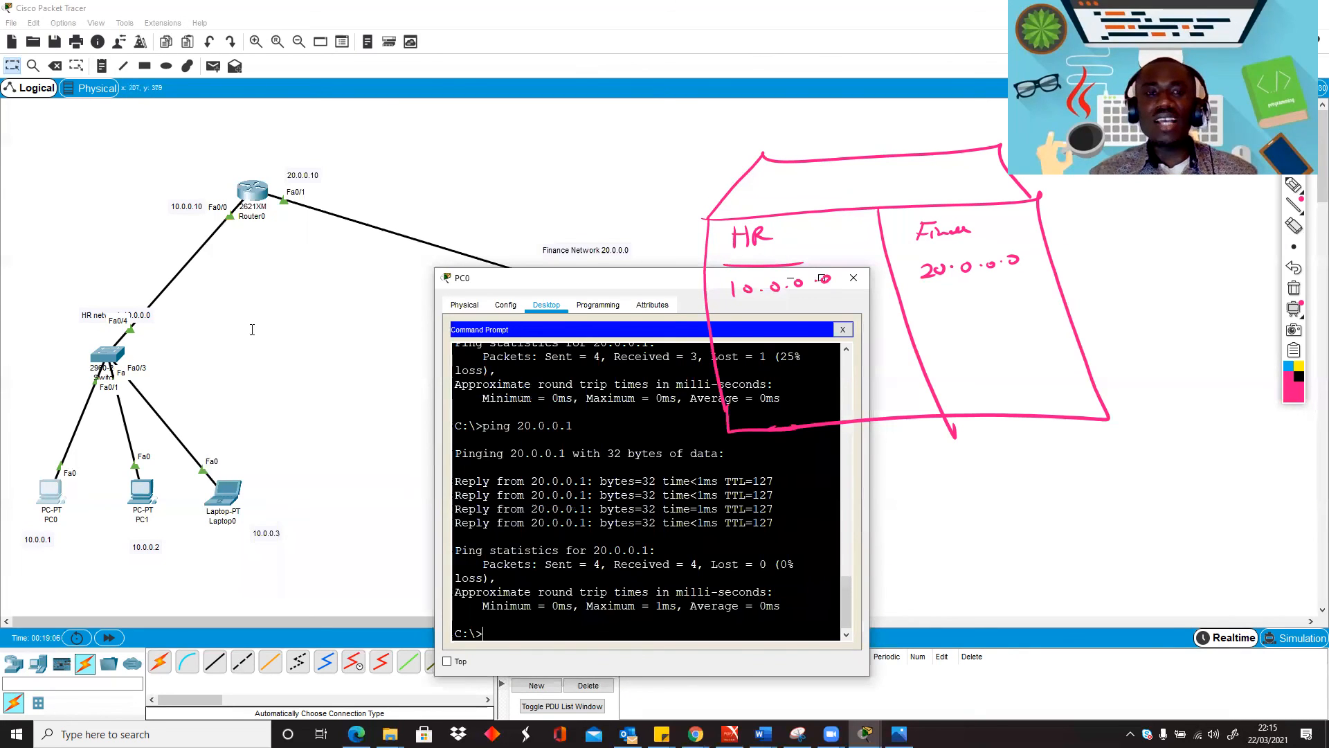
{"action": "mouse_move", "coordinate": [540, 280]}
{"action": "left_mouse_down"}
{"action": "mouse_move", "coordinate": [386, 263]}
{"action": "mouse_move", "coordinate": [346, 245]}
{"action": "left_mouse_up"}
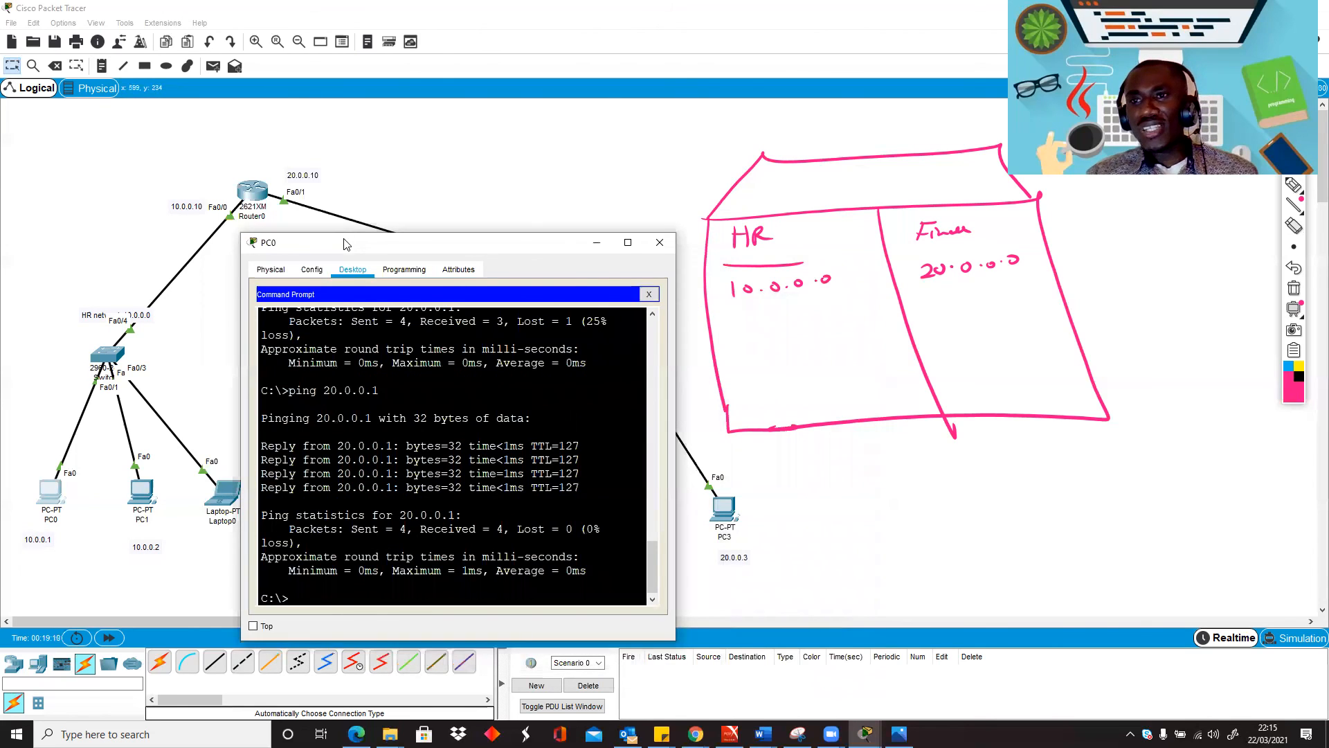